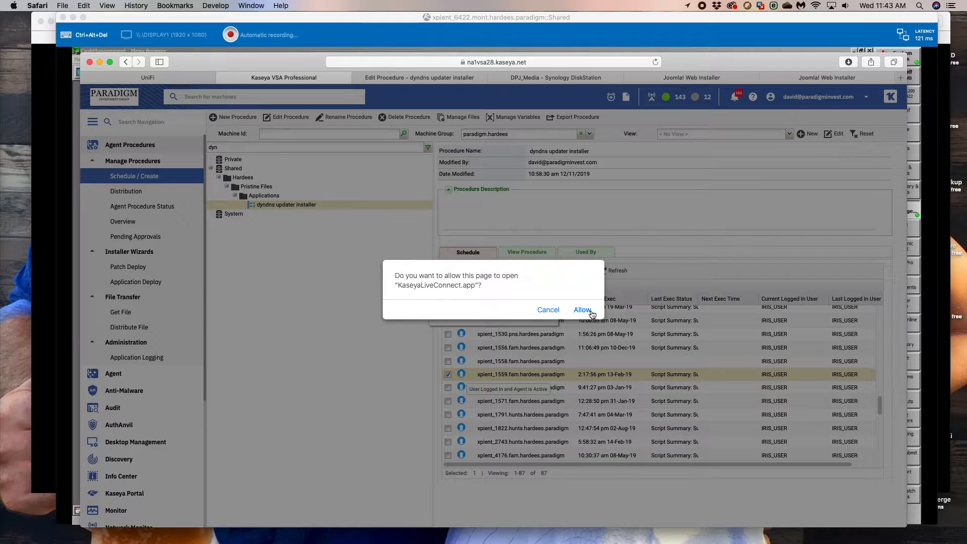
- Allow KaseyaLiveConnect to connect to xpient_1559, and sign on with the employee ID and password
{"action": "left_click", "coordinate": [583, 310]}
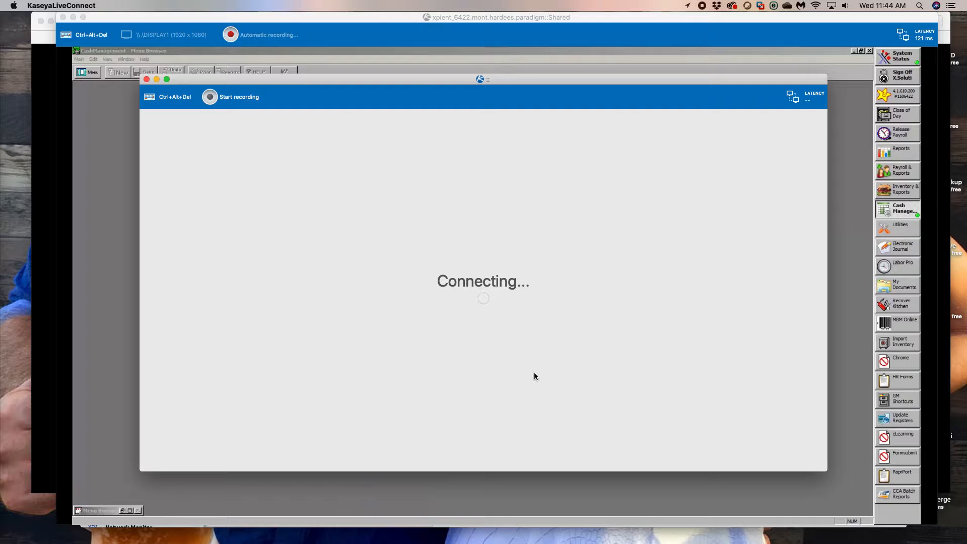
{"action": "type", "text": "10"}
{"action": "key", "text": "Tab"}
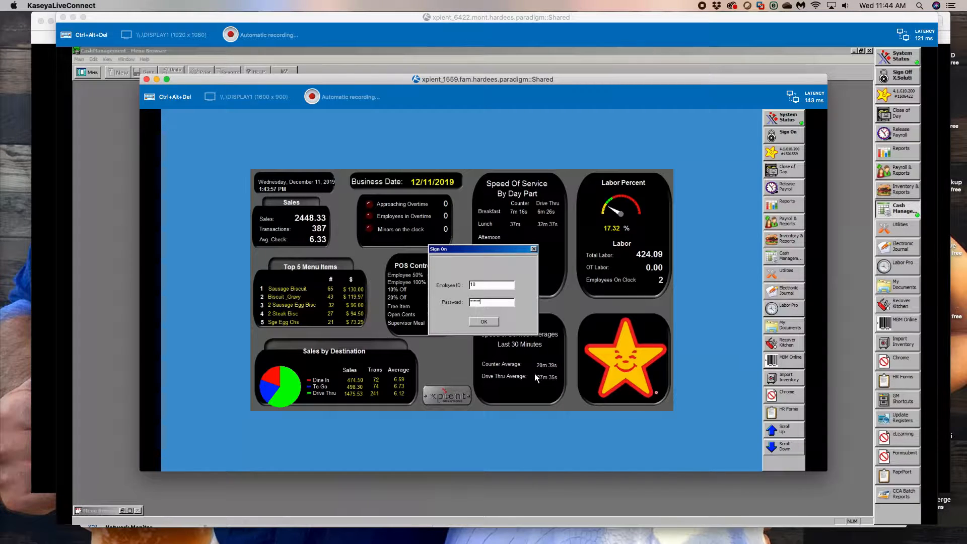
{"action": "key", "text": "Return"}
- Open My Documents on the remote machine and browse to the C:\Install\Script\Temp folder
{"action": "left_click", "coordinate": [791, 324]}
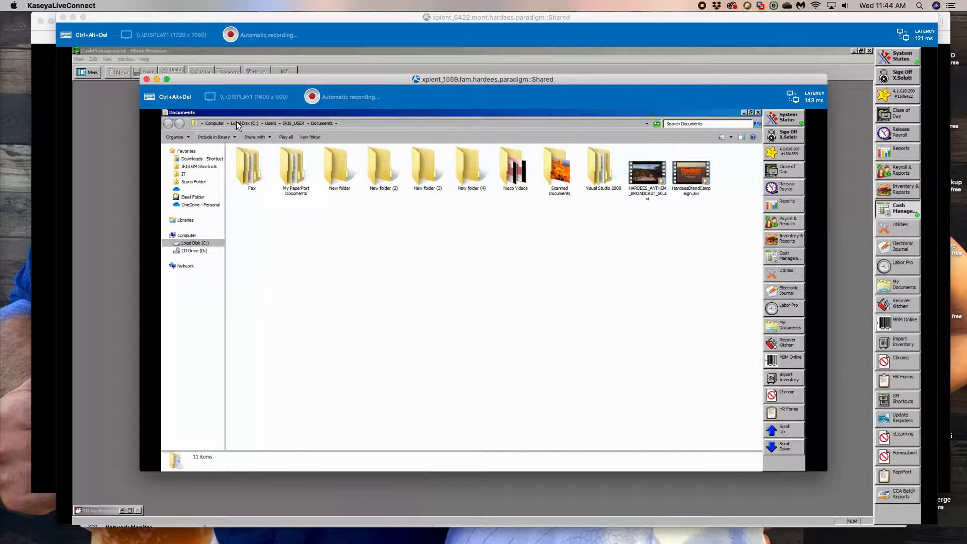
{"action": "left_click", "coordinate": [238, 123]}
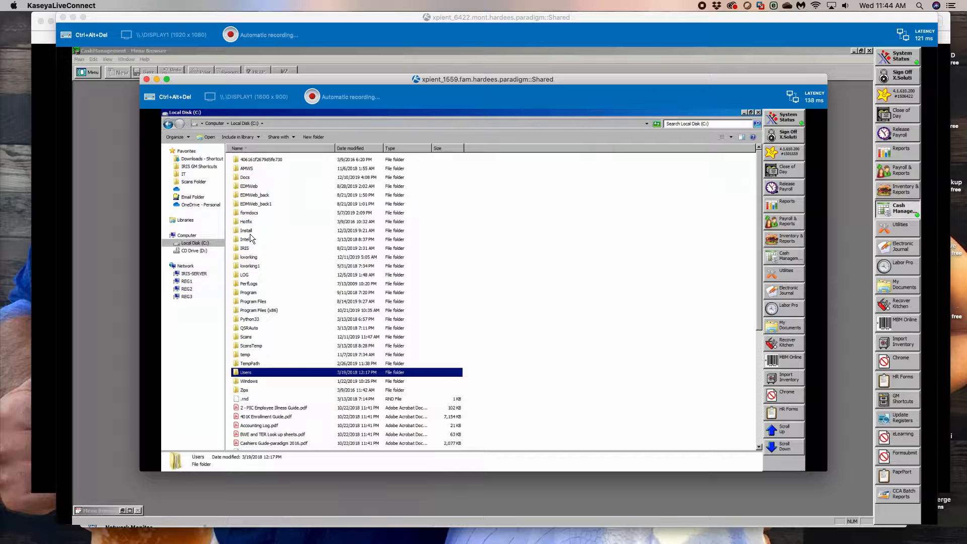
{"action": "left_click", "coordinate": [249, 232]}
{"action": "double_click", "coordinate": [249, 232]}
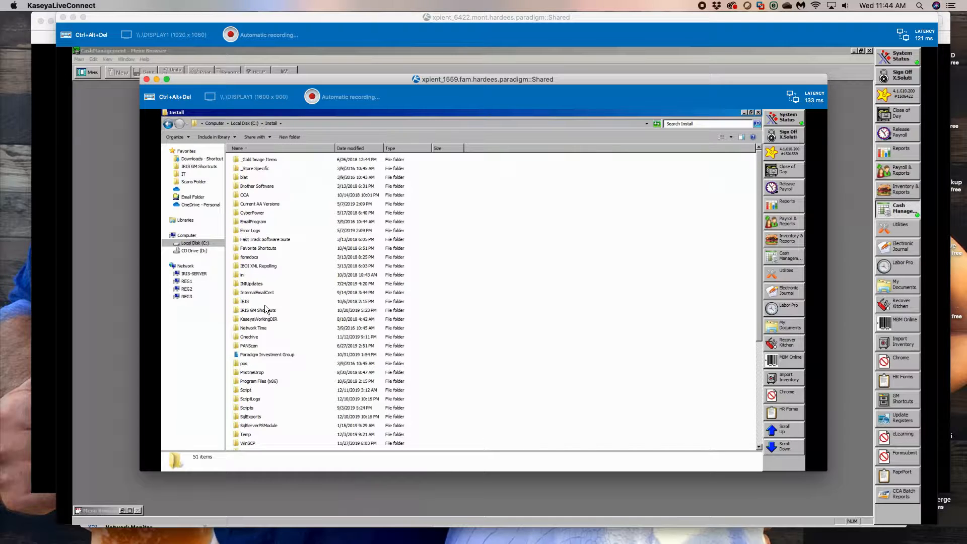
{"action": "double_click", "coordinate": [247, 389]}
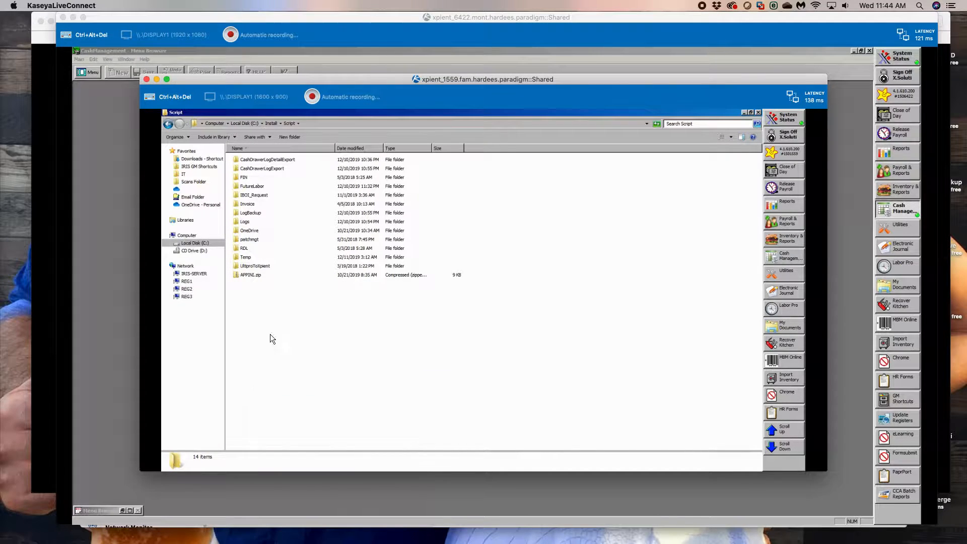
{"action": "double_click", "coordinate": [254, 257]}
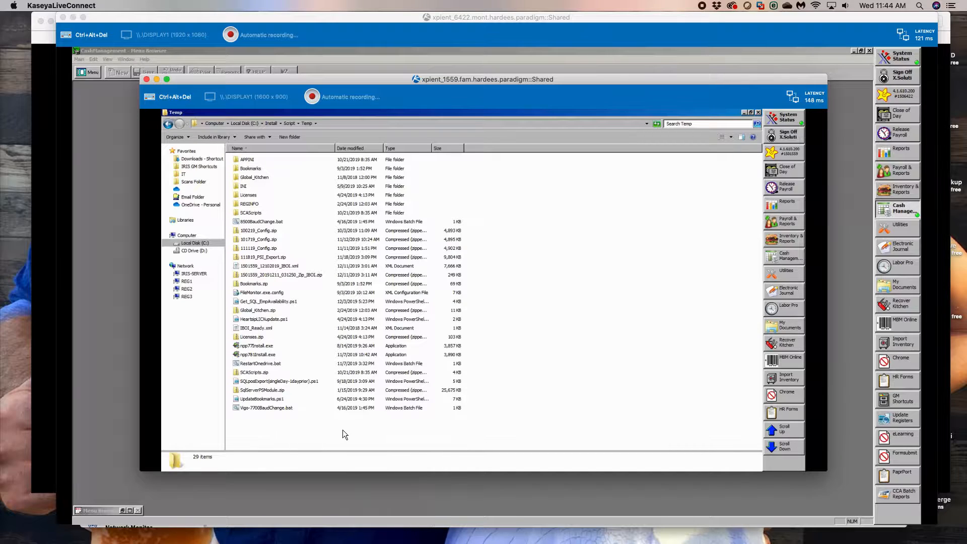
- Go to the hidden C:\ProgramData folder by its path and open the Dyn\Updater folder
{"action": "left_click", "coordinate": [248, 124]}
{"action": "left_click", "coordinate": [330, 126]}
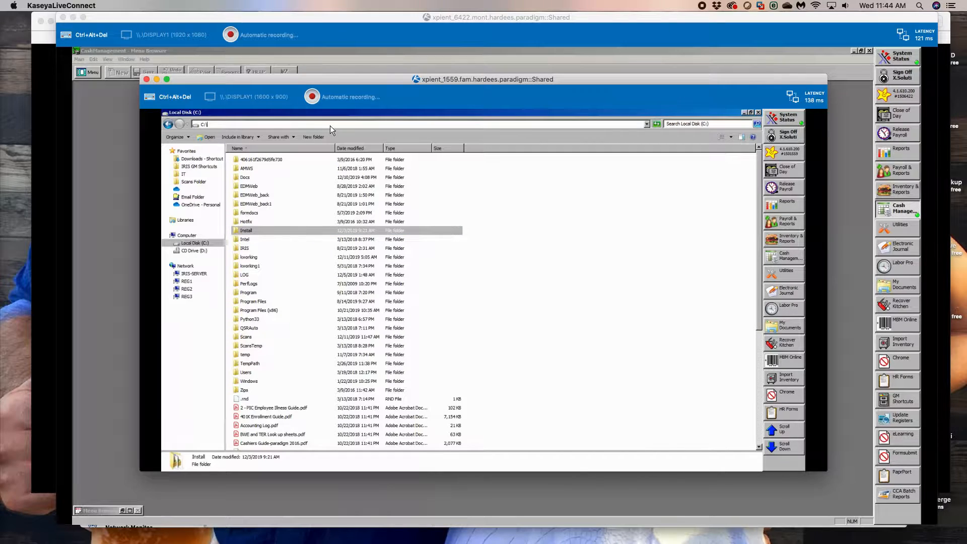
{"action": "type", "text": "pro"}
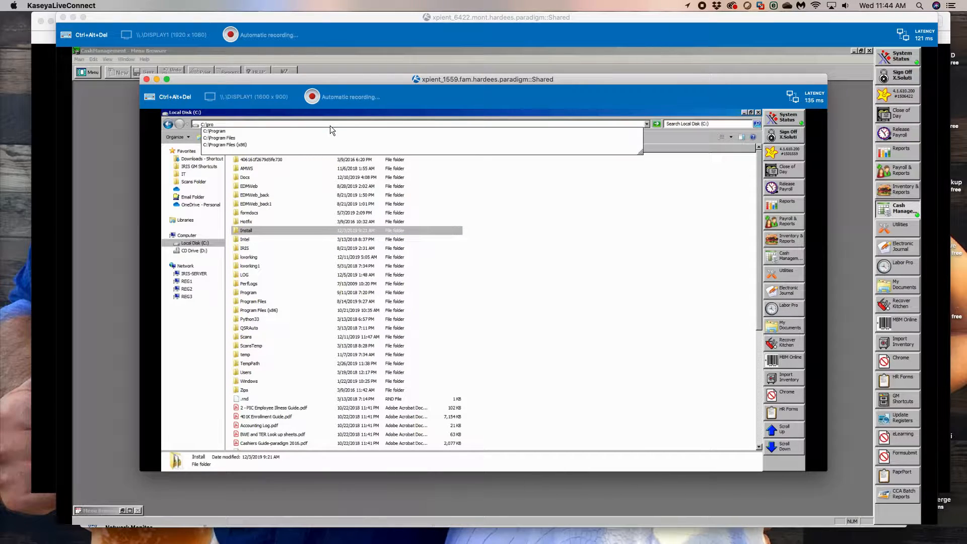
{"action": "type", "text": "gramdata"}
{"action": "key", "text": "Return"}
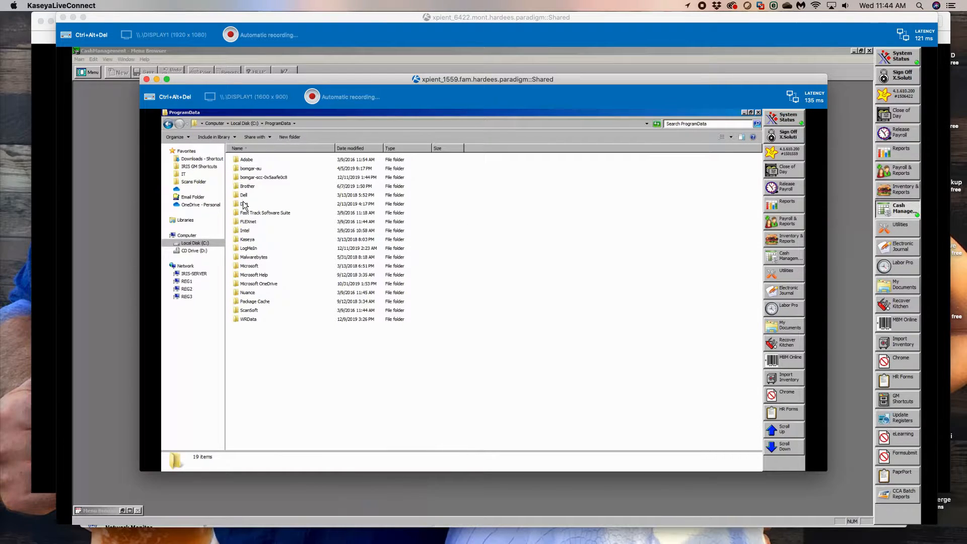
{"action": "double_click", "coordinate": [234, 201]}
{"action": "double_click", "coordinate": [237, 160]}
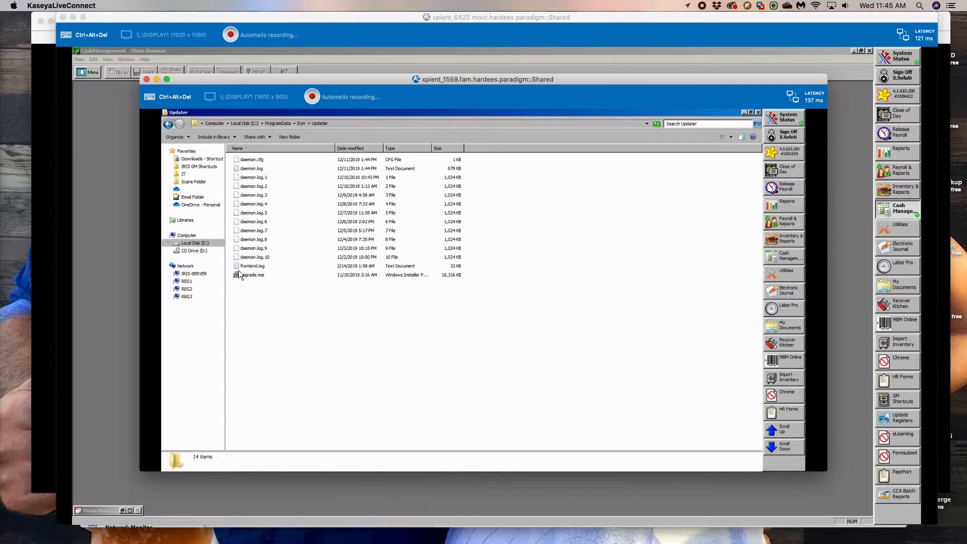
- Open the properties of upgrade.msi and review its file details, including the creation date
{"action": "left_click", "coordinate": [238, 275]}
{"action": "right_click", "coordinate": [237, 271]}
{"action": "left_click", "coordinate": [265, 379]}
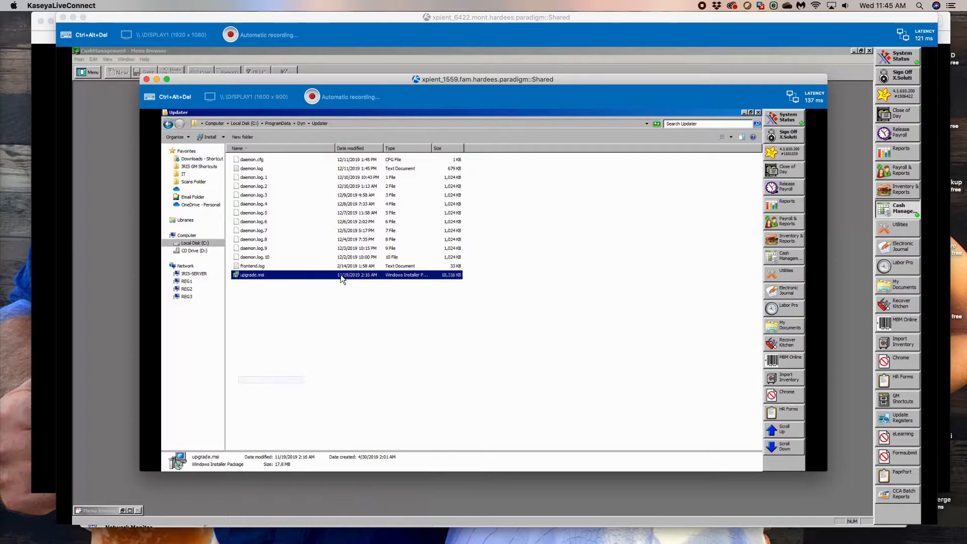
{"action": "left_click", "coordinate": [310, 276]}
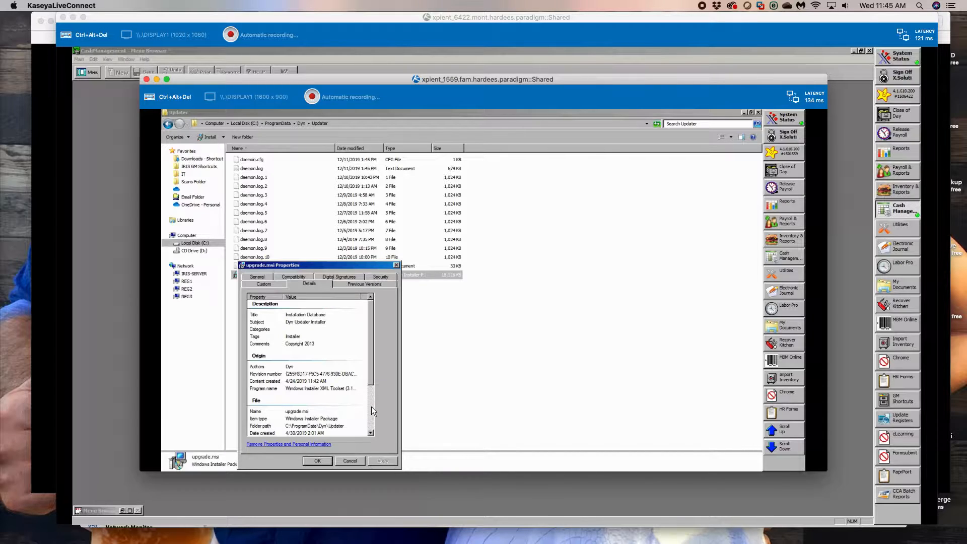
{"action": "scroll", "coordinate": [371, 406], "scroll_direction": "down", "scroll_amount": 3}
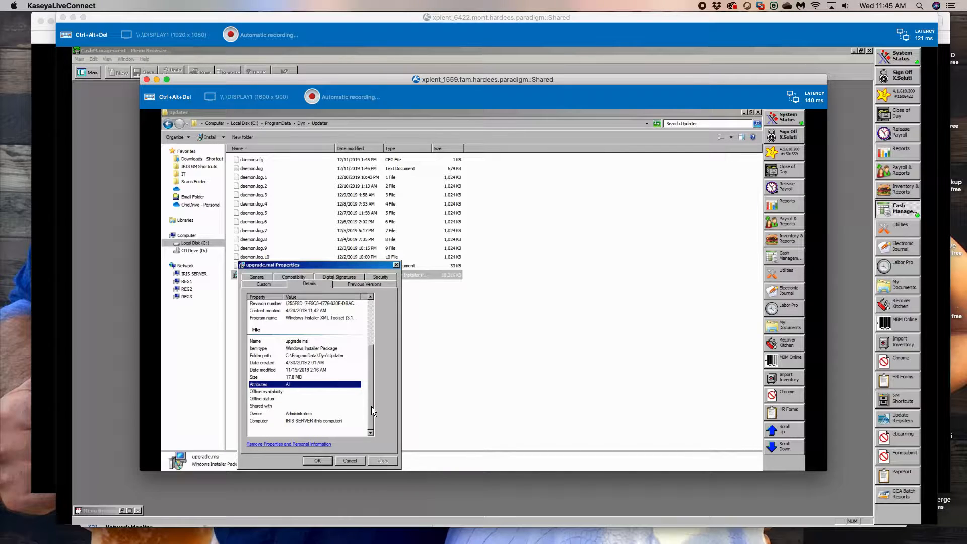
{"action": "left_click", "coordinate": [316, 363]}
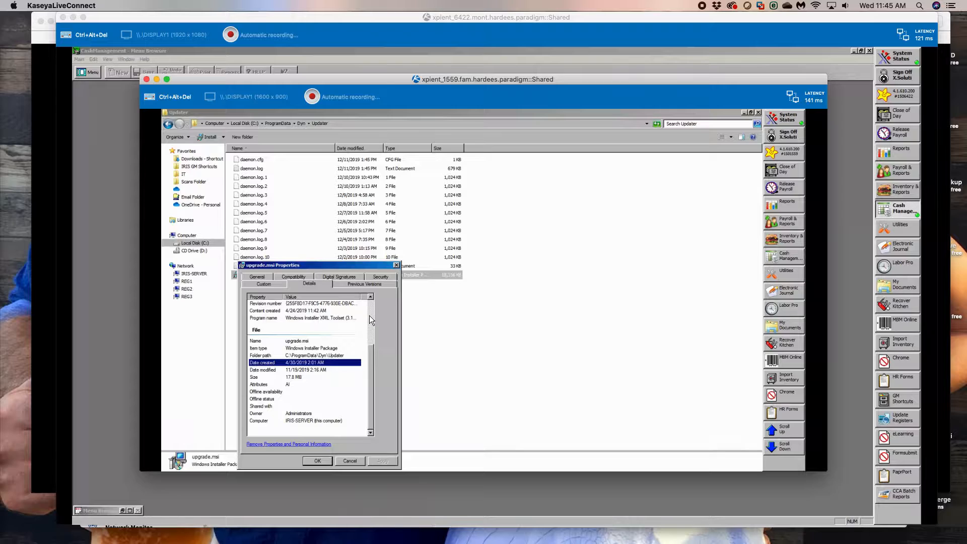
{"action": "scroll", "coordinate": [369, 316], "scroll_direction": "up", "scroll_amount": 3}
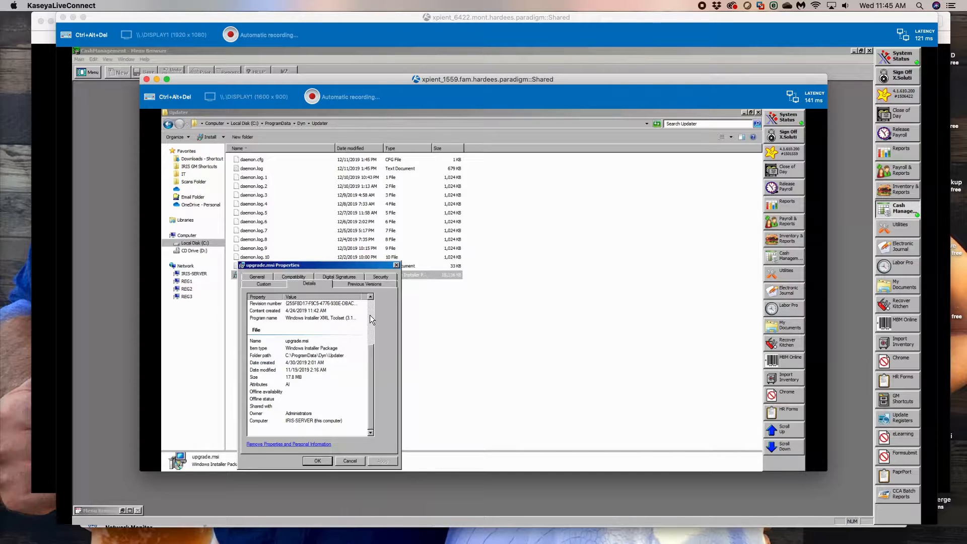
- Review the custom, previous versions, security and general properties of upgrade.msi, and close its properties without changes
{"action": "left_click", "coordinate": [266, 284]}
{"action": "left_click", "coordinate": [310, 285]}
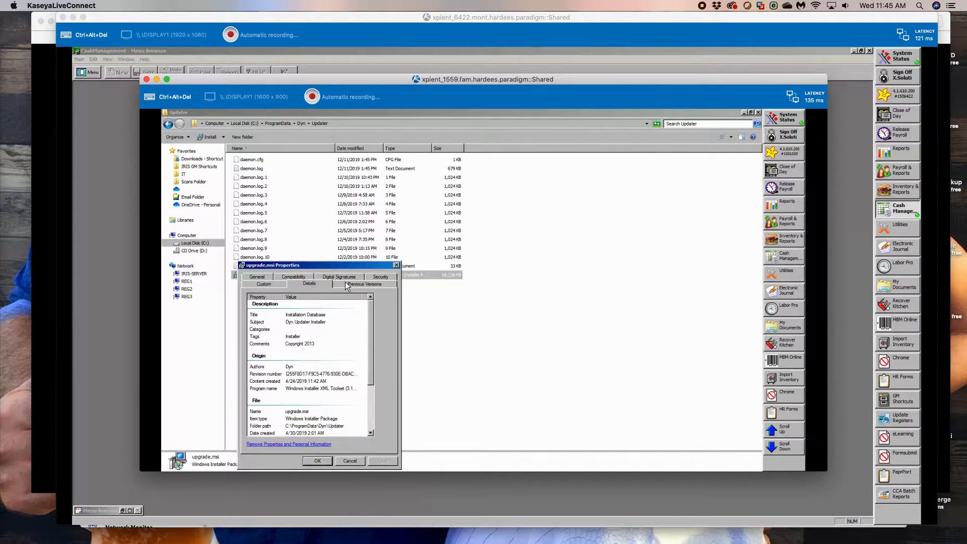
{"action": "left_click", "coordinate": [365, 283]}
{"action": "left_click", "coordinate": [380, 276]}
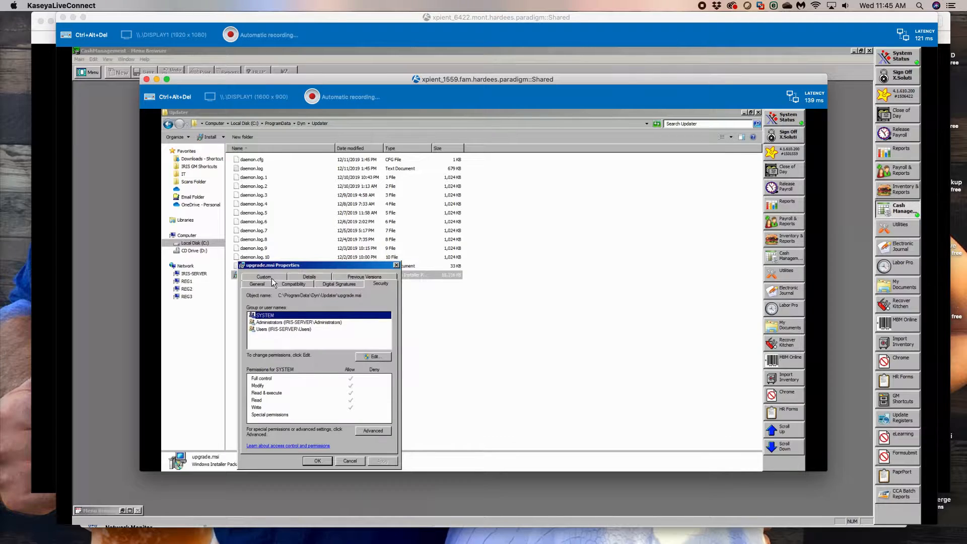
{"action": "left_click", "coordinate": [265, 283]}
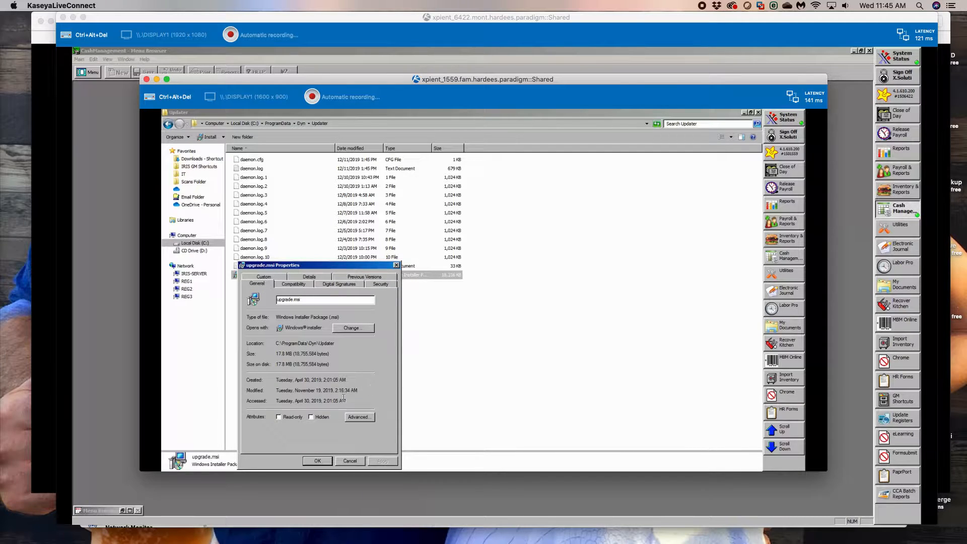
{"action": "left_click", "coordinate": [345, 462]}
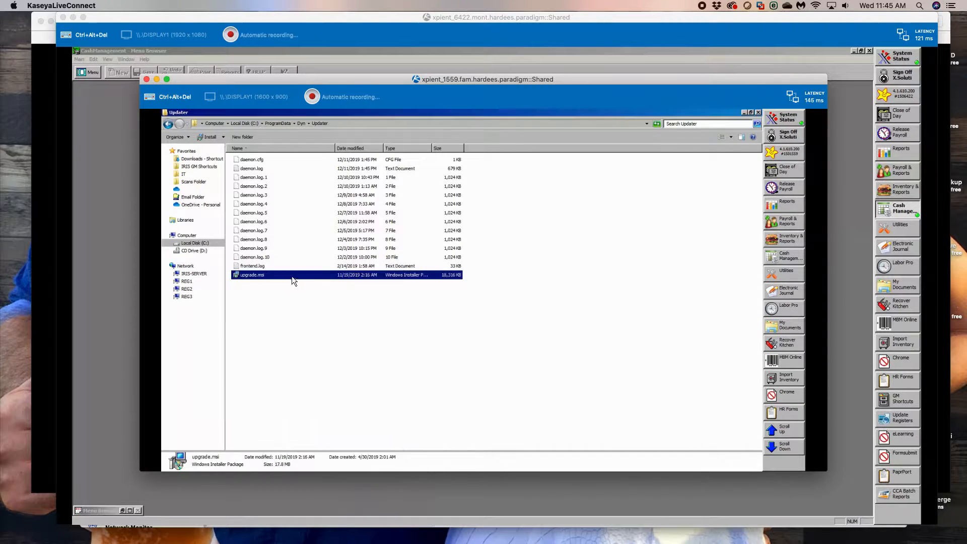
{"action": "left_click", "coordinate": [264, 299]}
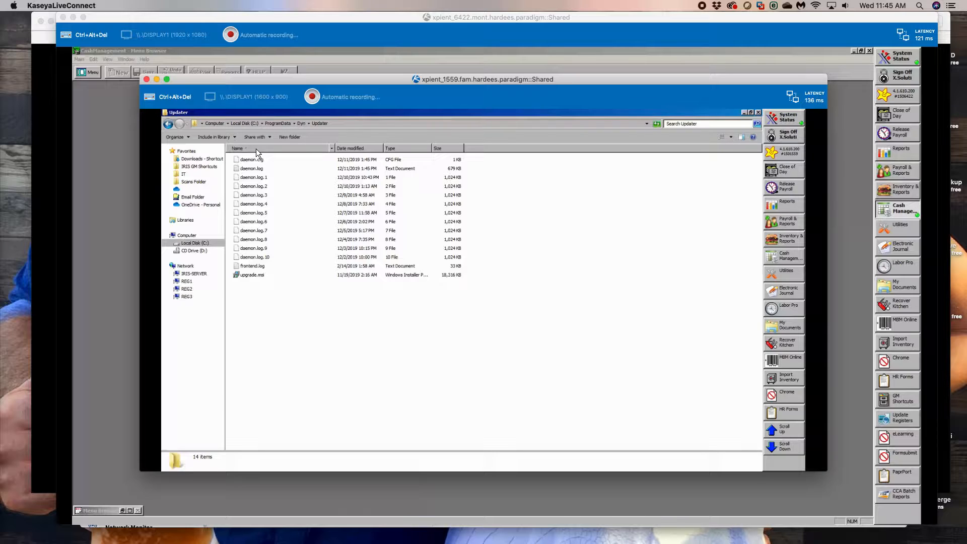
{"action": "right_click", "coordinate": [255, 273]}
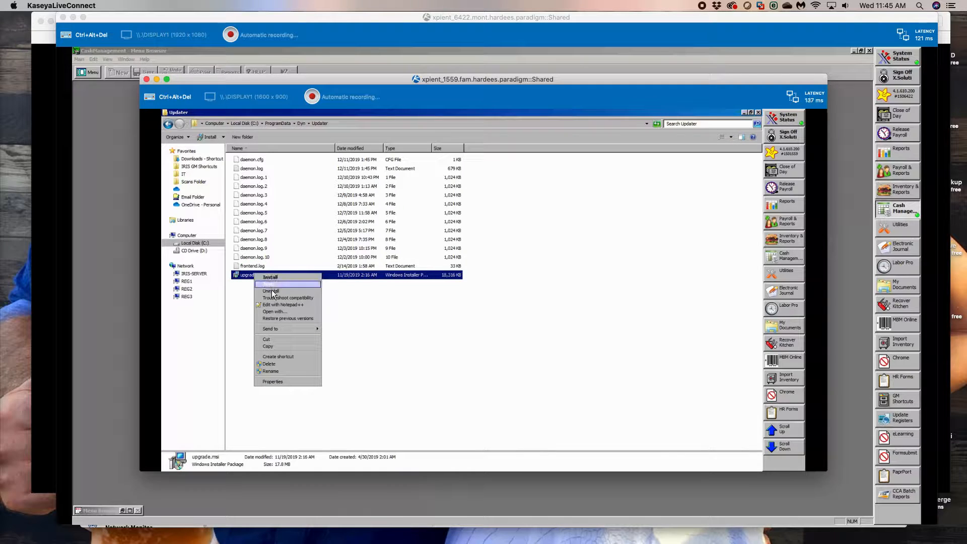
{"action": "left_click", "coordinate": [245, 298]}
- Leave the Dyn Updater data folder and return to C:\Install\Script\Temp
{"action": "left_click", "coordinate": [285, 123]}
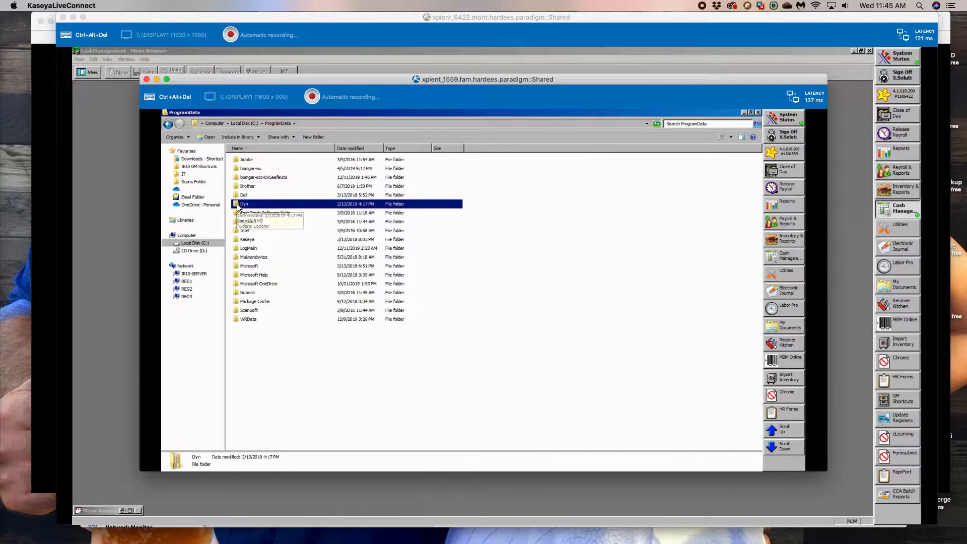
{"action": "left_click", "coordinate": [244, 124]}
{"action": "double_click", "coordinate": [246, 231]}
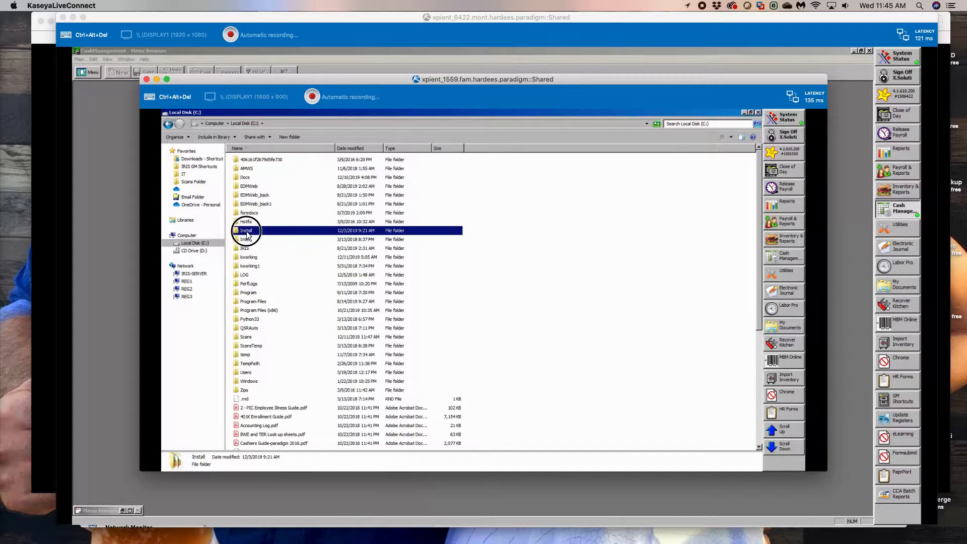
{"action": "double_click", "coordinate": [251, 389]}
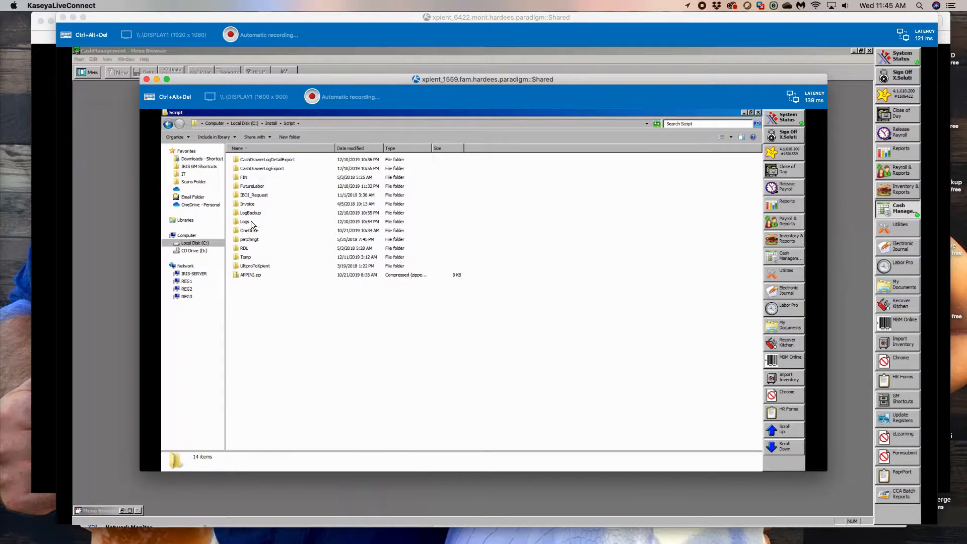
{"action": "double_click", "coordinate": [248, 257]}
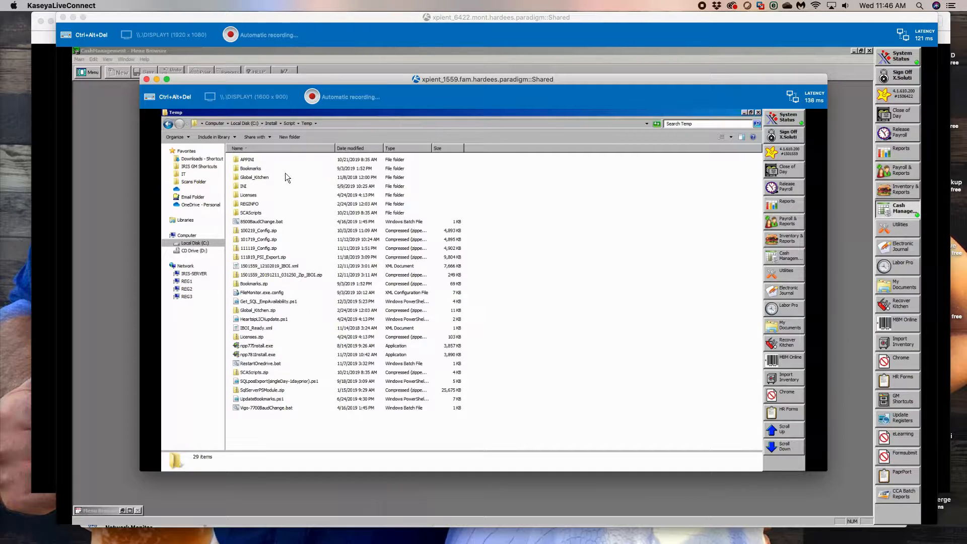
- Browse from the C: drive to the Program Files (x86)\Dyn\Updater folder
{"action": "left_click", "coordinate": [237, 122]}
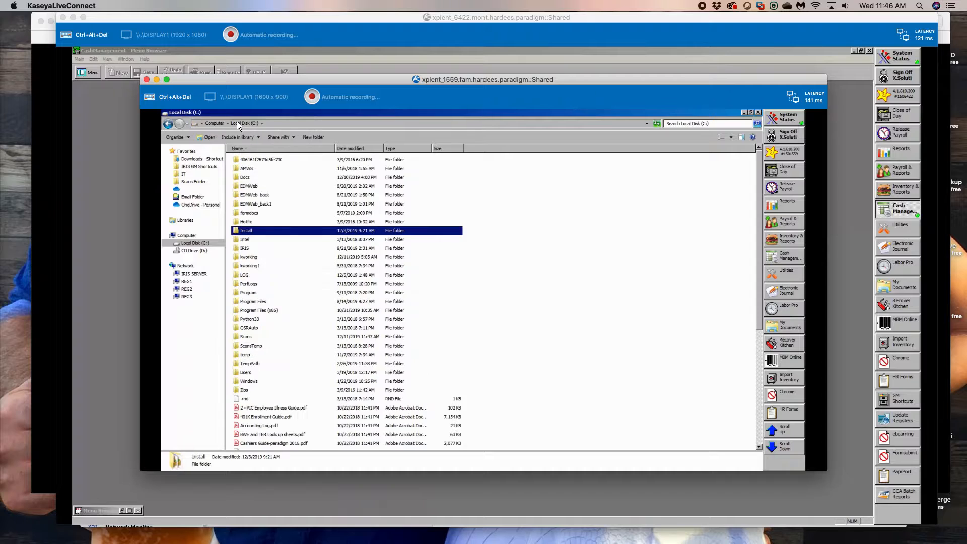
{"action": "double_click", "coordinate": [259, 308]}
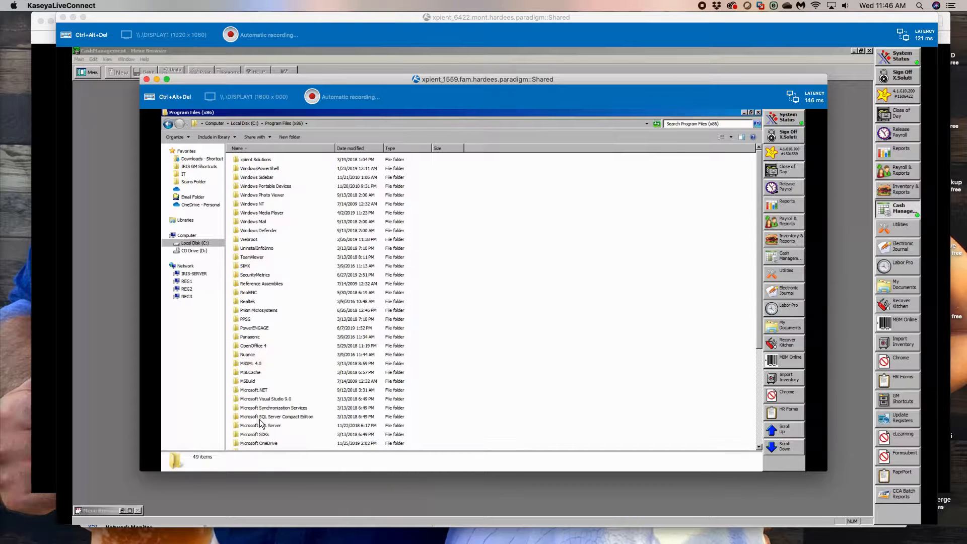
{"action": "scroll", "coordinate": [259, 419], "scroll_direction": "down", "scroll_amount": 5}
{"action": "double_click", "coordinate": [245, 419]}
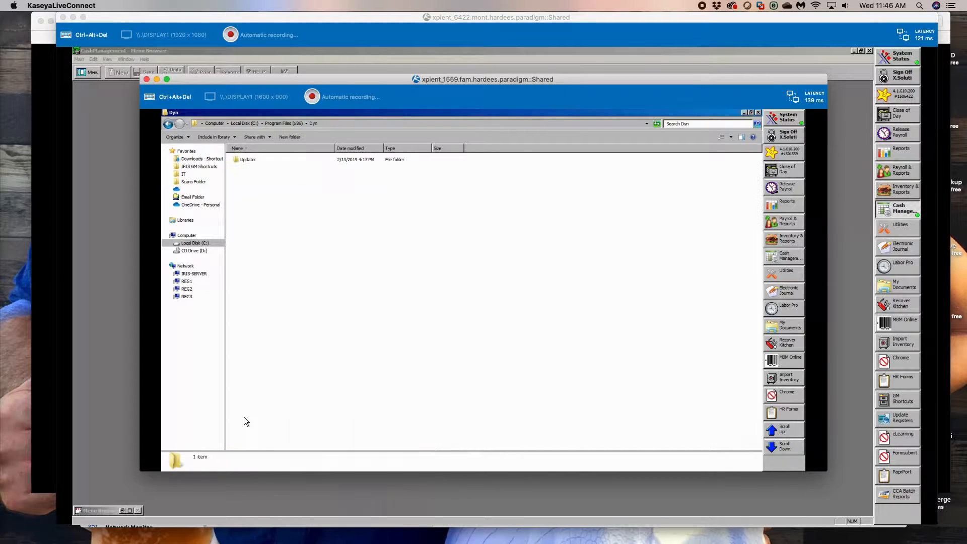
{"action": "left_click", "coordinate": [239, 160]}
{"action": "double_click", "coordinate": [238, 159]}
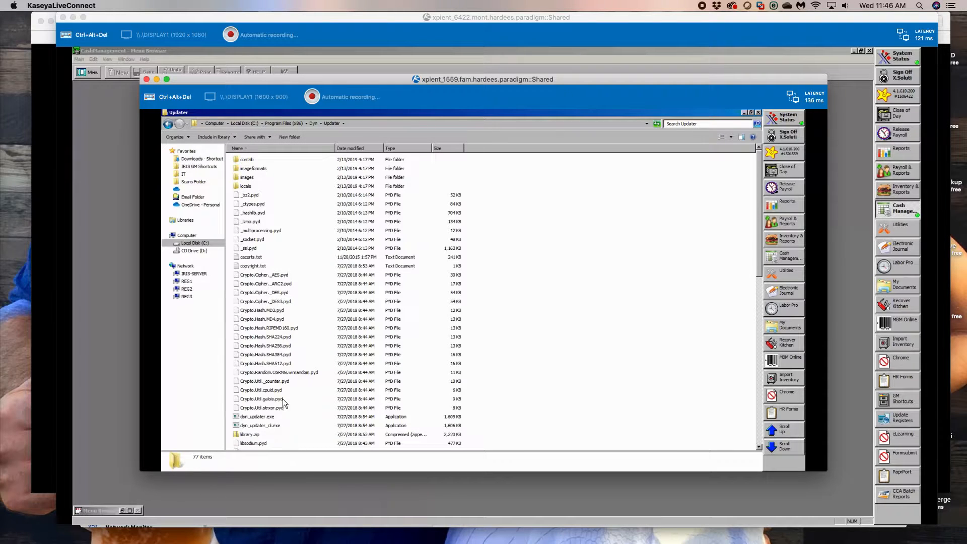
- Check the file version details in the properties of dyn_updater.exe, and close the properties without changes
{"action": "double_click", "coordinate": [269, 416]}
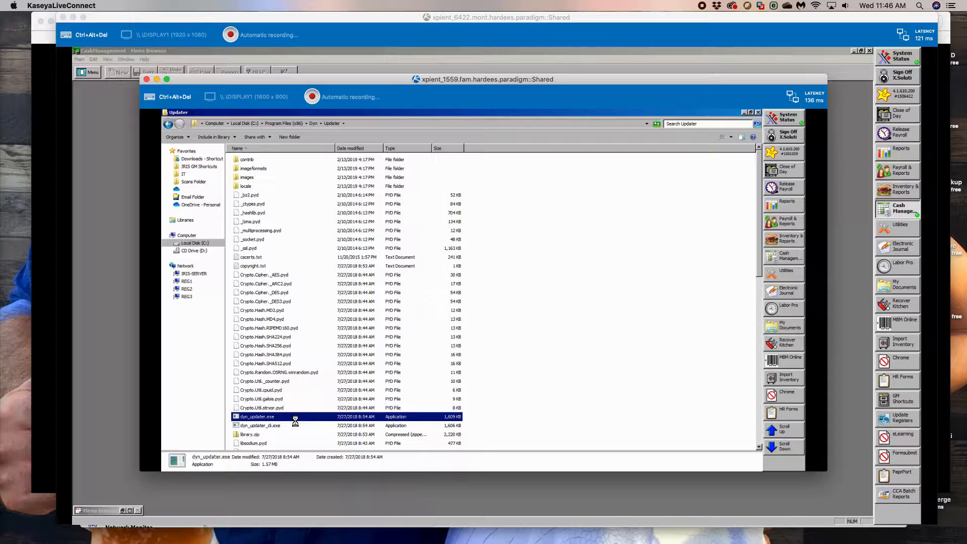
{"action": "right_click", "coordinate": [291, 416]}
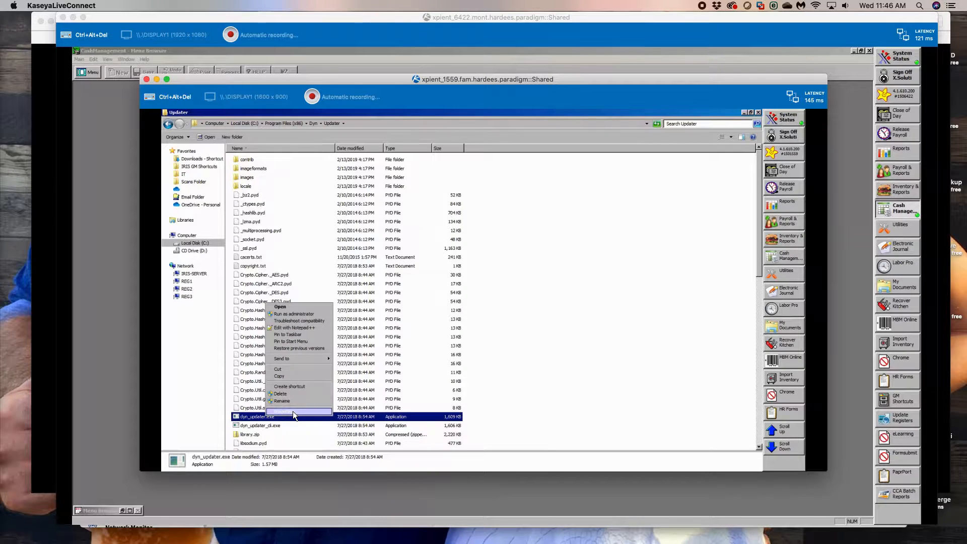
{"action": "left_click", "coordinate": [292, 411]}
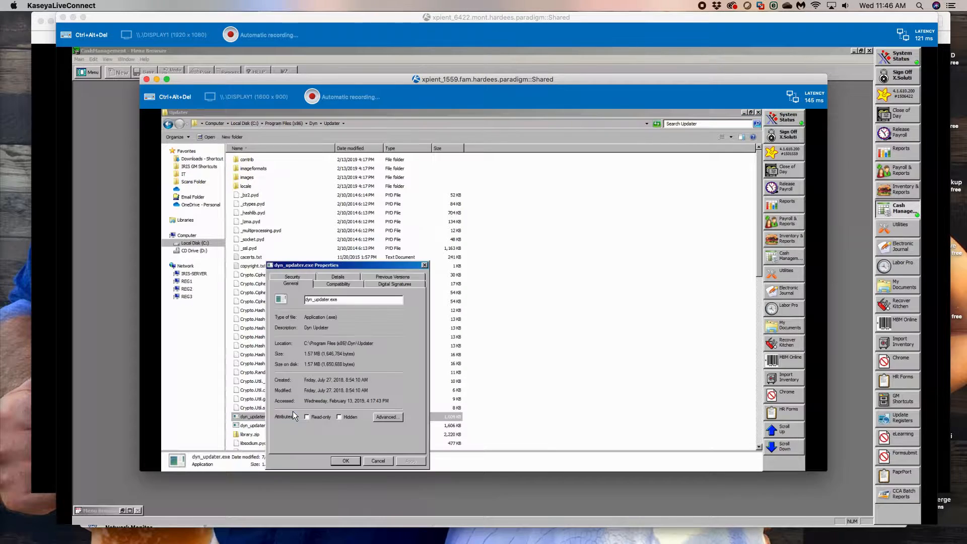
{"action": "left_click", "coordinate": [343, 275]}
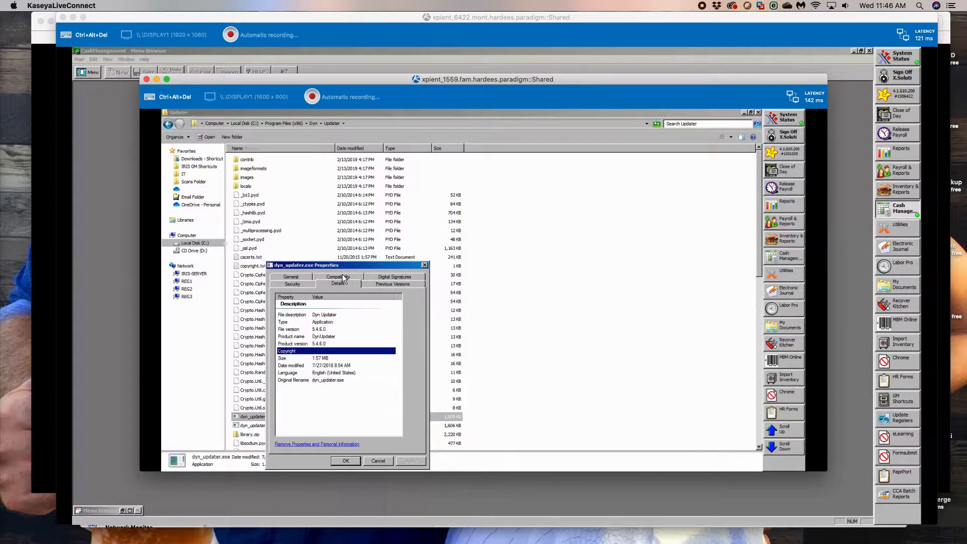
{"action": "left_click", "coordinate": [378, 460]}
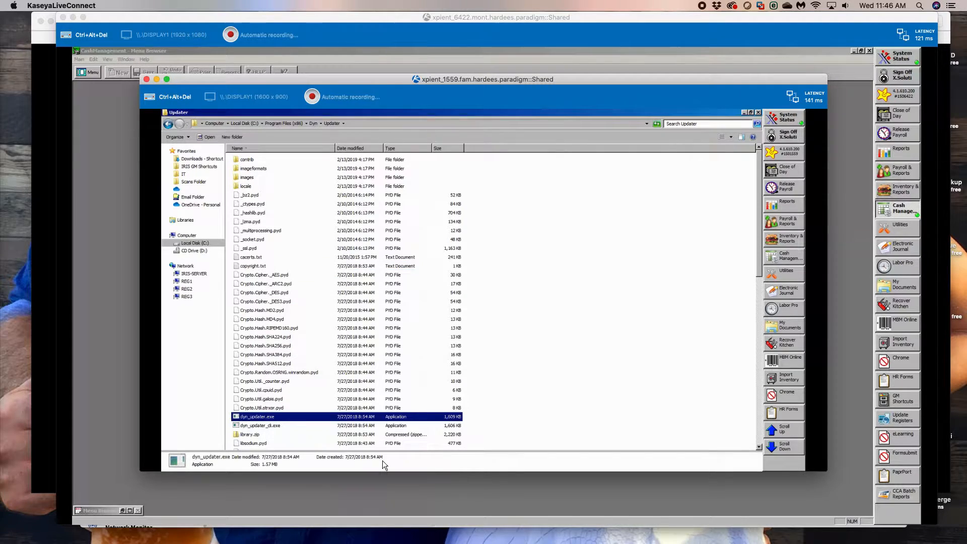
- Leave the Updater folder and browse from the C: drive to C:\Install\Script\Temp
{"action": "left_click", "coordinate": [246, 124]}
{"action": "double_click", "coordinate": [248, 230]}
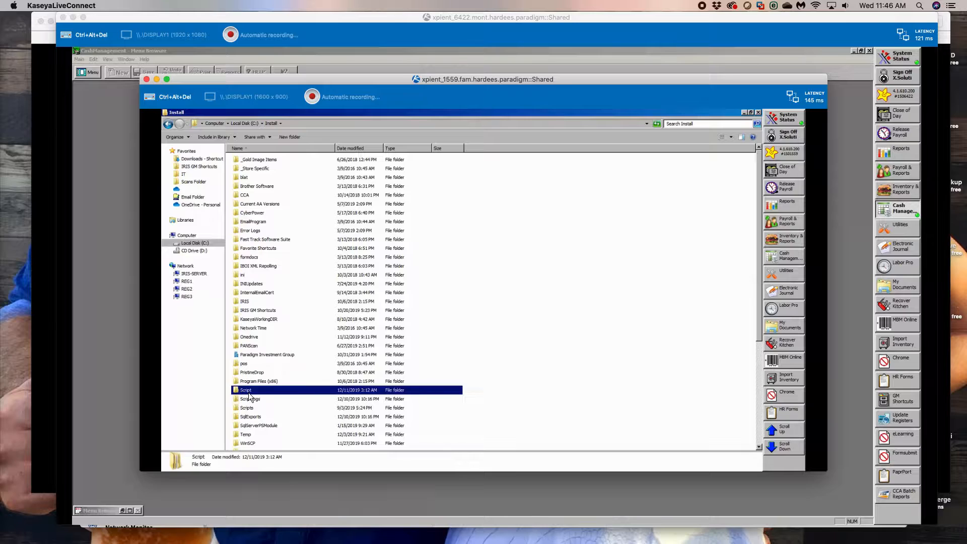
{"action": "double_click", "coordinate": [246, 391]}
{"action": "double_click", "coordinate": [247, 256]}
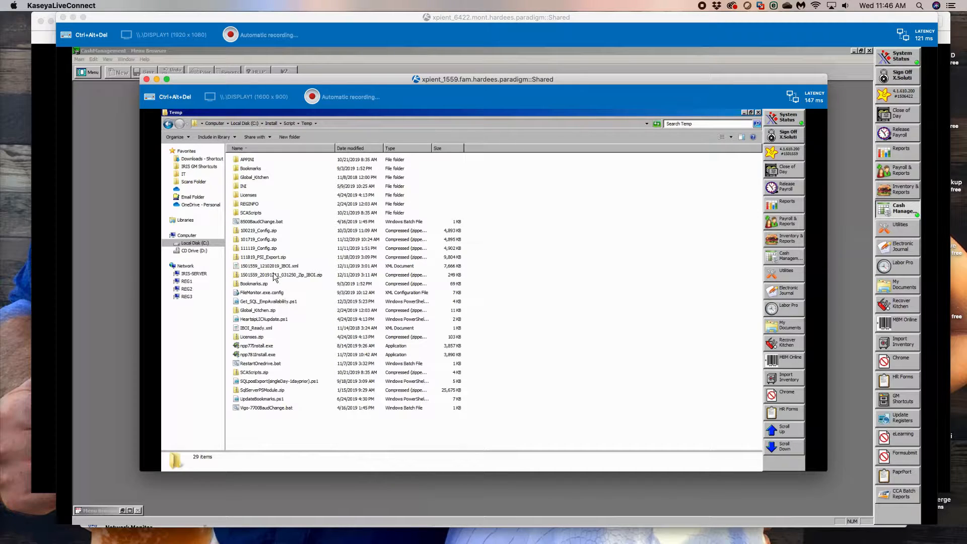
- Minimize the xpient_6422 remote session, move the xpient_1559 session low on the desktop, and bring the Kaseya VSA browser window forward
{"action": "mouse_move", "coordinate": [265, 84]}
{"action": "left_mouse_down"}
{"action": "mouse_move", "coordinate": [263, 302]}
{"action": "mouse_move", "coordinate": [260, 100]}
{"action": "left_mouse_up"}
{"action": "left_click", "coordinate": [73, 23]}
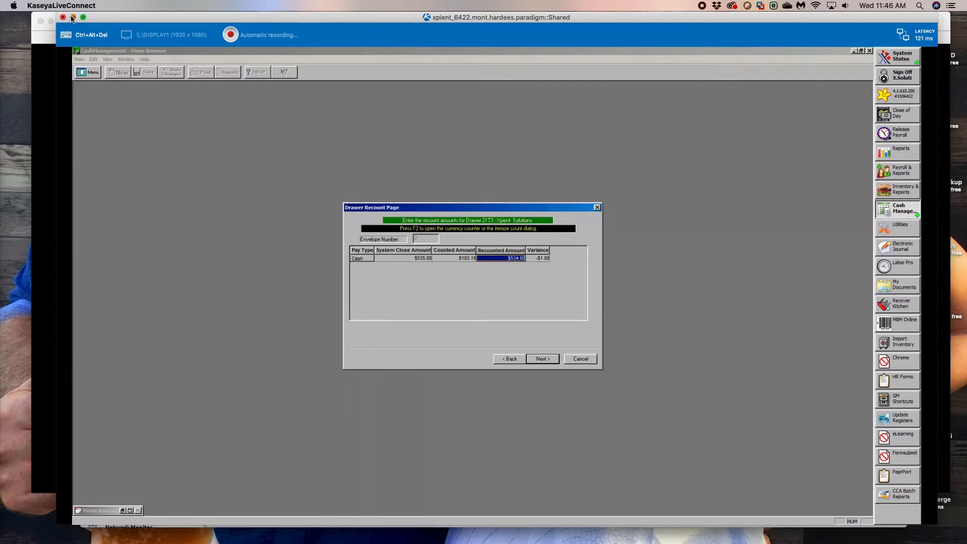
{"action": "left_click", "coordinate": [73, 17]}
{"action": "left_click_drag", "start_coordinate": [208, 96], "coordinate": [195, 391]}
{"action": "left_click", "coordinate": [565, 387]}
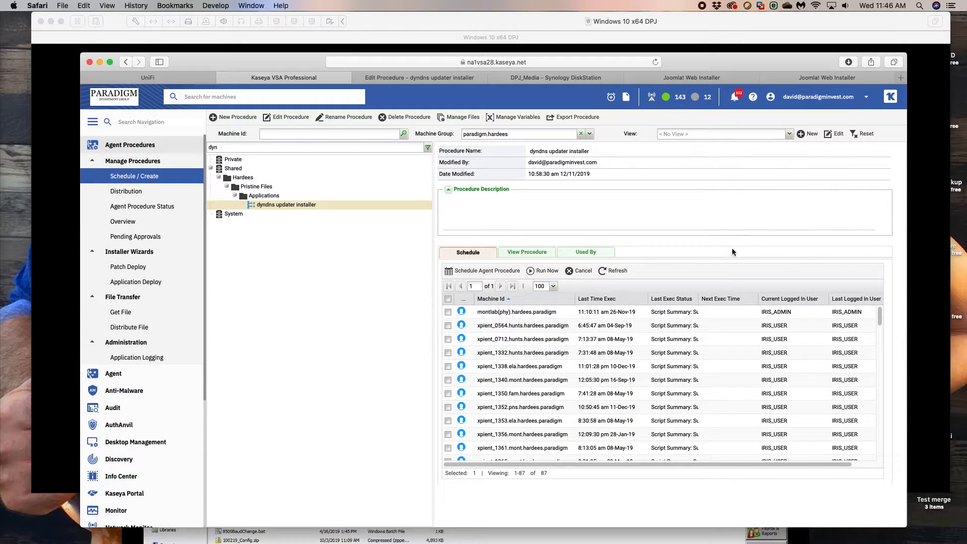
- Run the dyndns updater installer procedure immediately on the machine xpient_1559.fam.hardees.paradigm
{"action": "scroll", "coordinate": [566, 386], "scroll_direction": "down", "scroll_amount": 3}
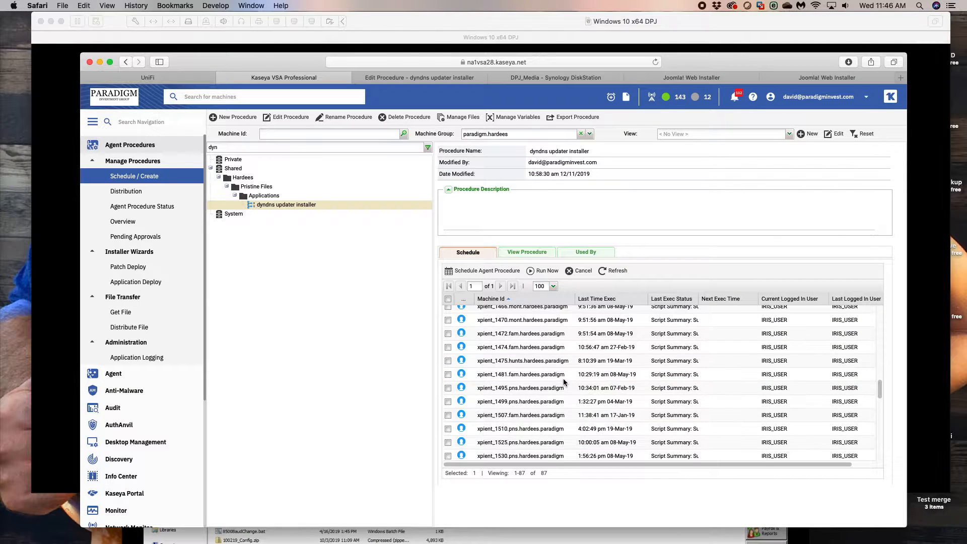
{"action": "left_click_drag", "start_coordinate": [248, 61], "coordinate": [217, 40]}
{"action": "scroll", "coordinate": [462, 366], "scroll_direction": "down", "scroll_amount": 3}
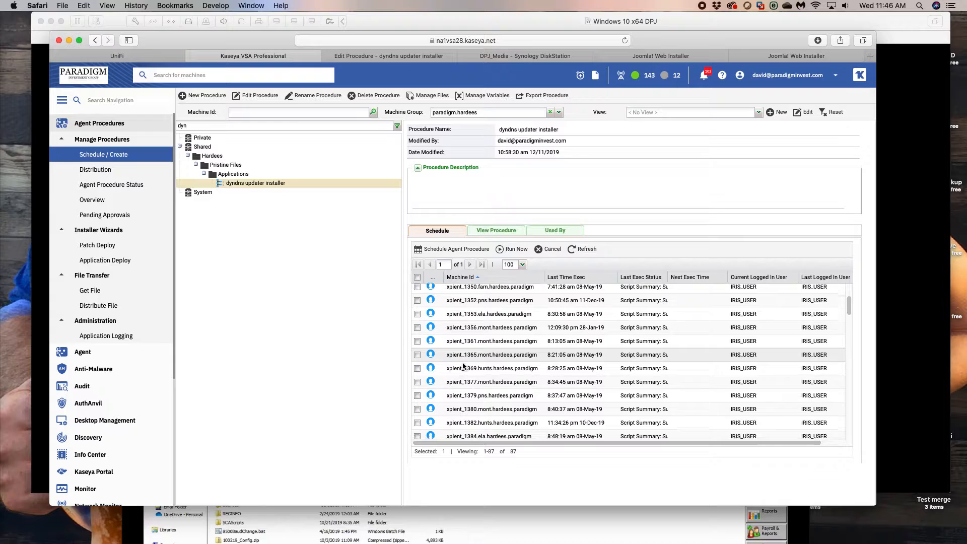
{"action": "scroll", "coordinate": [462, 365], "scroll_direction": "down", "scroll_amount": 5}
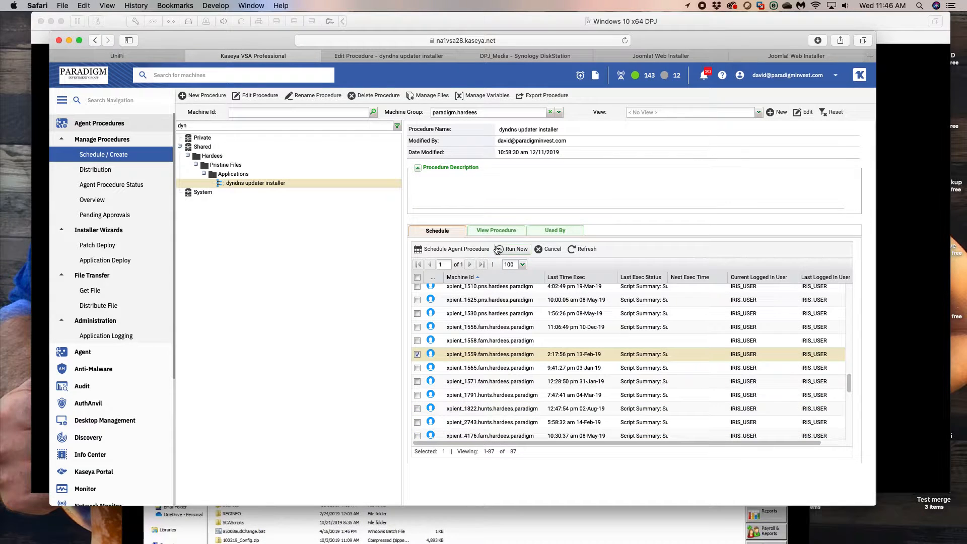
{"action": "left_click", "coordinate": [501, 250]}
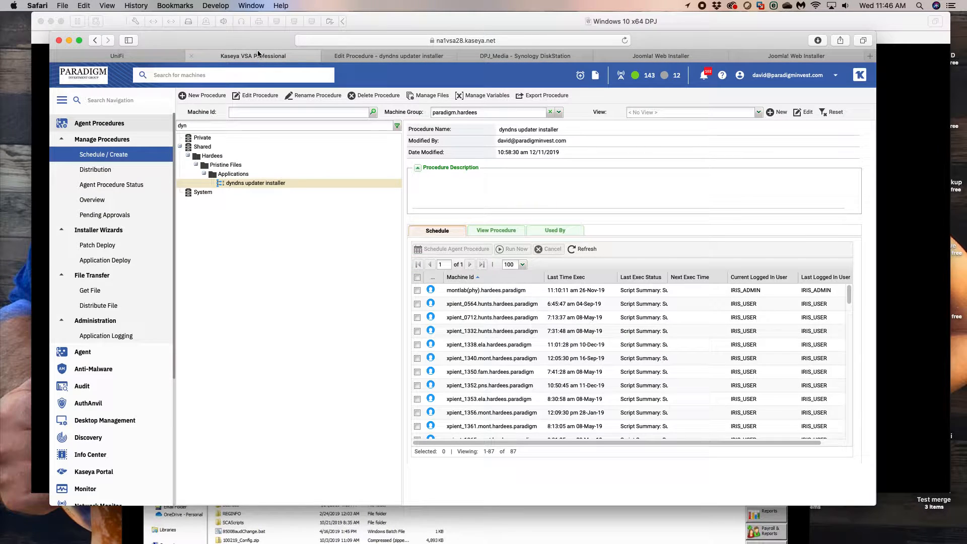
- Switch back to the xpient_1559 remote session in KaseyaLiveConnect and check the Temp folder for the delivered DynUpdater.msi
{"action": "left_click_drag", "start_coordinate": [108, 21], "coordinate": [118, 88]}
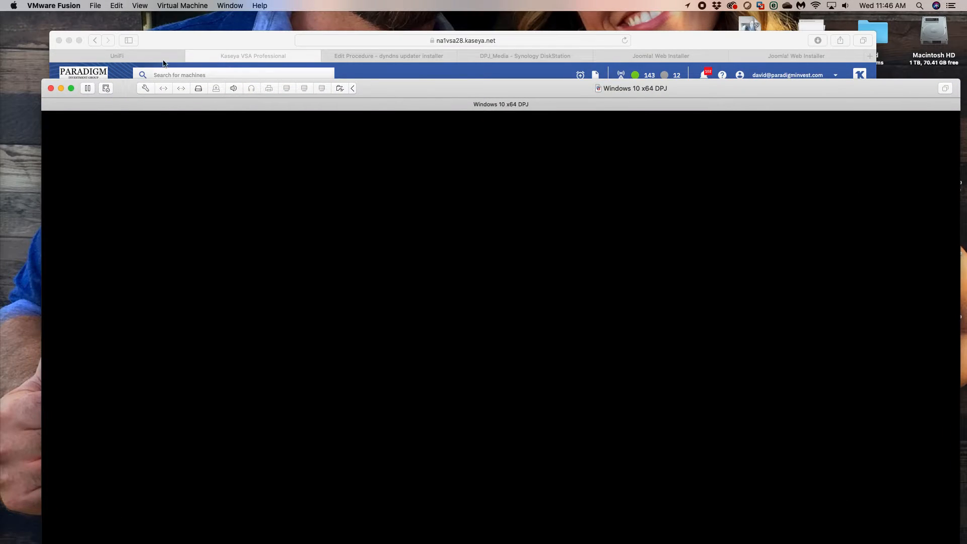
{"action": "left_click", "coordinate": [191, 45]}
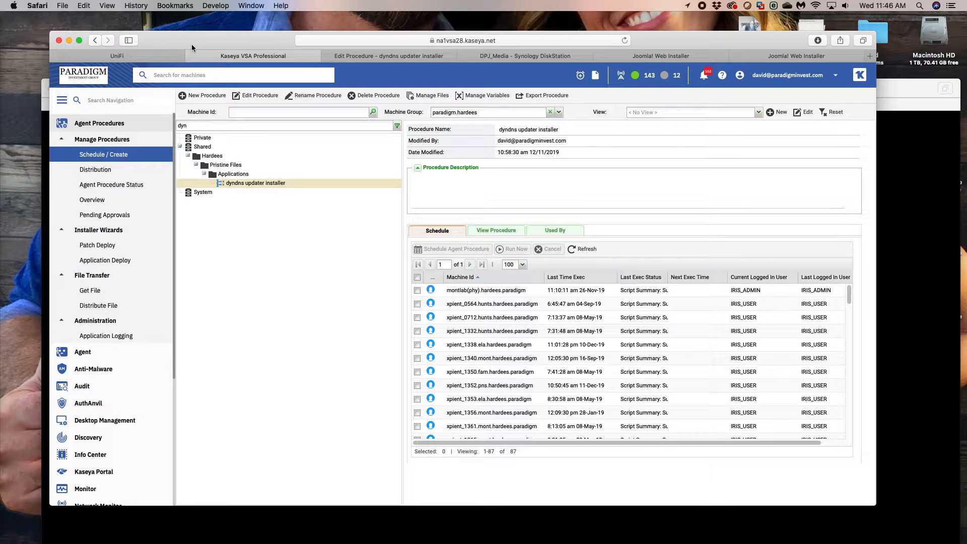
{"action": "mouse_move", "coordinate": [381, 541]}
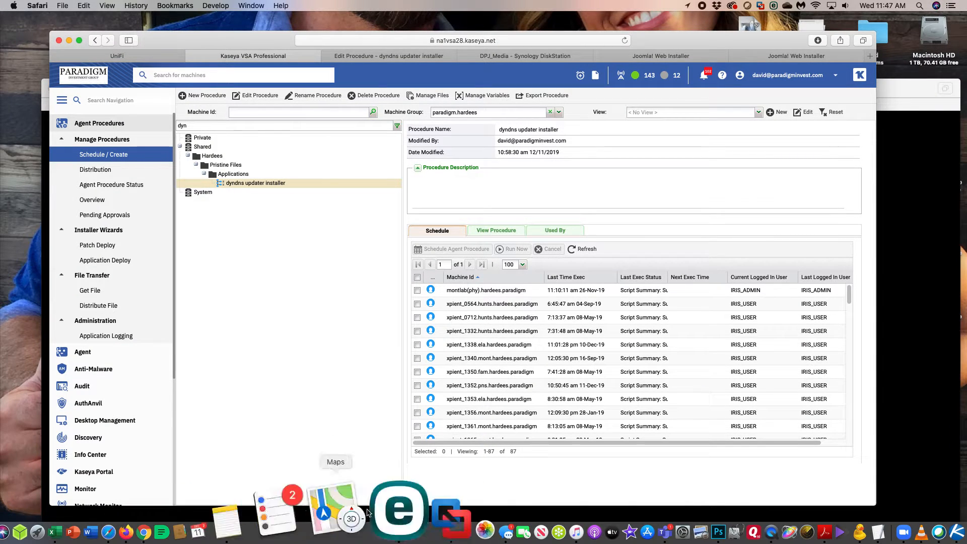
{"action": "left_click", "coordinate": [865, 524]}
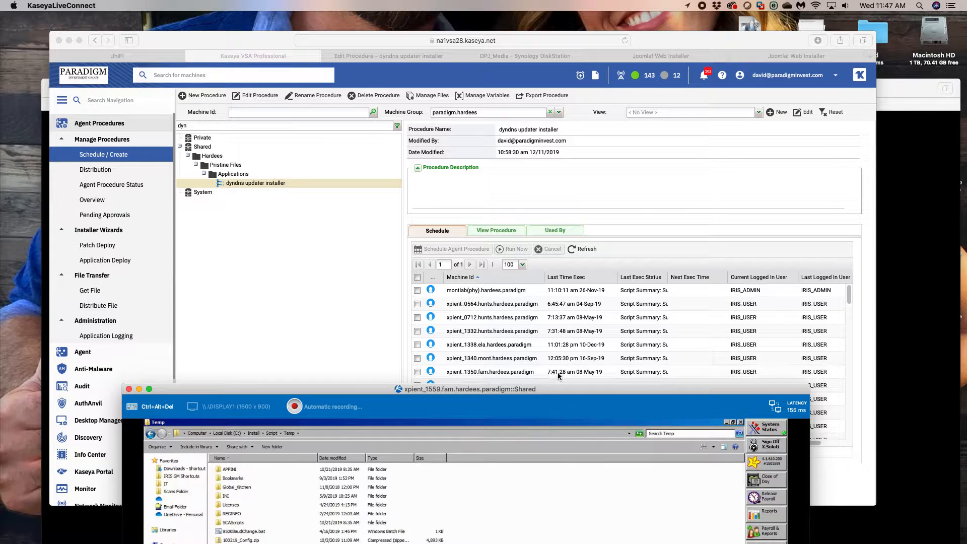
{"action": "left_click_drag", "start_coordinate": [565, 389], "coordinate": [515, 69]}
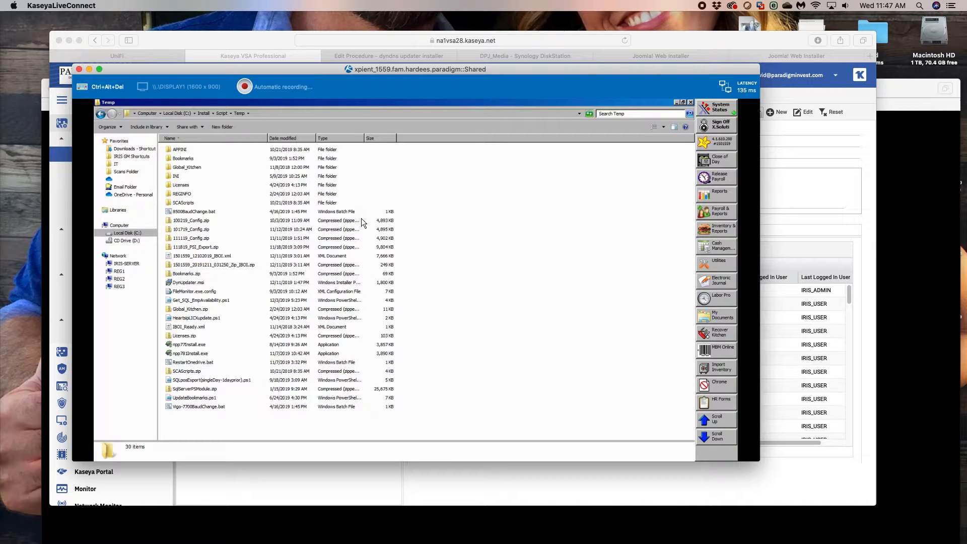
{"action": "left_click", "coordinate": [216, 283]}
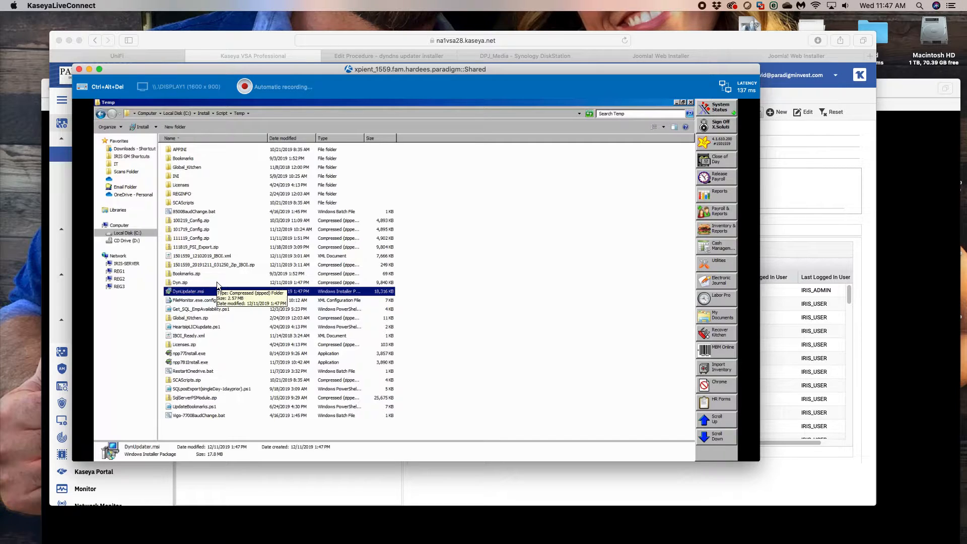
- Browse to Program Files (x86) on the C: drive, check the Dyn folder's modified date, and open its Updater subfolder
{"action": "left_click", "coordinate": [183, 115]}
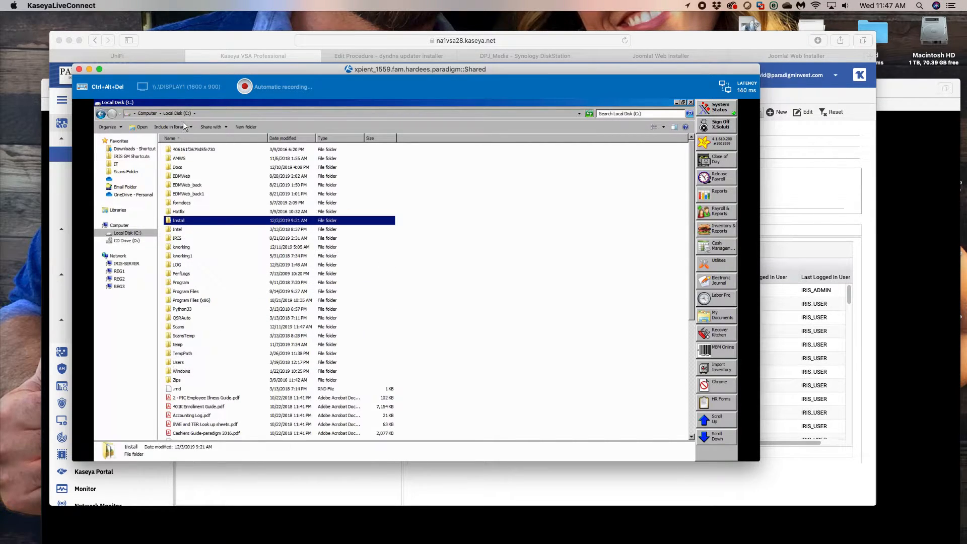
{"action": "double_click", "coordinate": [196, 301]}
{"action": "left_click", "coordinate": [207, 140]}
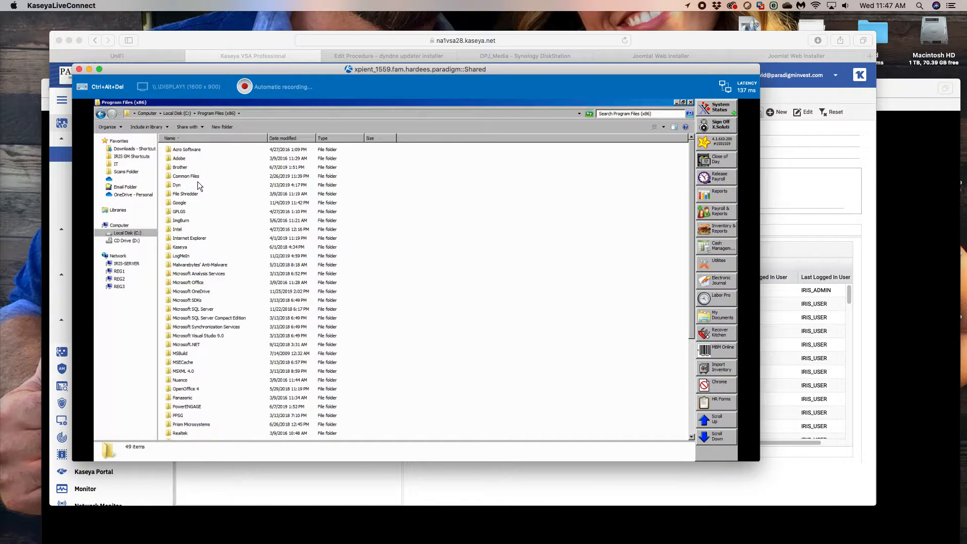
{"action": "left_click", "coordinate": [198, 184]}
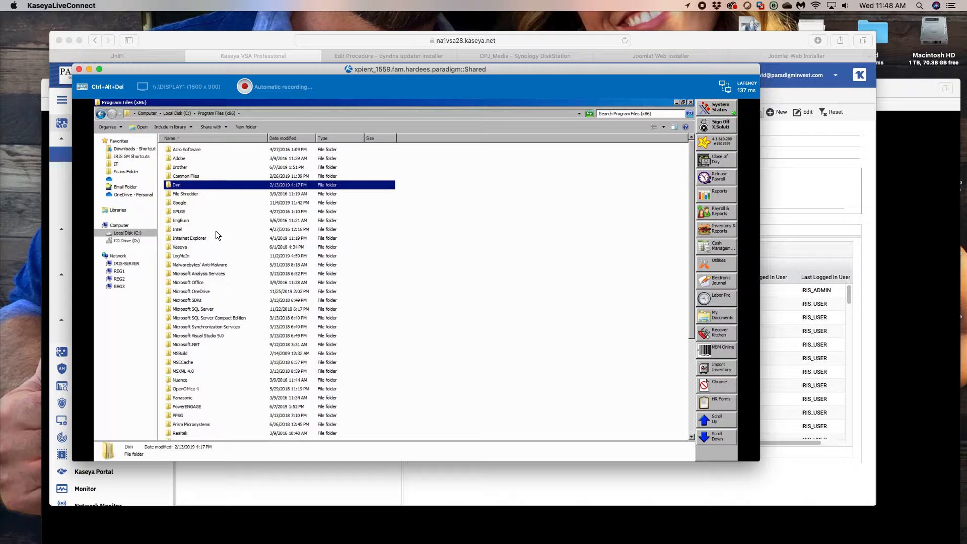
{"action": "key", "text": "Down"}
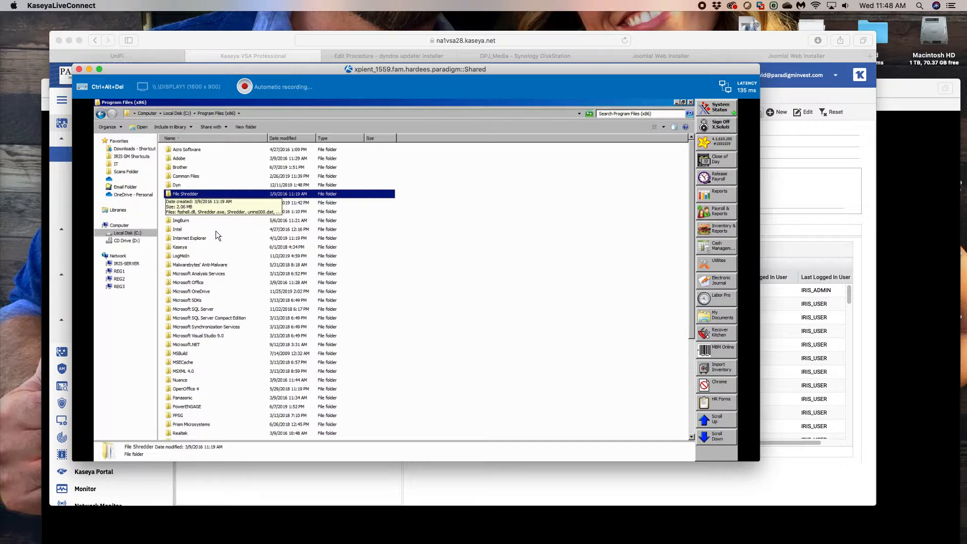
{"action": "key", "text": "Up"}
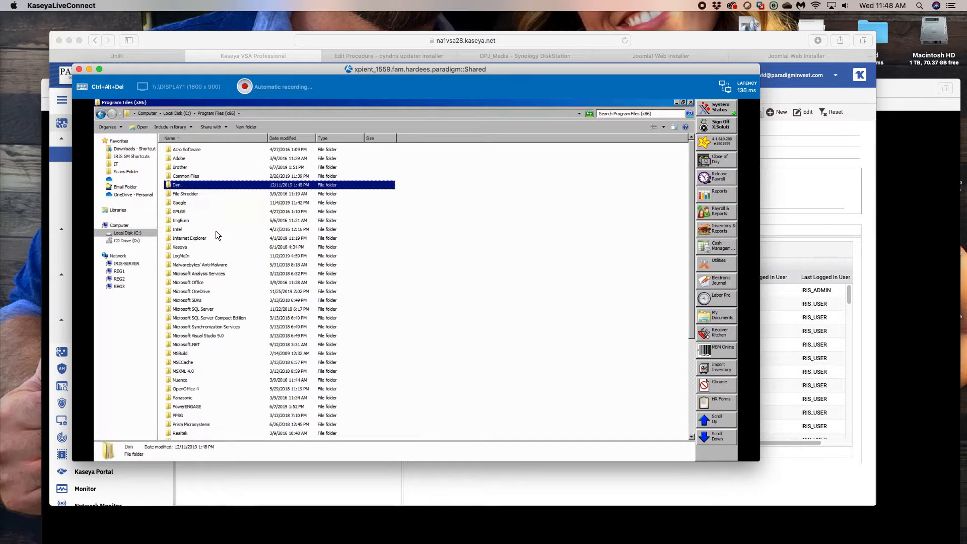
{"action": "double_click", "coordinate": [196, 185]}
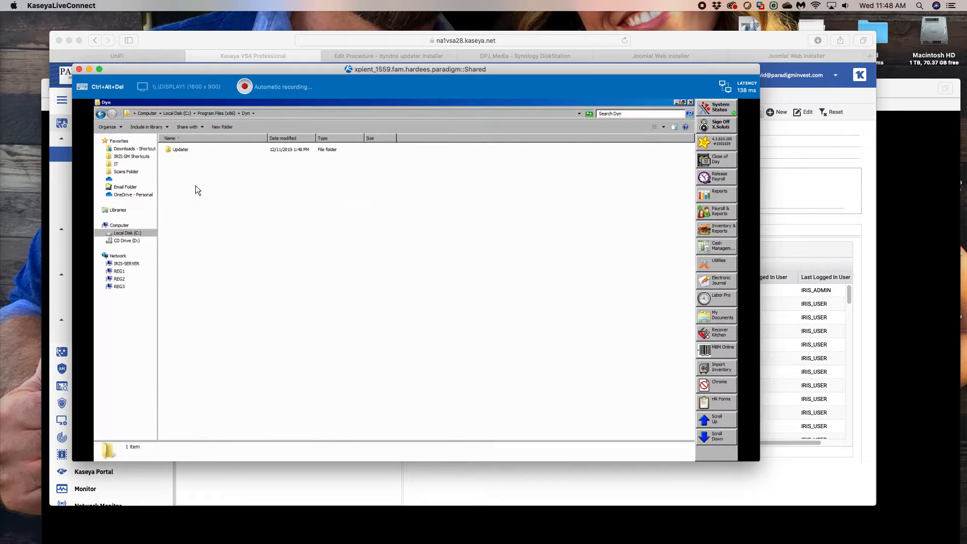
{"action": "double_click", "coordinate": [186, 151]}
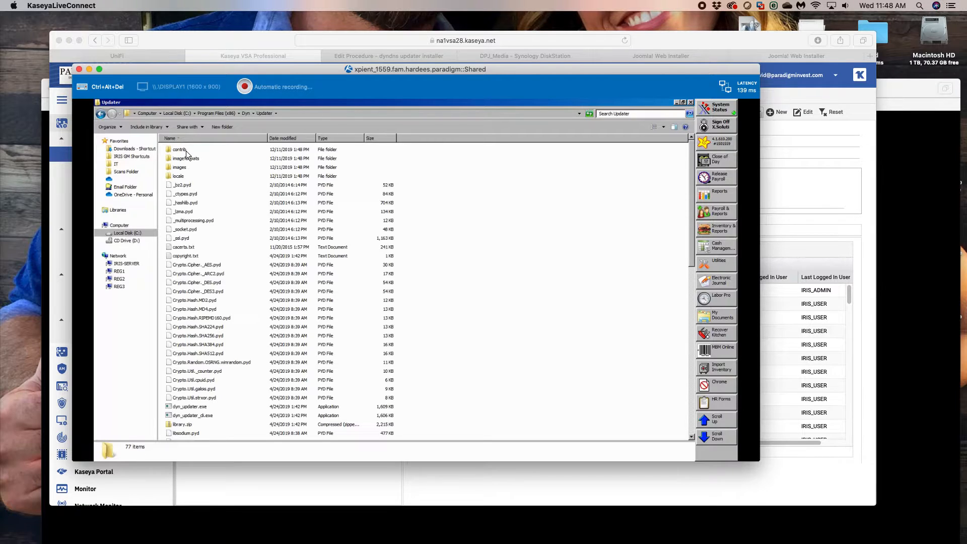
- Launch dyn_updater.exe and accept the terms of the Dyn Updater license agreement
{"action": "left_click", "coordinate": [203, 406]}
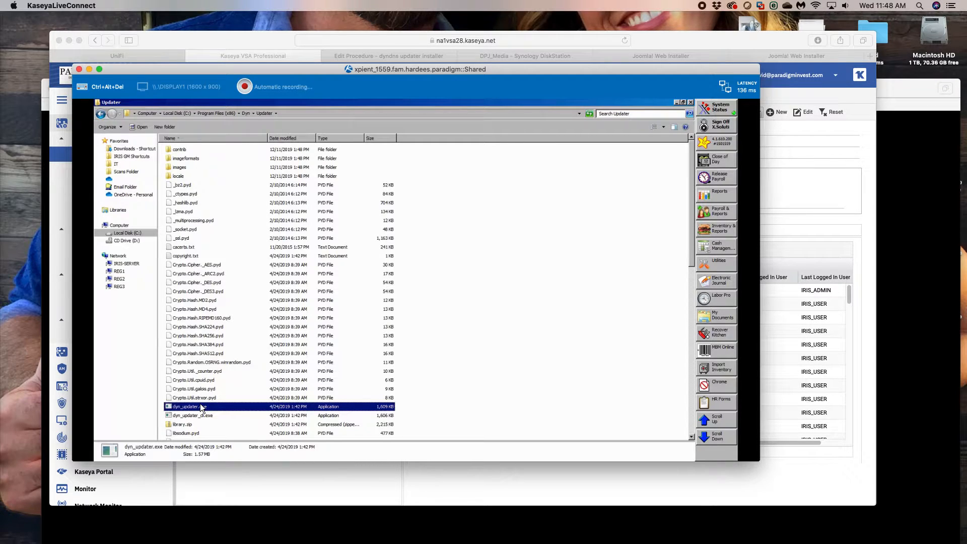
{"action": "key", "text": "alt+Tab"}
{"action": "key", "text": "alt+Tab"}
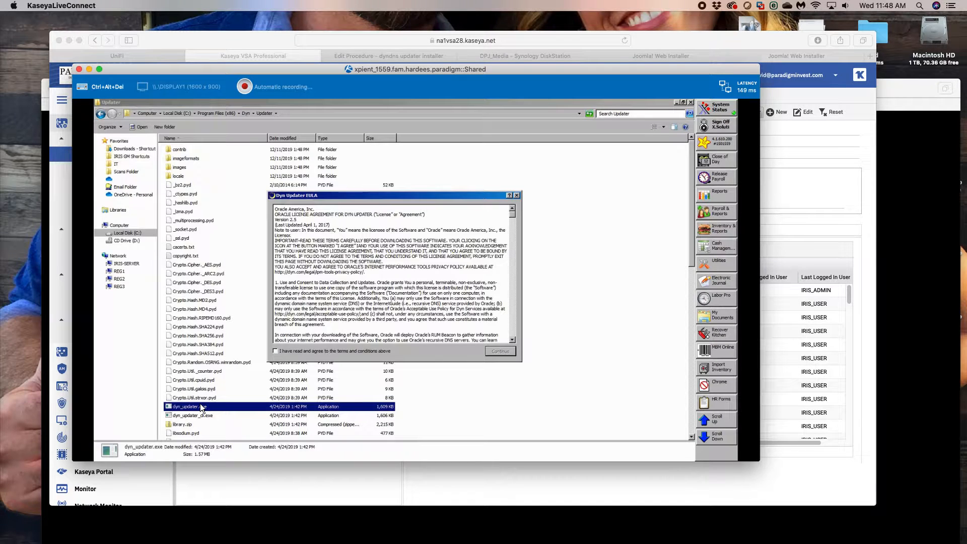
{"action": "left_click", "coordinate": [303, 351]}
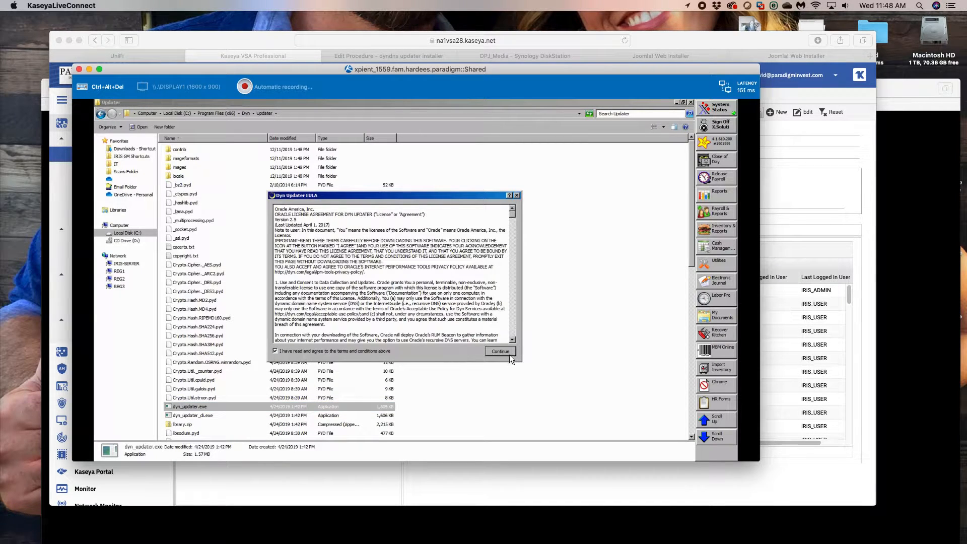
{"action": "left_click", "coordinate": [508, 355]}
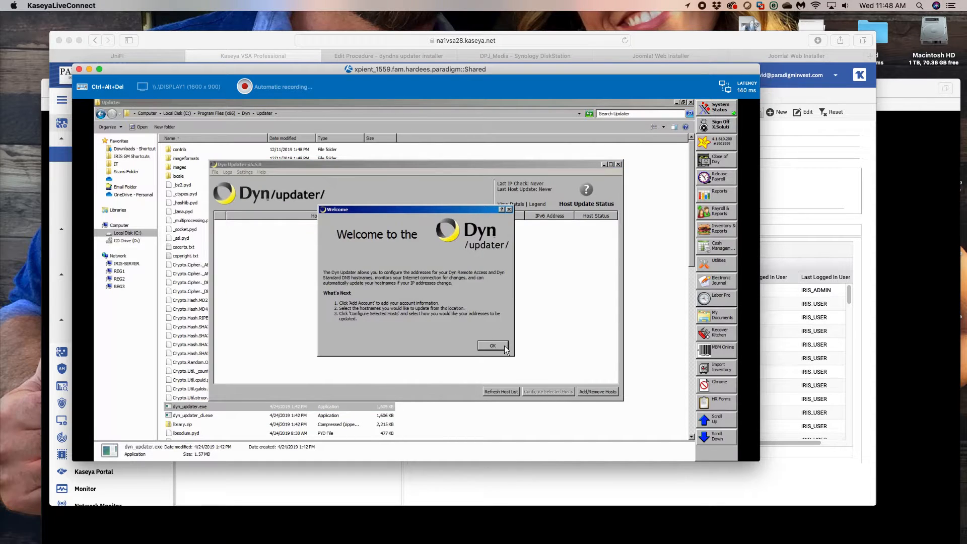
- Dismiss the welcome message, add the Dyn account with its username and password, and accept the updater preferences
{"action": "left_click", "coordinate": [498, 344]}
{"action": "left_click", "coordinate": [497, 239]}
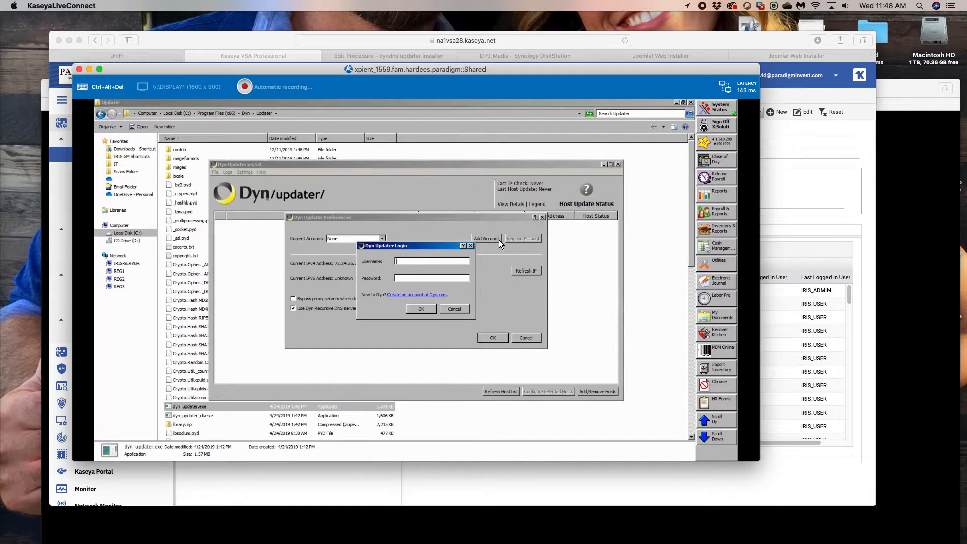
{"action": "type", "text": "source4inf"}
{"action": "type", "text": "o."}
{"action": "type", "text": "•••••••••"}
{"action": "key", "text": "Return"}
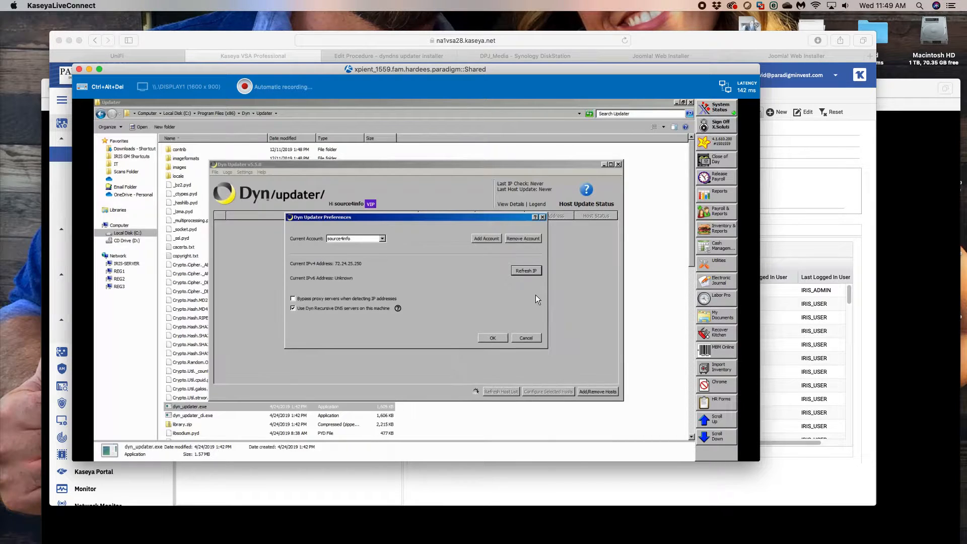
{"action": "left_click", "coordinate": [498, 338]}
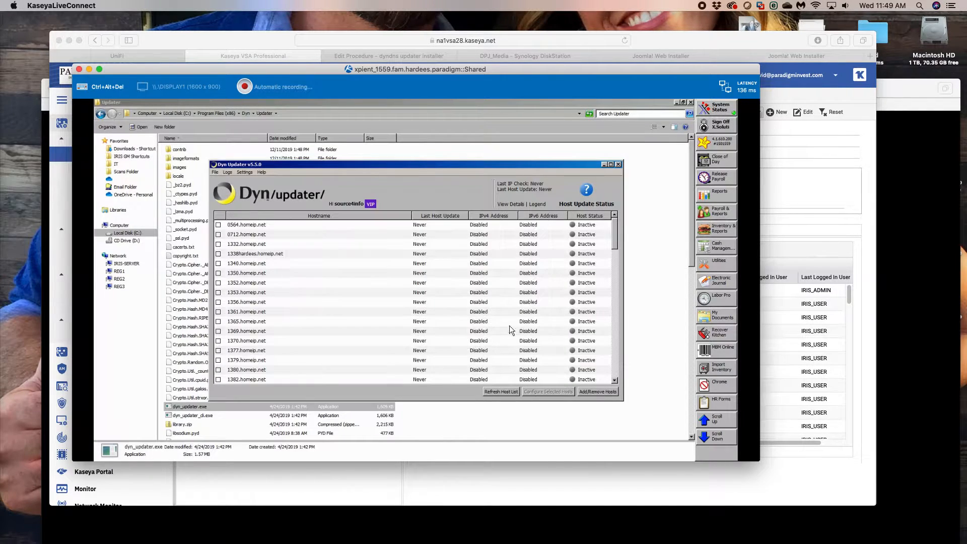
- Configure the host 1559.homeip.net with IPv4 set to Automatic and IPv6 set to Disabled
{"action": "left_click_drag", "start_coordinate": [615, 267], "coordinate": [610, 330]}
{"action": "left_click", "coordinate": [218, 360]}
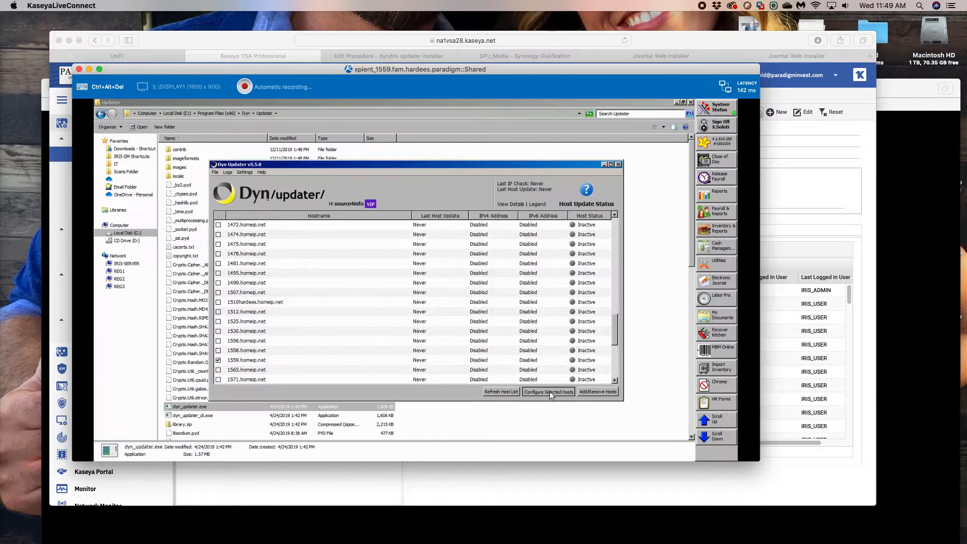
{"action": "left_click", "coordinate": [549, 391]}
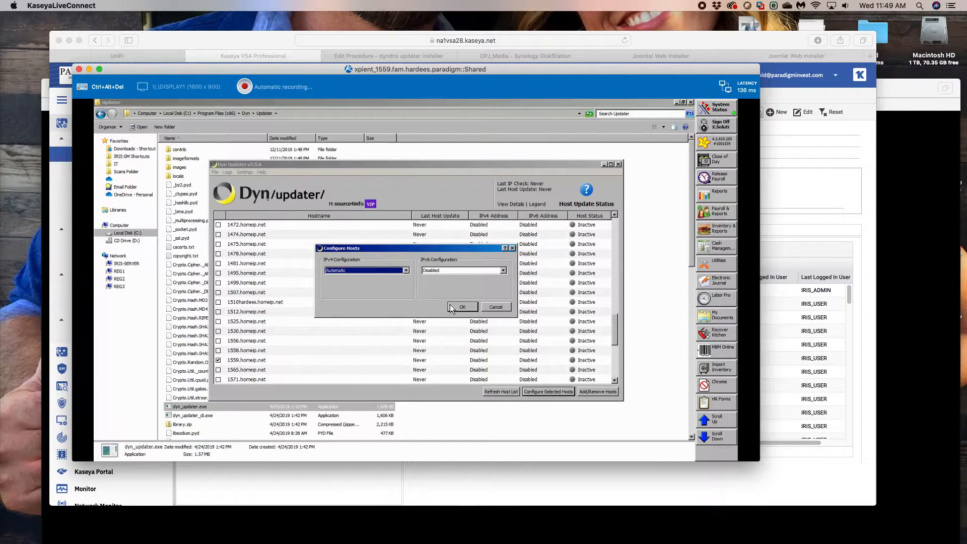
{"action": "left_click", "coordinate": [467, 307]}
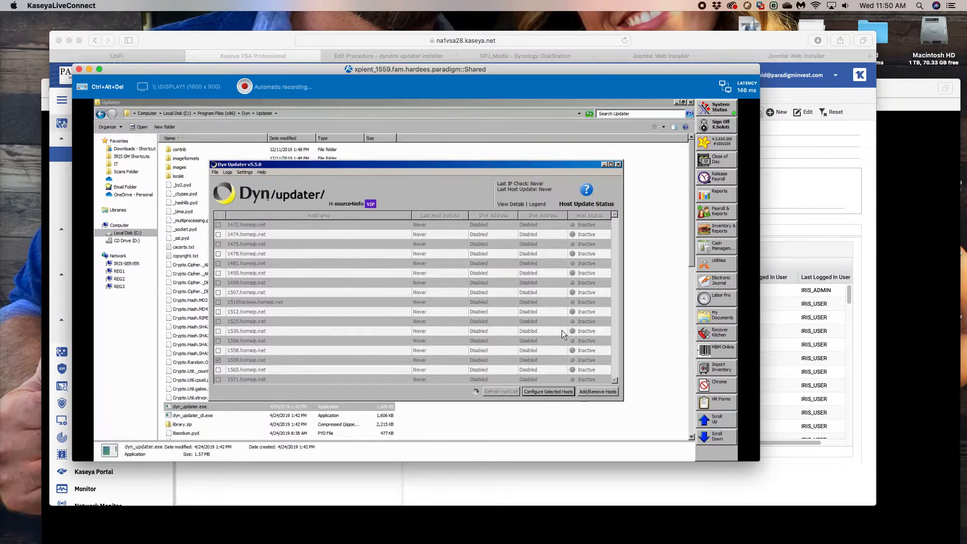
- Open the Dyn Updater log details and examine the API request and nameserver response entries
{"action": "left_click", "coordinate": [227, 172]}
{"action": "left_click", "coordinate": [236, 182]}
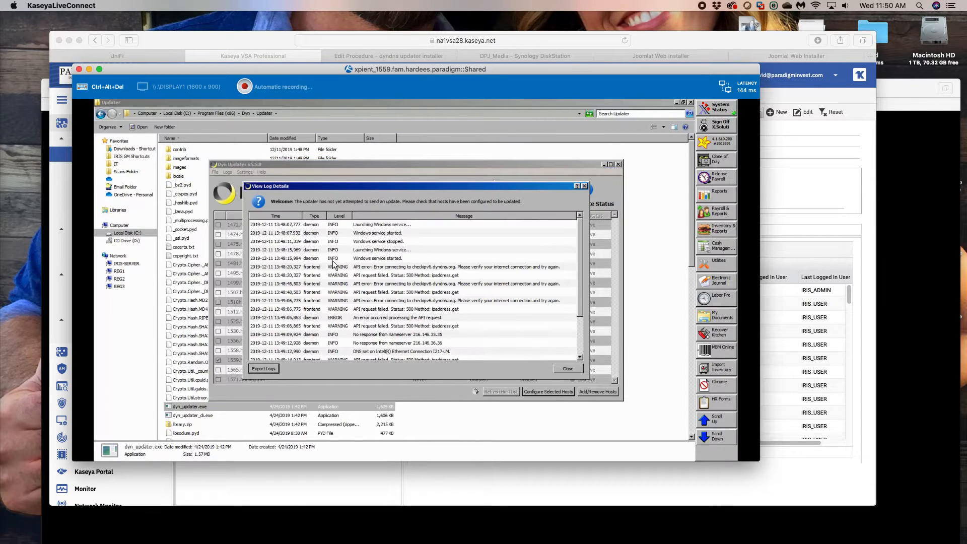
{"action": "left_click_drag", "start_coordinate": [582, 252], "coordinate": [579, 330]}
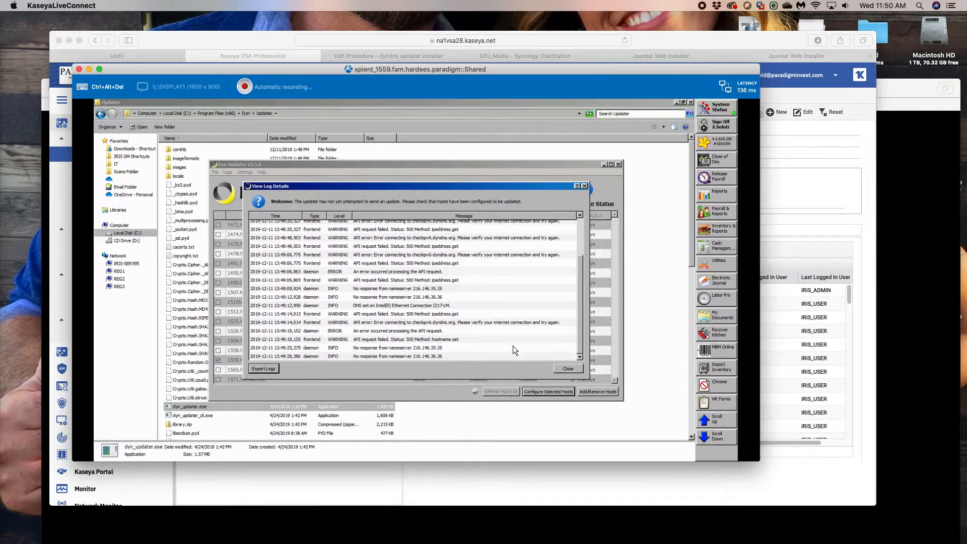
{"action": "left_click", "coordinate": [414, 348]}
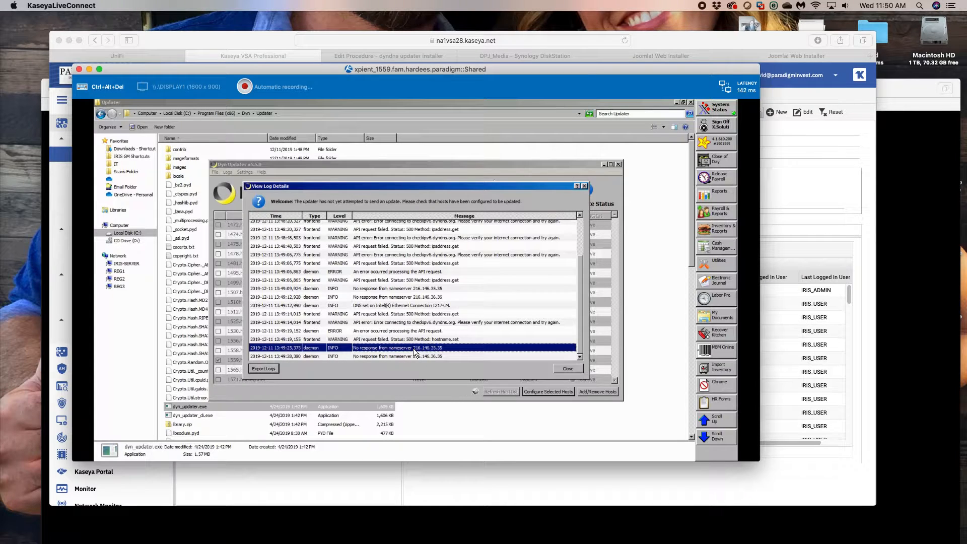
{"action": "left_click", "coordinate": [460, 356]}
{"action": "left_click", "coordinate": [454, 356]}
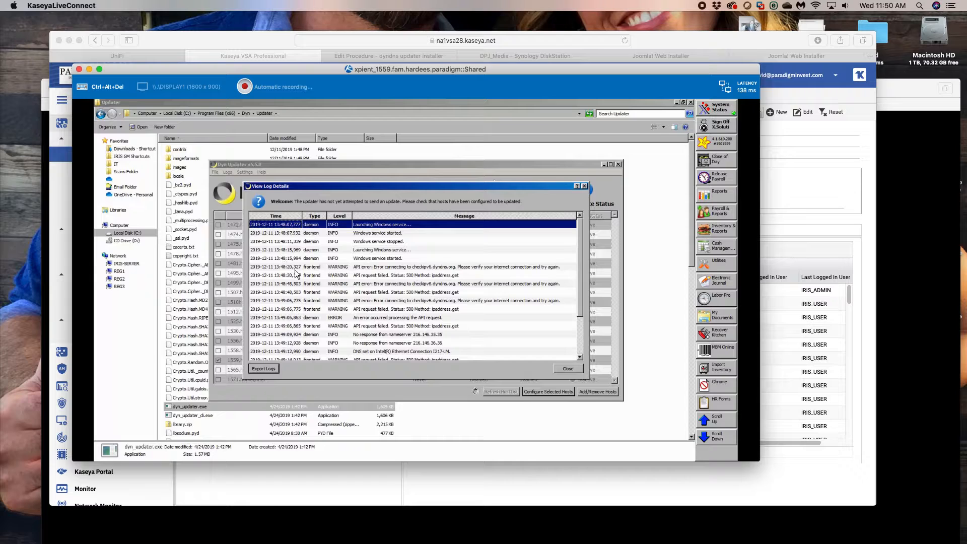
- Close the log details and sign in to the Netsurion CXD/BranchSDO portal in a new browser tab with the saved e-mail and password
{"action": "left_click", "coordinate": [565, 369]}
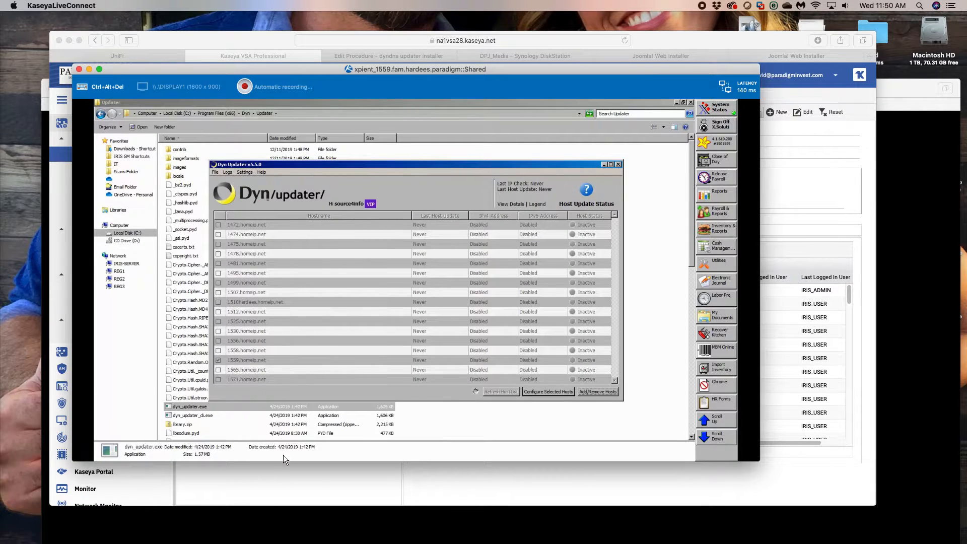
{"action": "left_click", "coordinate": [310, 478]}
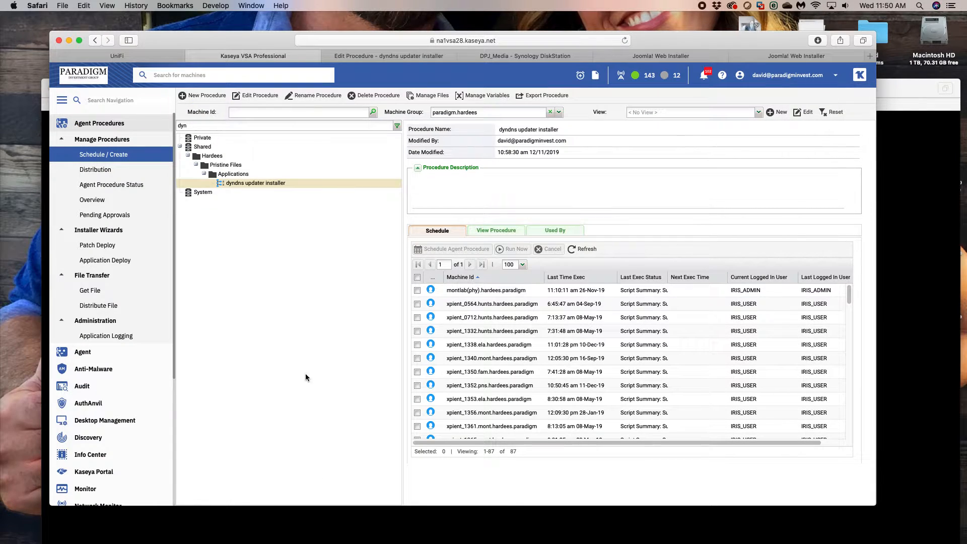
{"action": "left_click", "coordinate": [869, 56]}
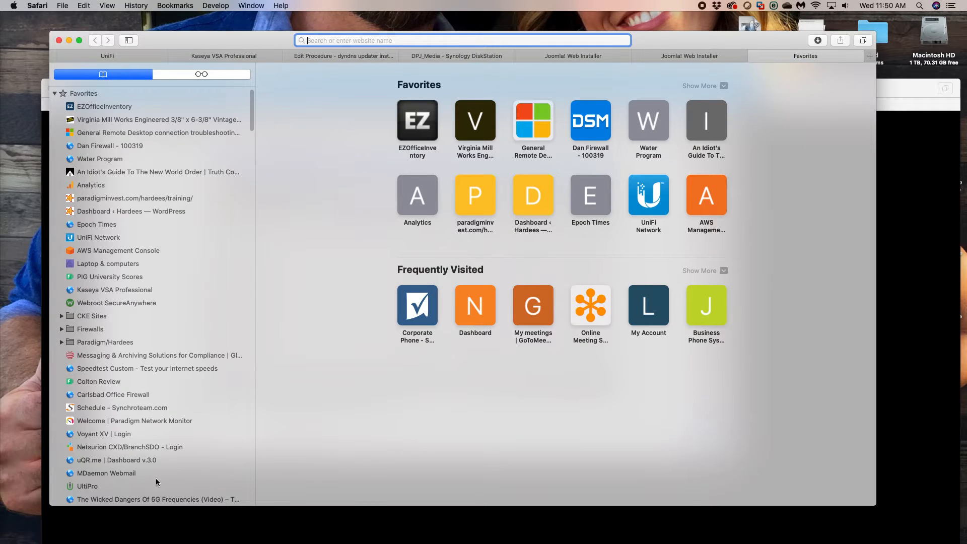
{"action": "left_click", "coordinate": [110, 448]}
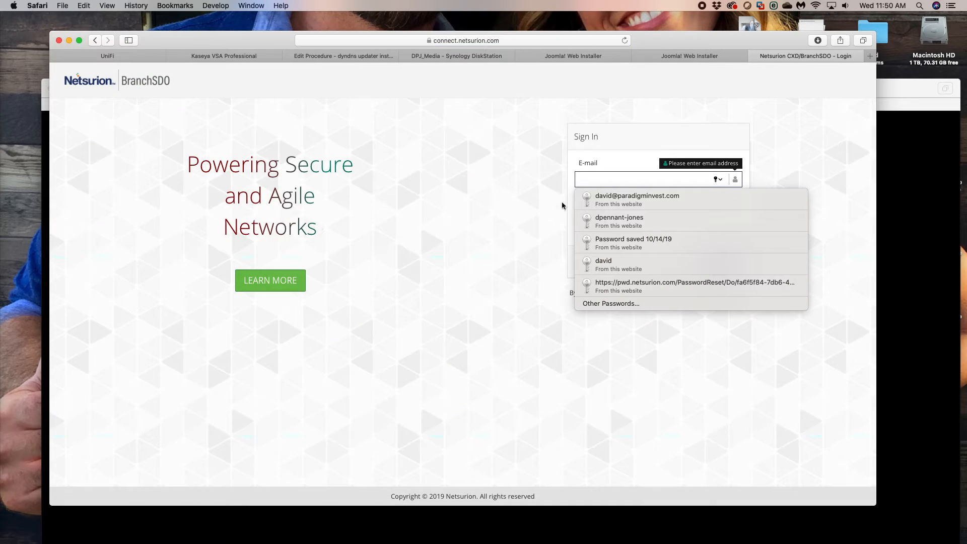
{"action": "left_click", "coordinate": [637, 198]}
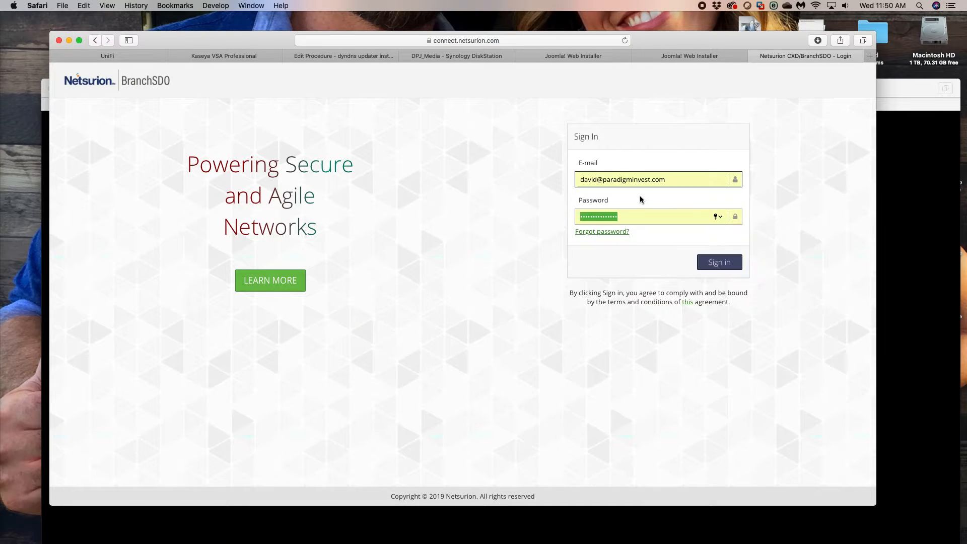
{"action": "left_click", "coordinate": [718, 262]}
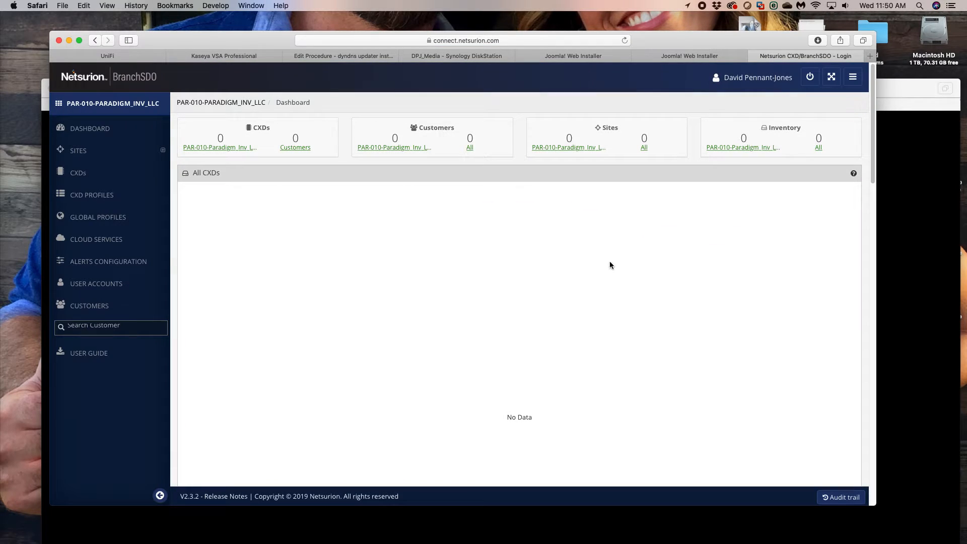
- Examine the flows in the Netsurion Global Profiles for the destination IP entries 216.146.35.35 and 216.146.36.36
{"action": "left_click", "coordinate": [104, 218]}
{"action": "scroll", "coordinate": [479, 390], "scroll_direction": "down", "scroll_amount": 20}
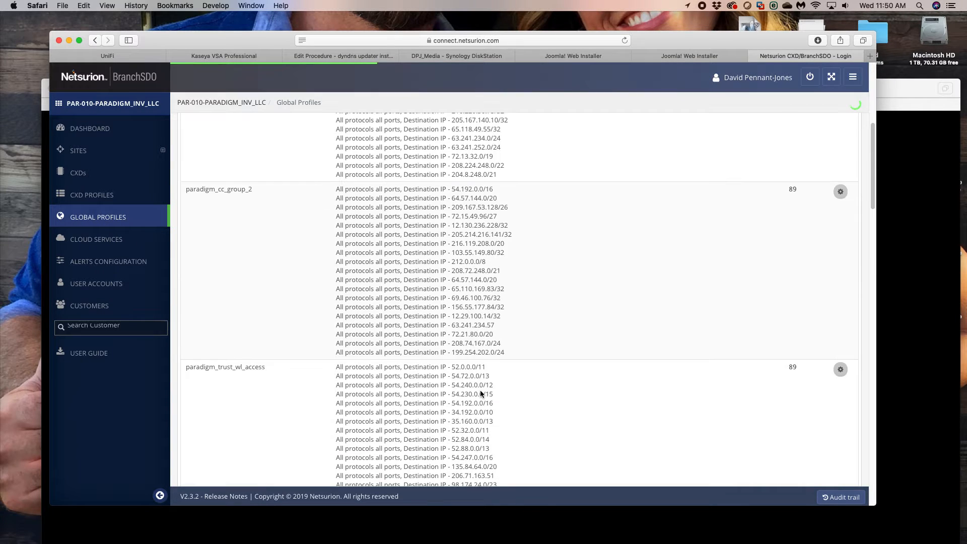
{"action": "scroll", "coordinate": [476, 379], "scroll_direction": "down", "scroll_amount": 3}
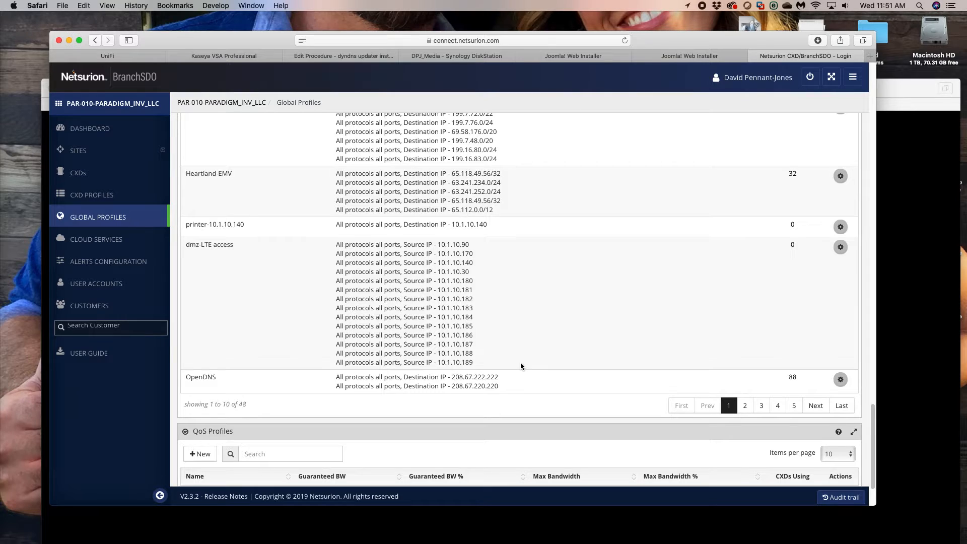
{"action": "scroll", "coordinate": [521, 362], "scroll_direction": "down", "scroll_amount": 3}
{"action": "scroll", "coordinate": [521, 366], "scroll_direction": "up", "scroll_amount": 10}
{"action": "scroll", "coordinate": [521, 371], "scroll_direction": "up", "scroll_amount": 5}
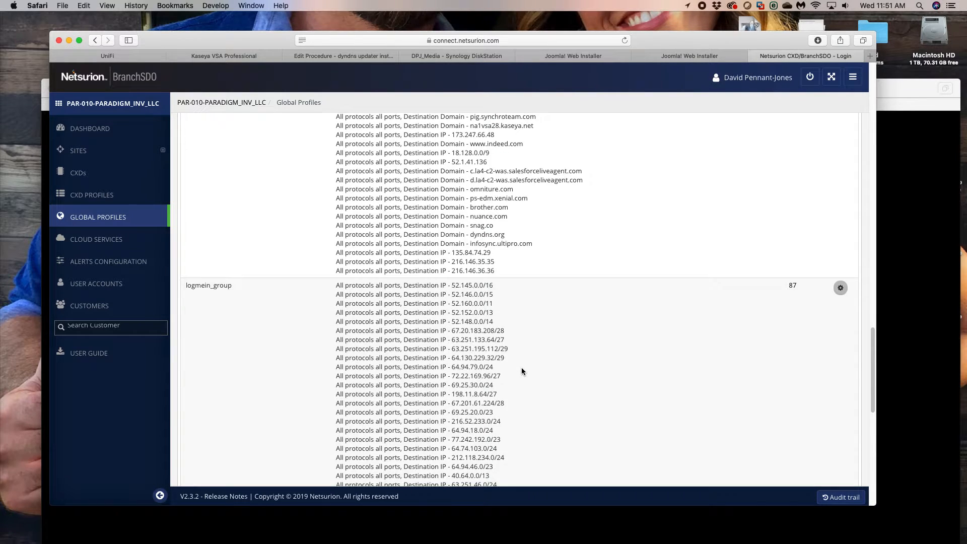
{"action": "left_click_drag", "start_coordinate": [513, 366], "coordinate": [328, 353]}
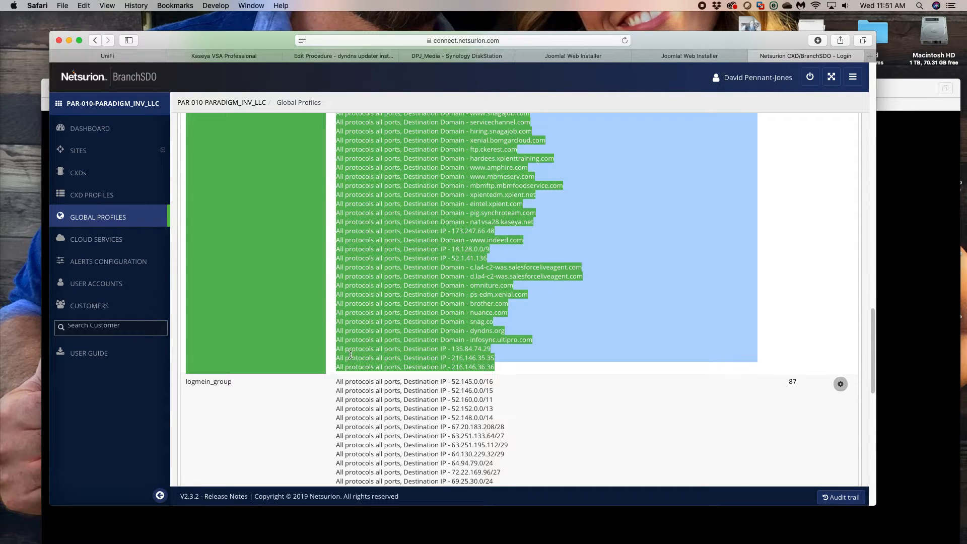
{"action": "left_click_drag", "start_coordinate": [541, 365], "coordinate": [325, 356]}
- Switch back to the remote session, review the latest entries in the Dyn Updater log details and close the log
{"action": "key", "text": "super+Tab"}
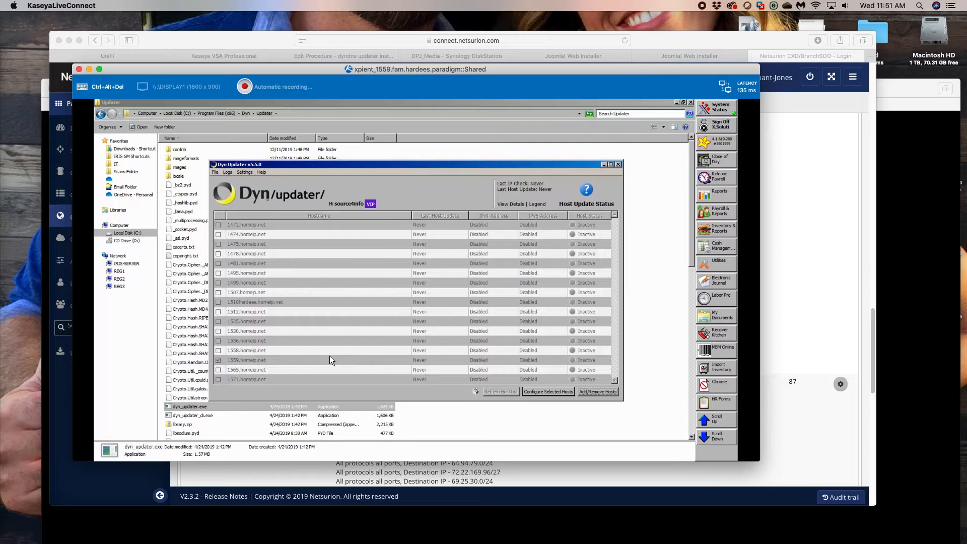
{"action": "left_click", "coordinate": [227, 172]}
{"action": "left_click", "coordinate": [235, 181]}
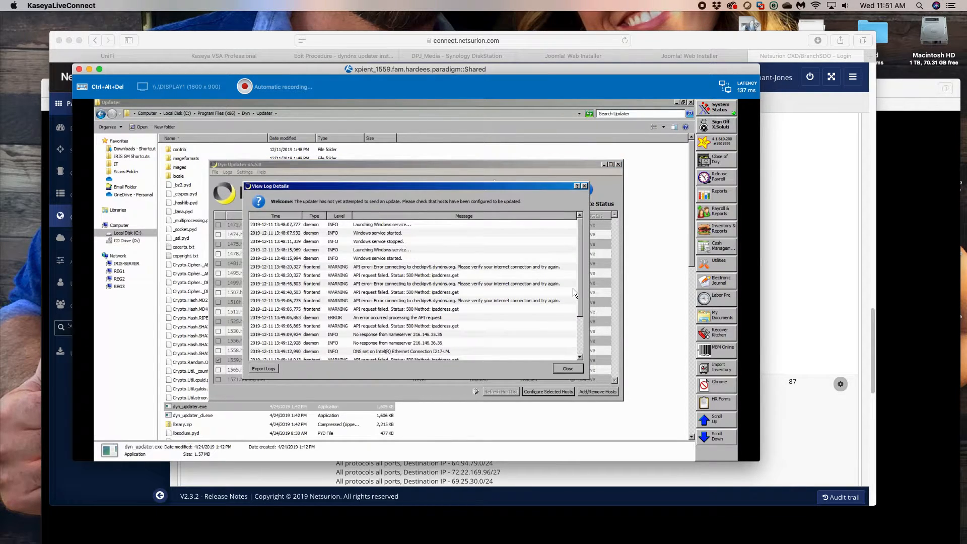
{"action": "left_click", "coordinate": [581, 349]}
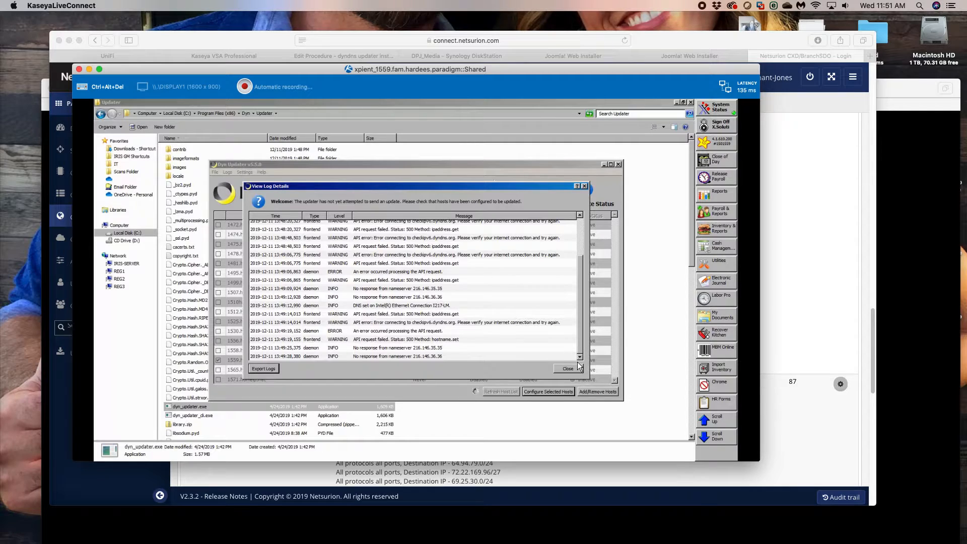
{"action": "left_click", "coordinate": [568, 369]}
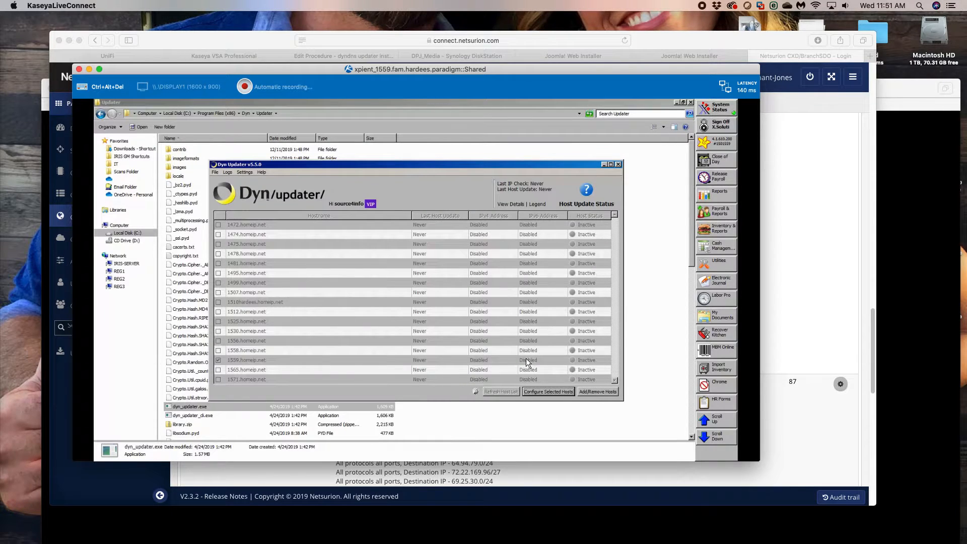
- Return to the Netsurion portal, search the sites for 1559 and open the HAR-016-1559 device from the Hardee's - 1559 site
{"action": "left_click", "coordinate": [805, 306]}
{"action": "scroll", "coordinate": [623, 301], "scroll_direction": "up", "scroll_amount": 15}
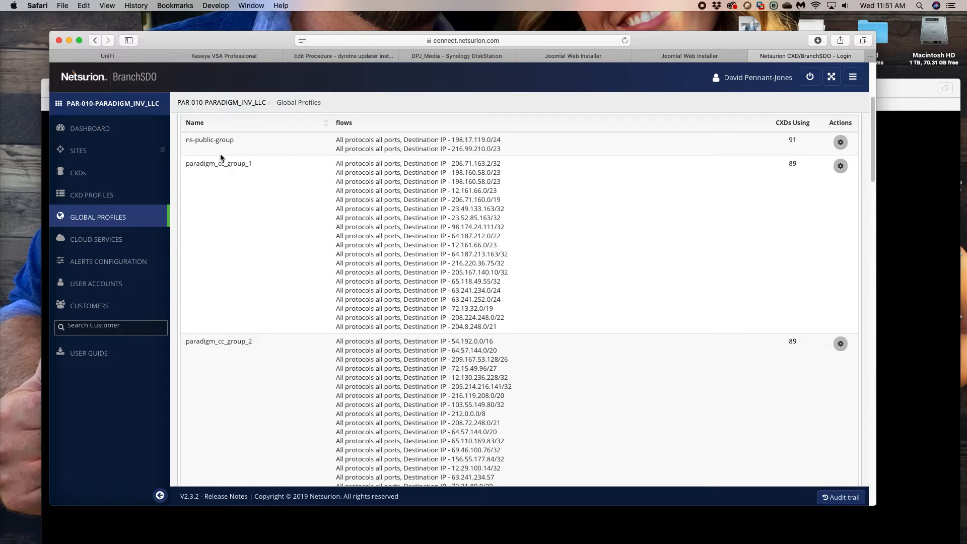
{"action": "left_click", "coordinate": [98, 151]}
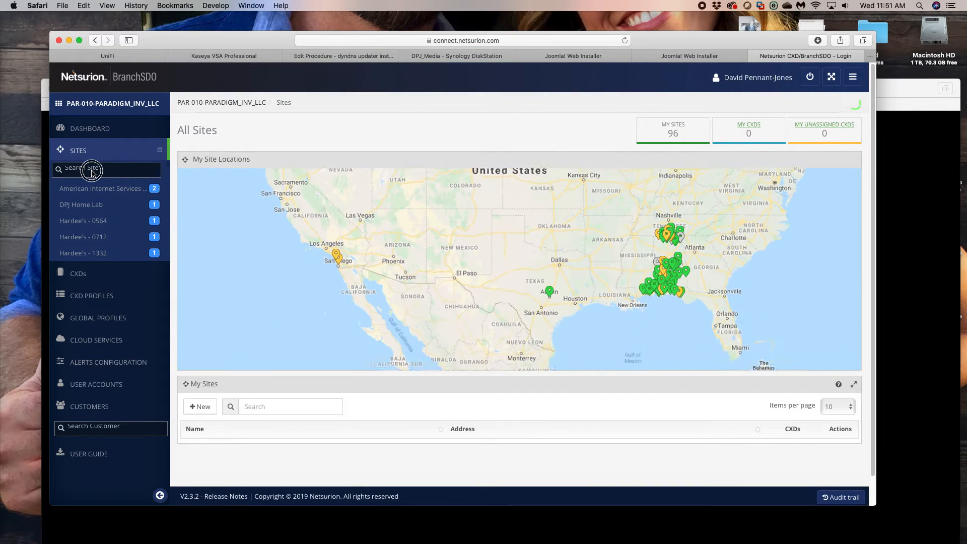
{"action": "left_click", "coordinate": [84, 170]}
{"action": "type", "text": "1559"}
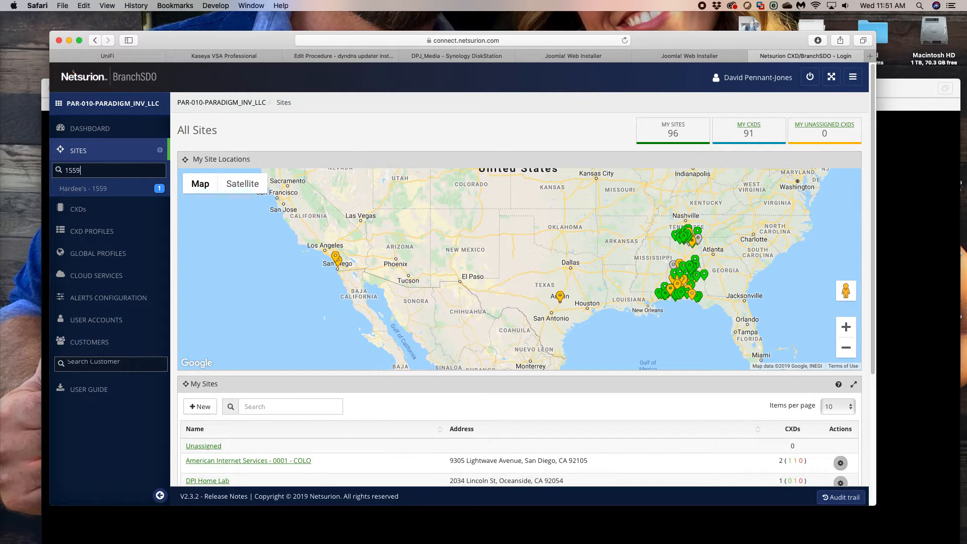
{"action": "left_click", "coordinate": [83, 188]}
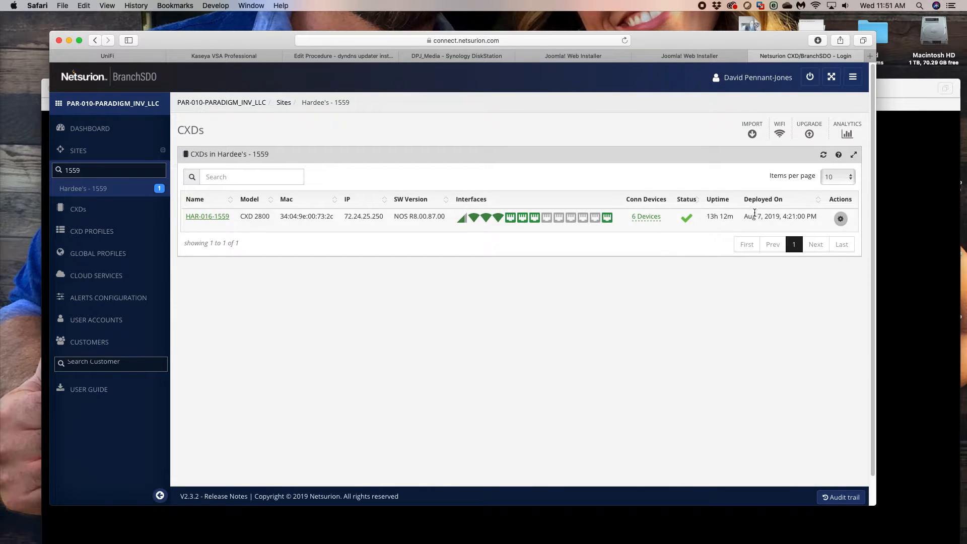
{"action": "left_click", "coordinate": [222, 216]}
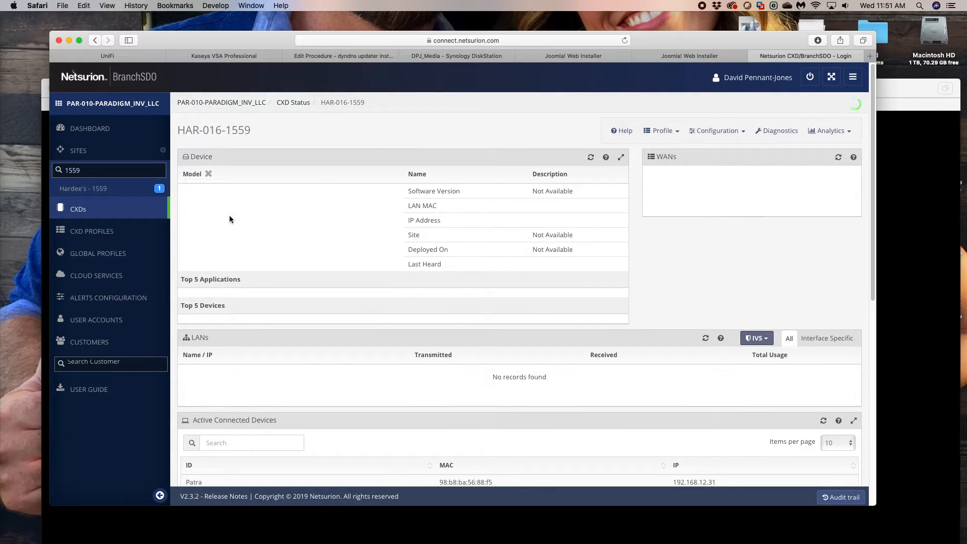
- Reboot the CXD device HAR-016-1559
{"action": "left_click", "coordinate": [728, 132]}
{"action": "left_click", "coordinate": [726, 176]}
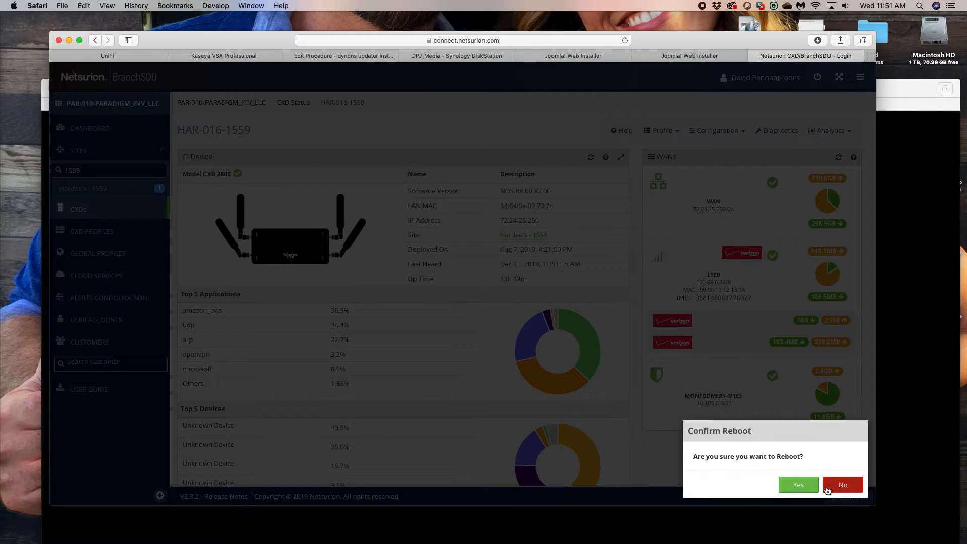
{"action": "left_click", "coordinate": [799, 484]}
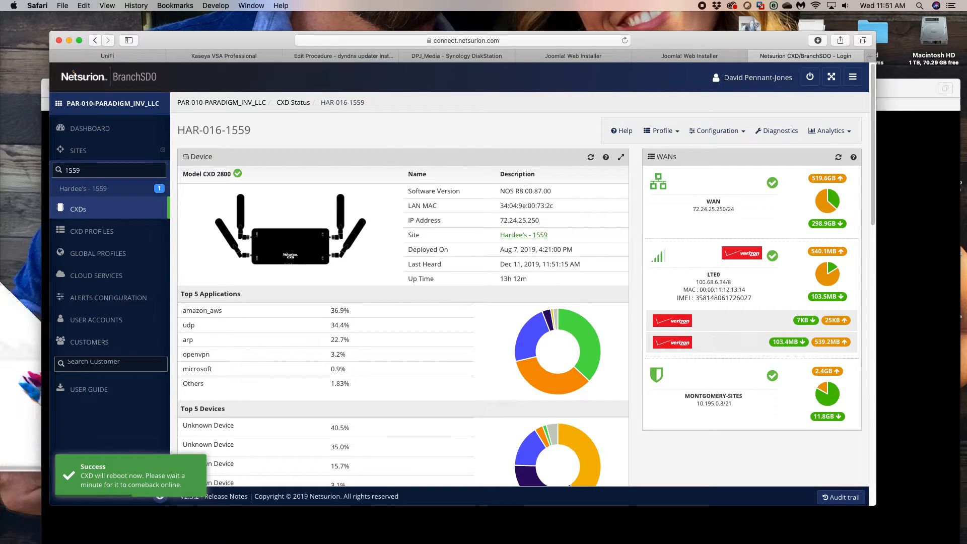
- Search the sites for 5548 and open the configuration of device HAR-016-5548 for editing
{"action": "key", "text": "super+Tab"}
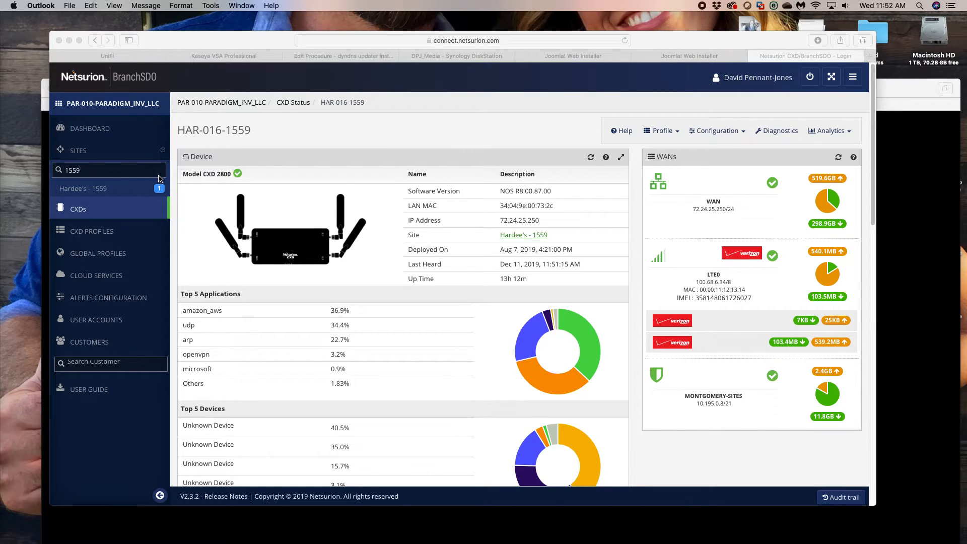
{"action": "double_click", "coordinate": [75, 171]}
{"action": "type", "text": "5548"}
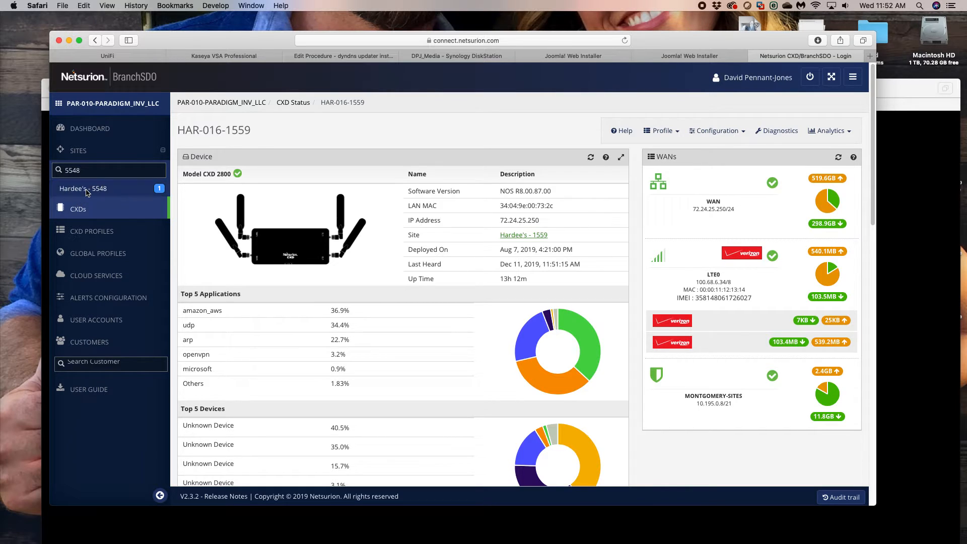
{"action": "left_click", "coordinate": [86, 189]}
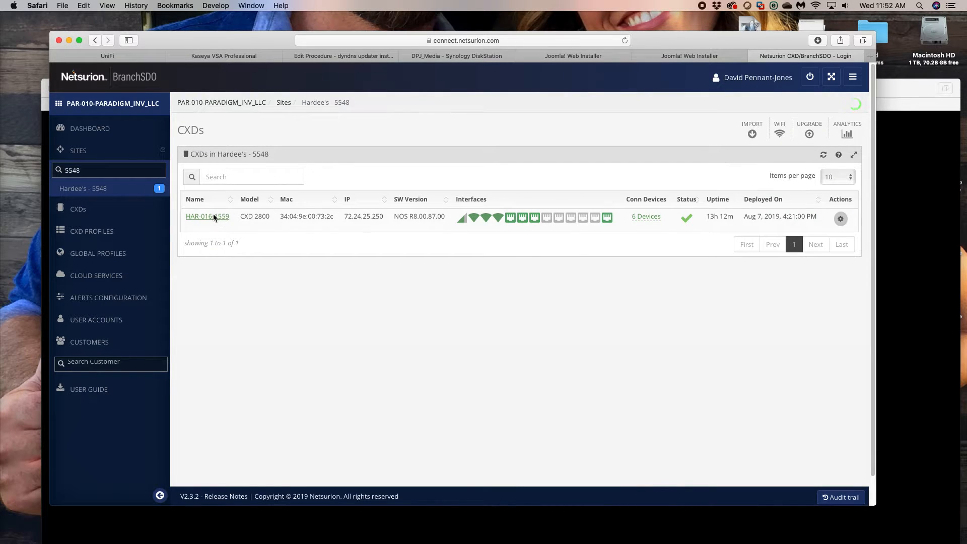
{"action": "left_click", "coordinate": [217, 216]}
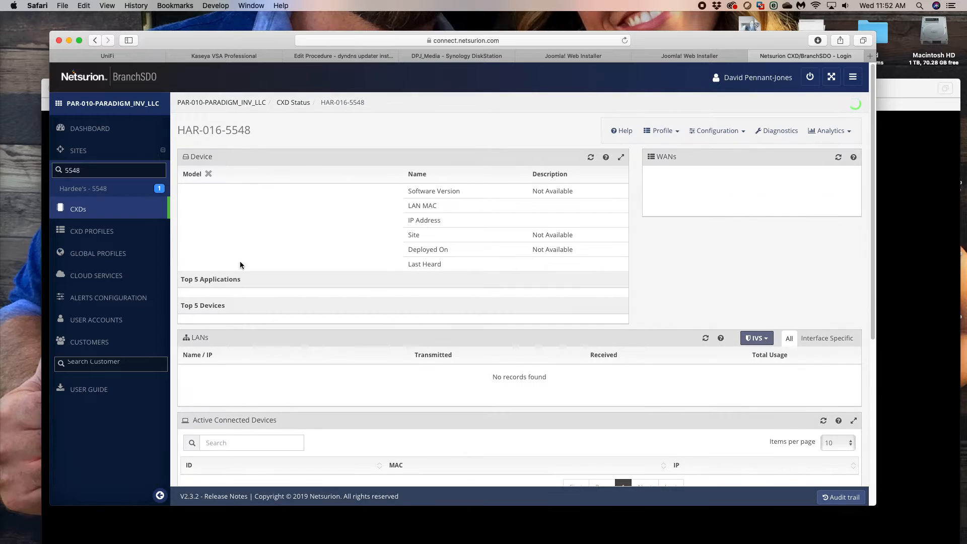
{"action": "left_click", "coordinate": [708, 133]}
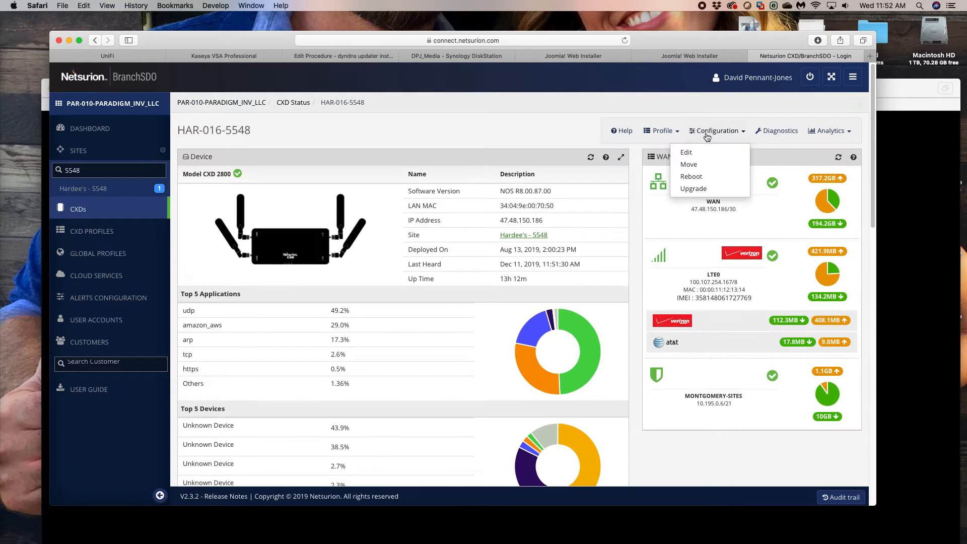
{"action": "left_click", "coordinate": [696, 152]}
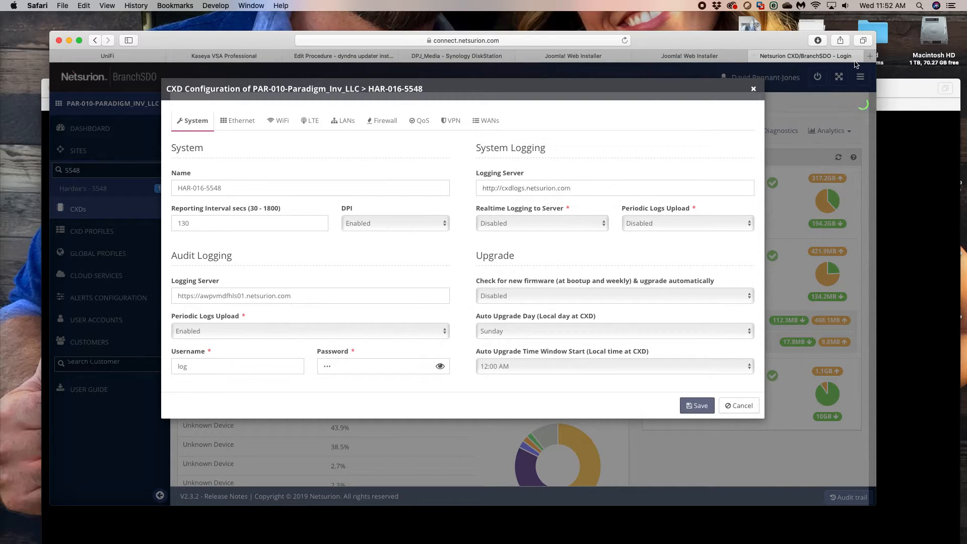
- Open the Paradigm Network Monitor bookmark in a new browser tab and log in with the saved username and password
{"action": "left_click", "coordinate": [870, 56]}
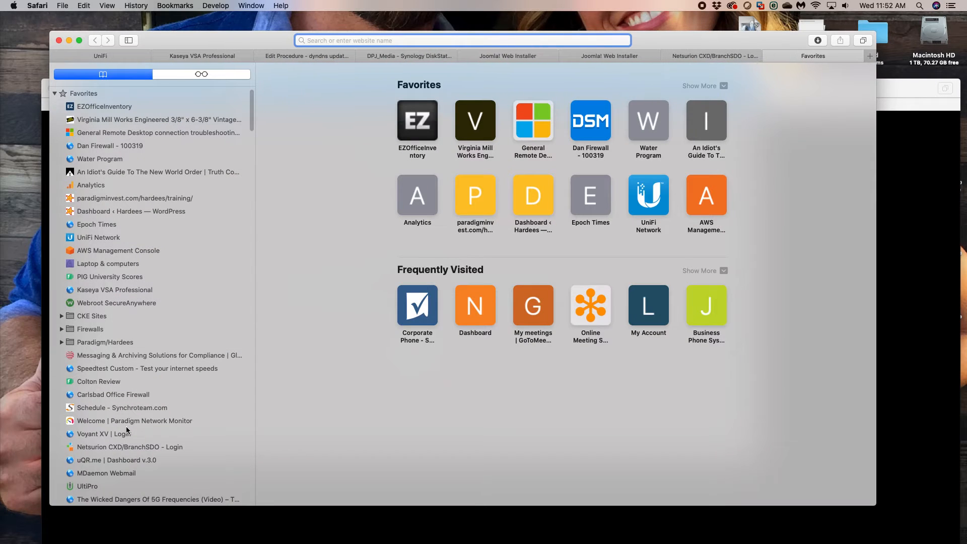
{"action": "left_click", "coordinate": [126, 421]}
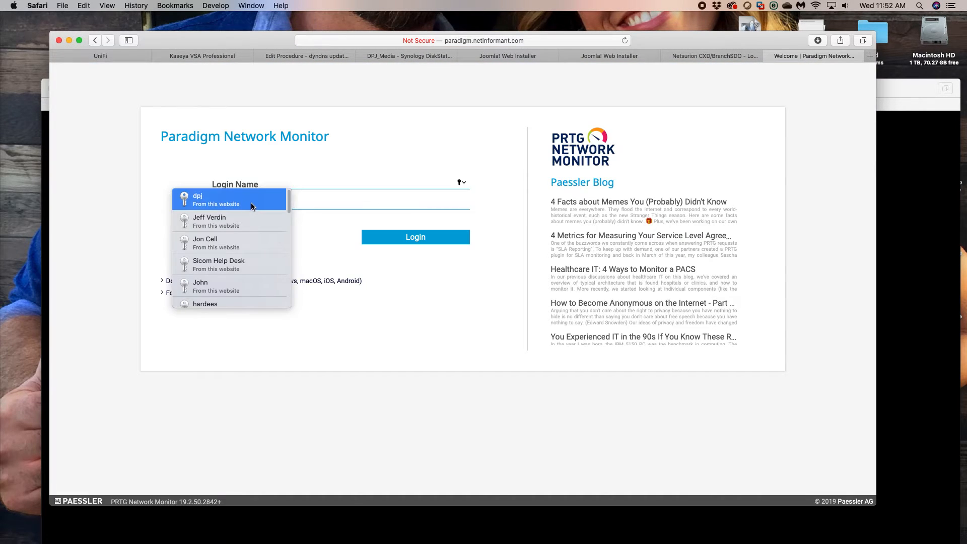
{"action": "left_click", "coordinate": [251, 202]}
{"action": "left_click", "coordinate": [420, 242]}
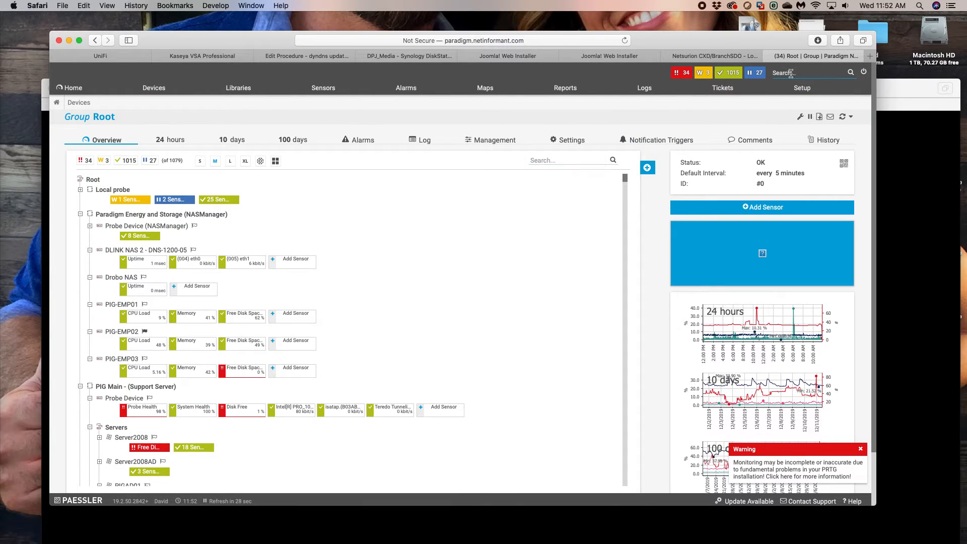
- Search the network monitor for 5548 and open the CKE5548 group overview
{"action": "left_click", "coordinate": [790, 73]}
{"action": "type", "text": "5548"}
{"action": "key", "text": "Return"}
{"action": "left_click", "coordinate": [103, 316]}
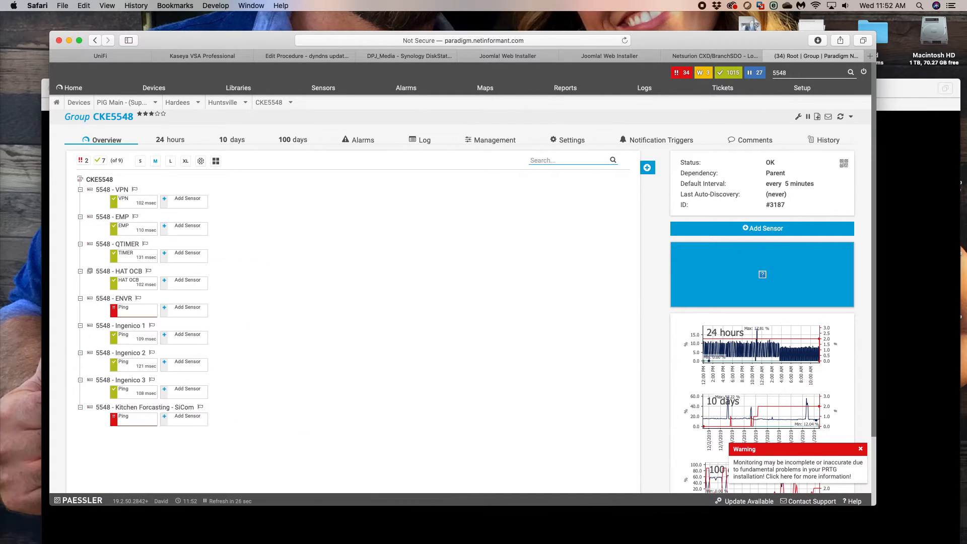
{"action": "key", "text": "super+Tab"}
{"action": "key", "text": "super+n"}
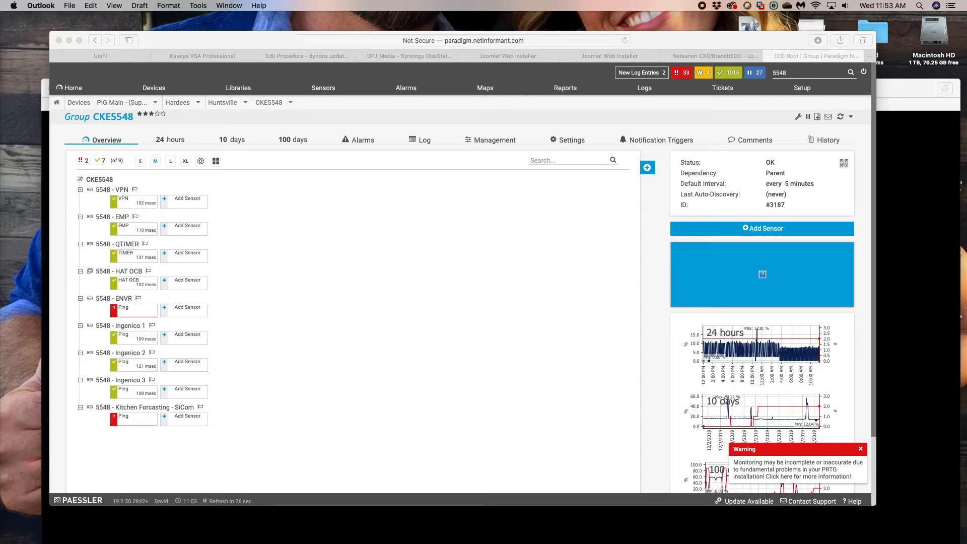
- Search the network monitor for 1437, open the CKE1437 group and view the details of its ENVR device
{"action": "left_click", "coordinate": [301, 247]}
{"action": "double_click", "coordinate": [790, 73]}
{"action": "type", "text": "1437"}
{"action": "key", "text": "Return"}
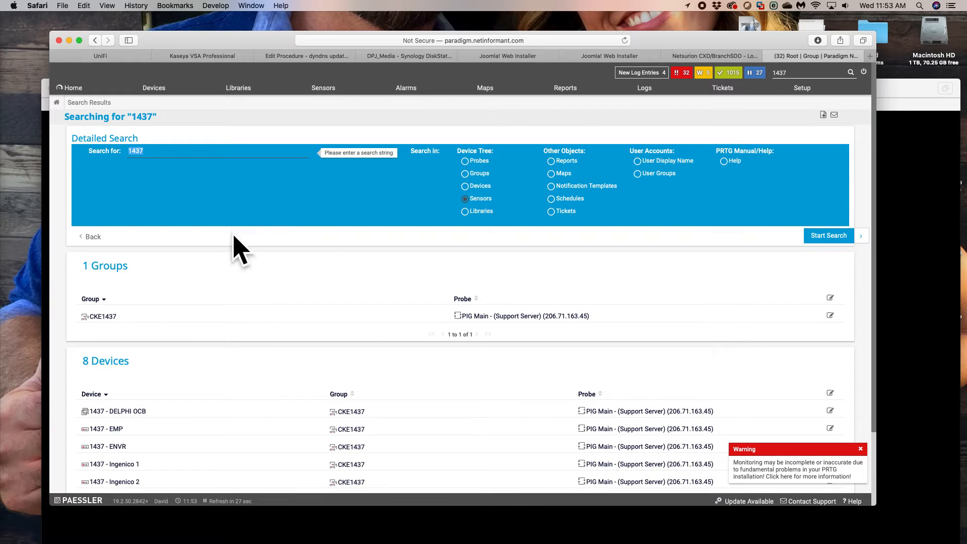
{"action": "left_click", "coordinate": [102, 316]}
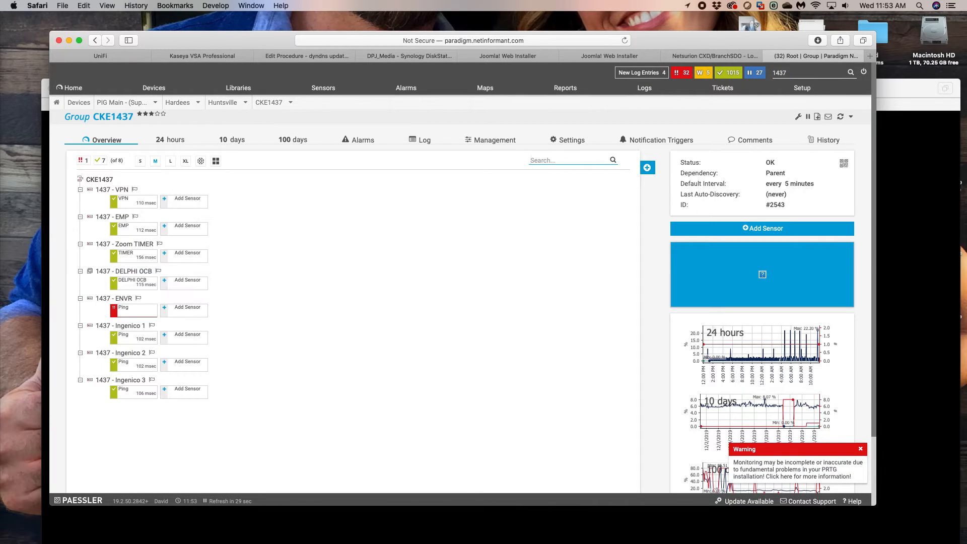
{"action": "mouse_move", "coordinate": [89, 301]}
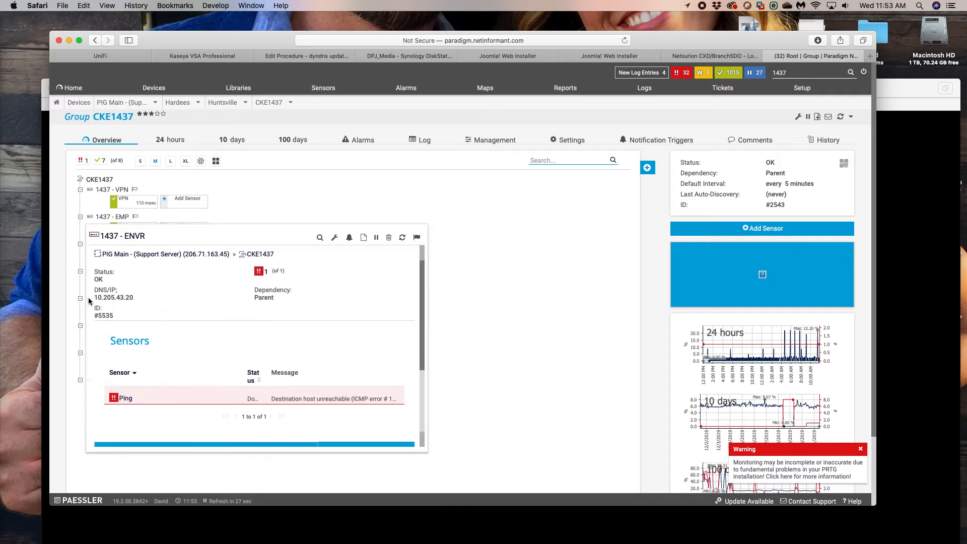
- Return to the Netsurion page and cancel the configuration editing of device HAR-016-5548
{"action": "key", "text": "super+Tab"}
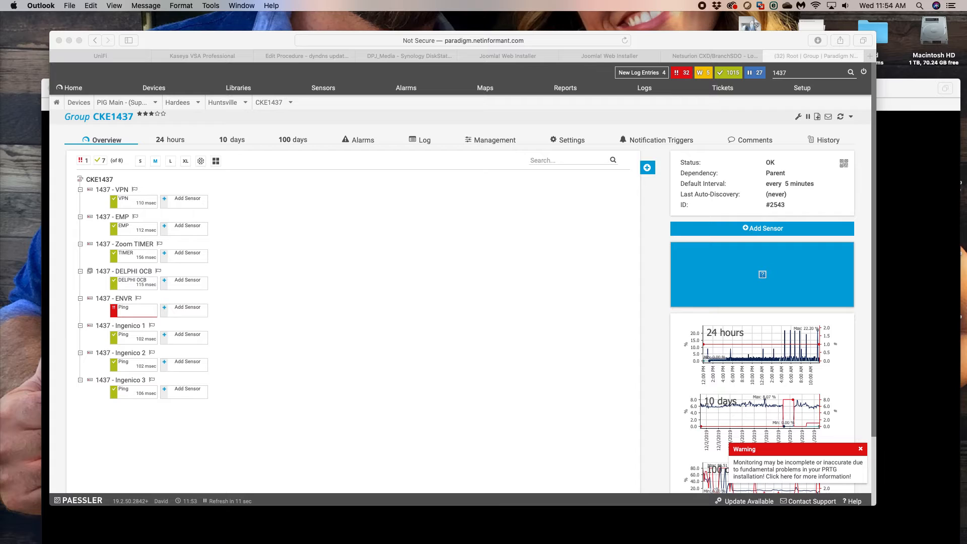
{"action": "left_click", "coordinate": [724, 57]}
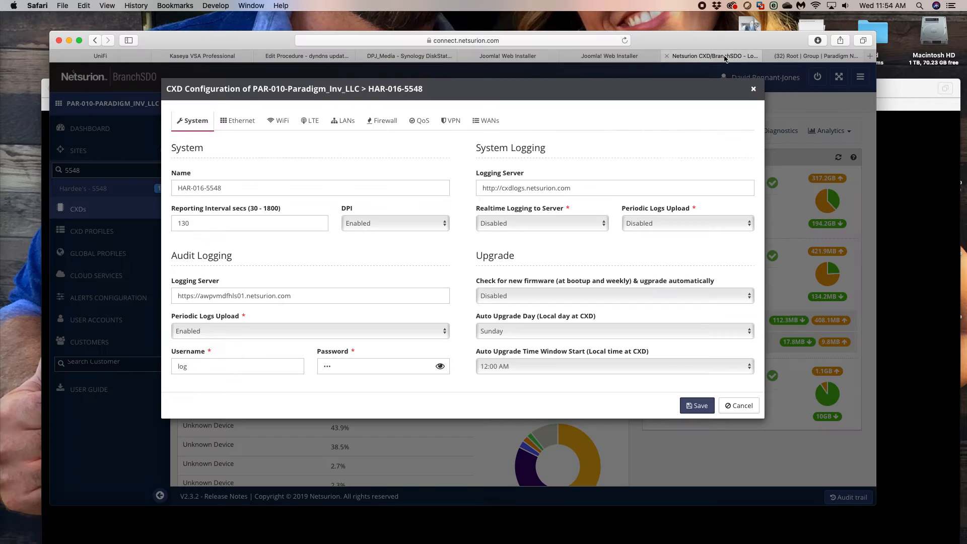
{"action": "left_click", "coordinate": [751, 409]}
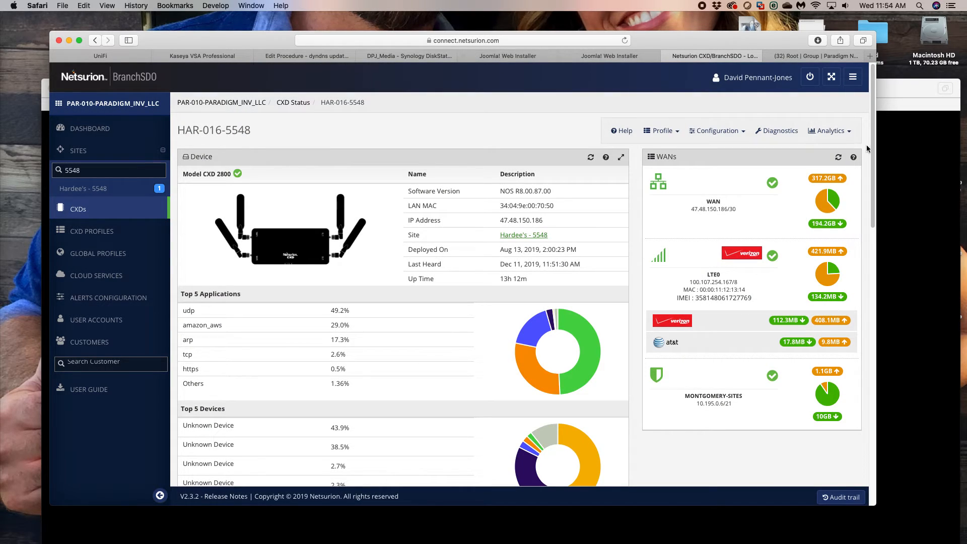
- Clear the Windows 10 virtual machine, browser and xpient_1559 remote session windows off the desktop, and bring Safari back up
{"action": "left_click", "coordinate": [888, 168]}
{"action": "left_click", "coordinate": [285, 315]}
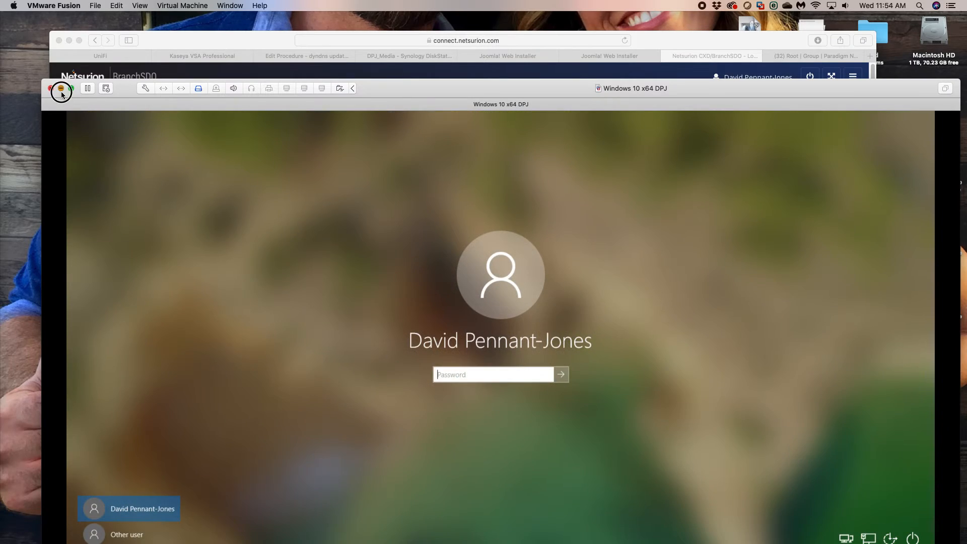
{"action": "left_click", "coordinate": [61, 89]}
{"action": "left_click", "coordinate": [67, 40]}
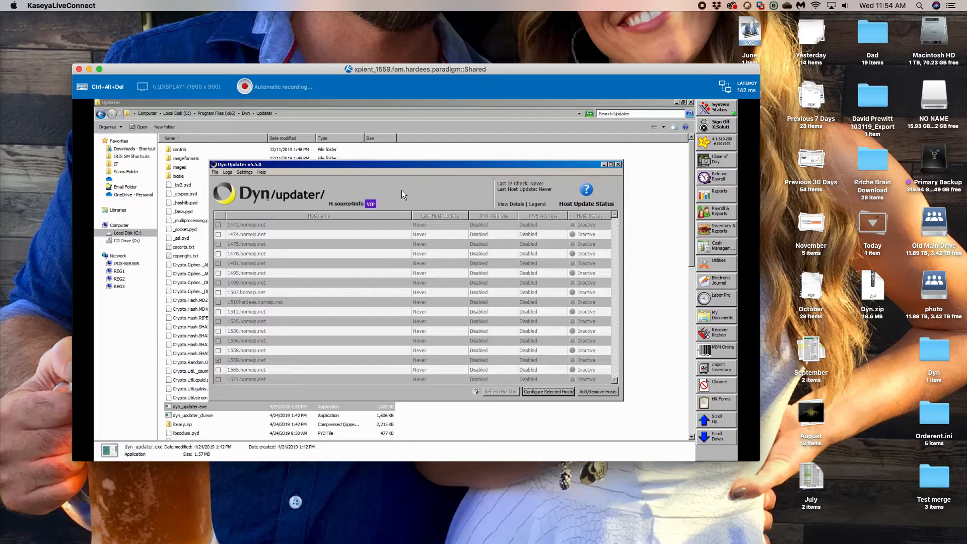
{"action": "left_click", "coordinate": [79, 69]}
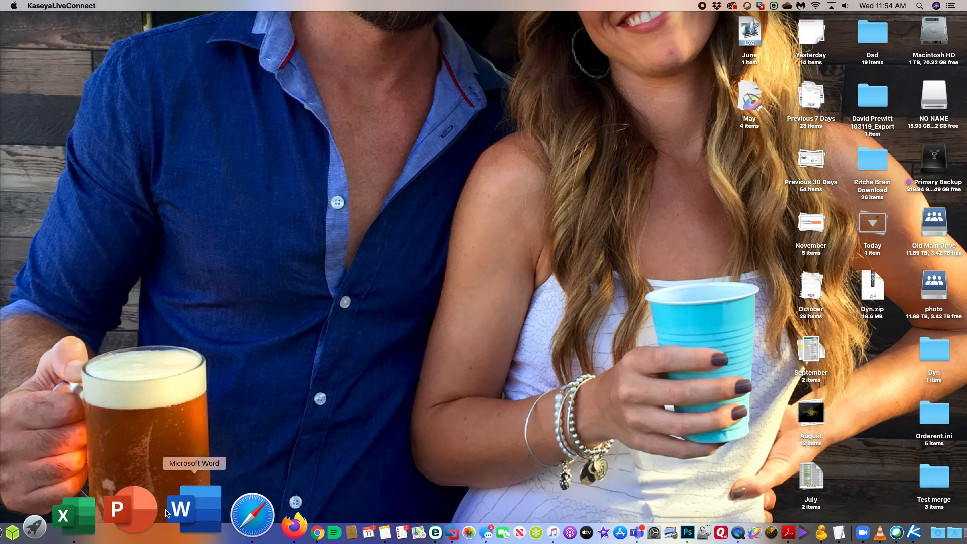
{"action": "left_click", "coordinate": [173, 510]}
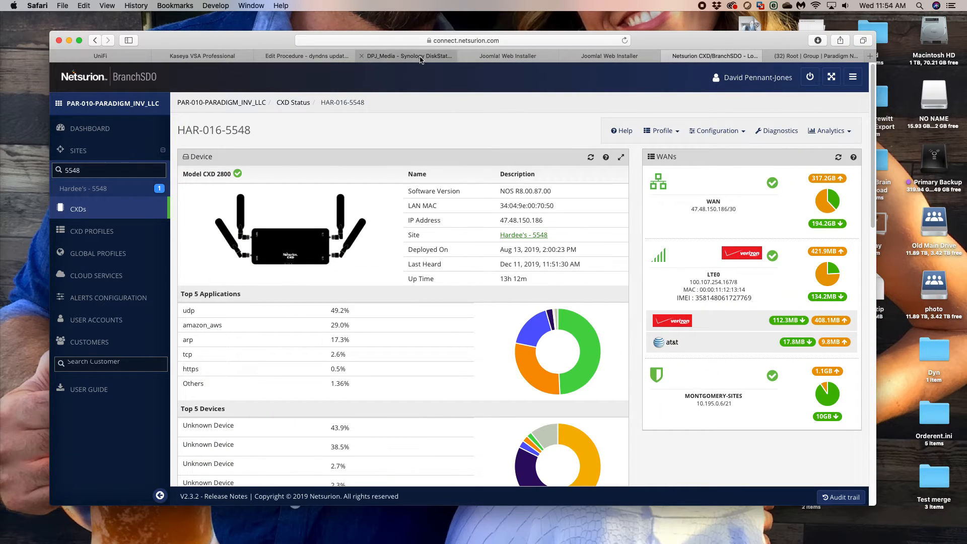
- Find xpient_1559.fam.hardees.paradigm in the Kaseya machine list and start its Live Connect remote session, allowing the app to open
{"action": "left_click", "coordinate": [206, 58]}
{"action": "scroll", "coordinate": [458, 403], "scroll_direction": "down", "scroll_amount": 15}
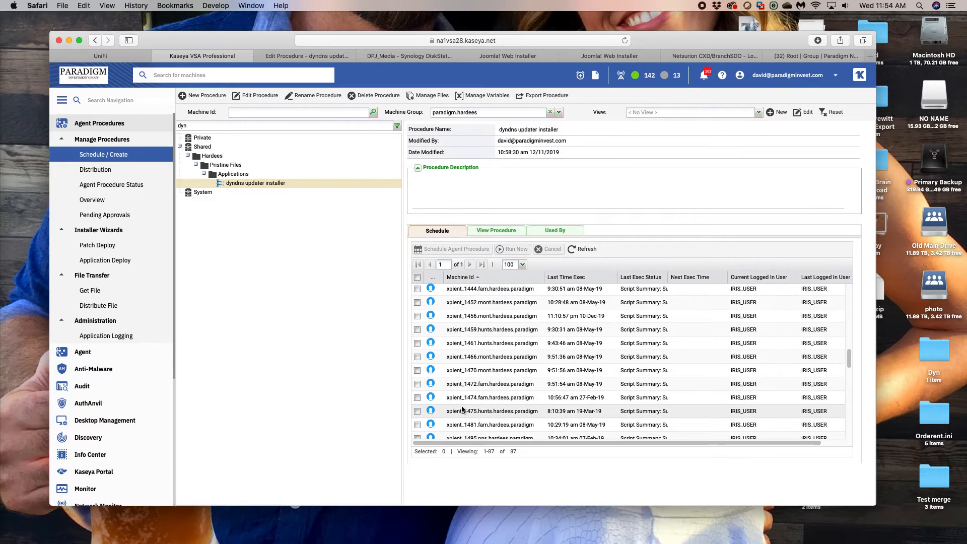
{"action": "scroll", "coordinate": [439, 347], "scroll_direction": "up", "scroll_amount": 6}
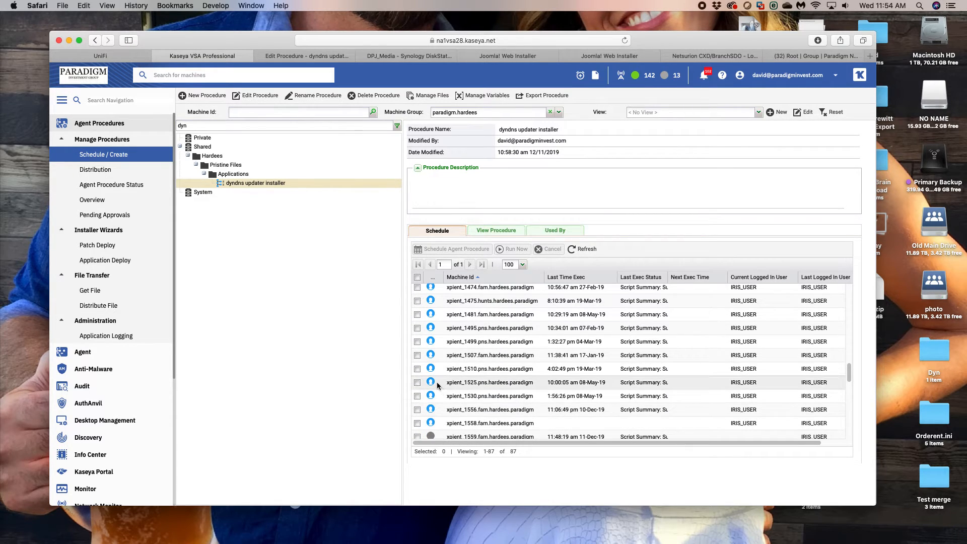
{"action": "scroll", "coordinate": [503, 415], "scroll_direction": "down", "scroll_amount": 1}
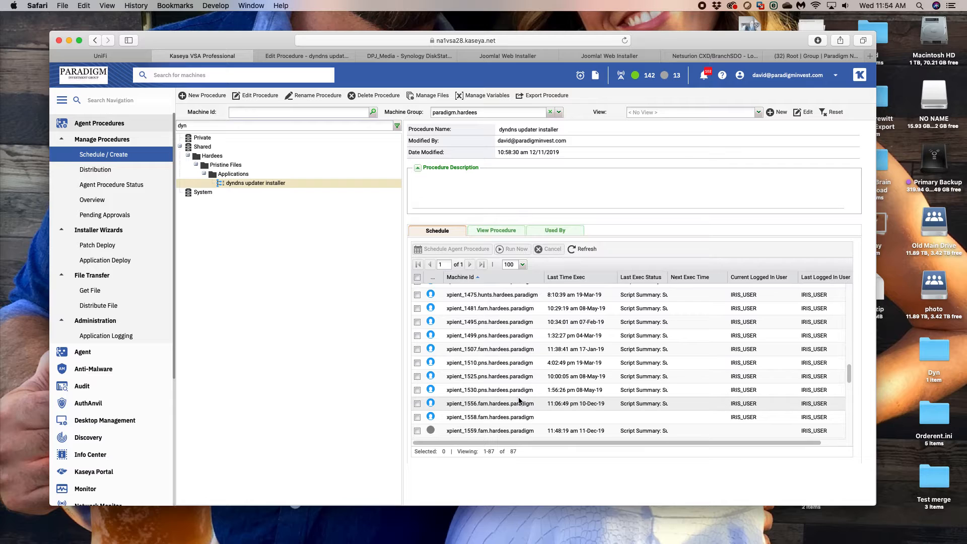
{"action": "scroll", "coordinate": [516, 404], "scroll_direction": "down", "scroll_amount": 4}
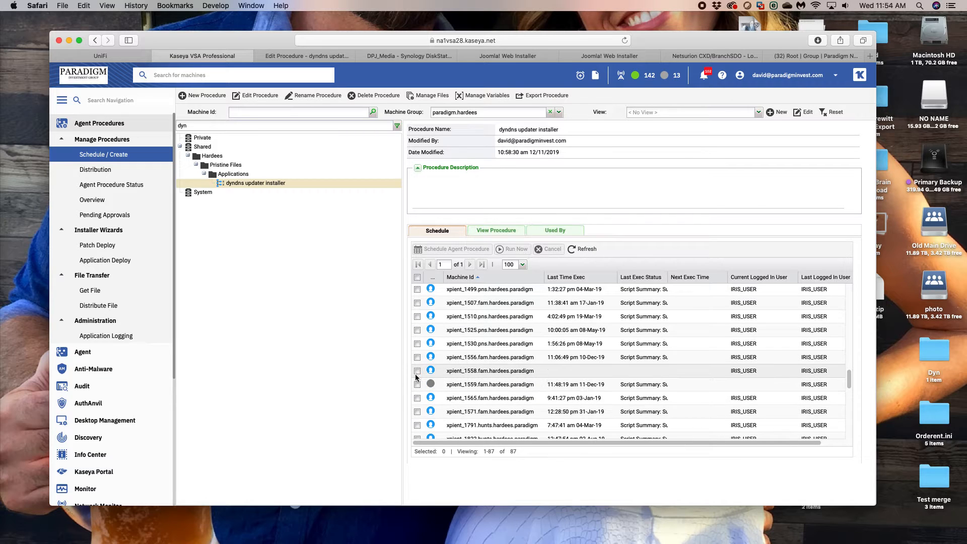
{"action": "left_click", "coordinate": [434, 389]}
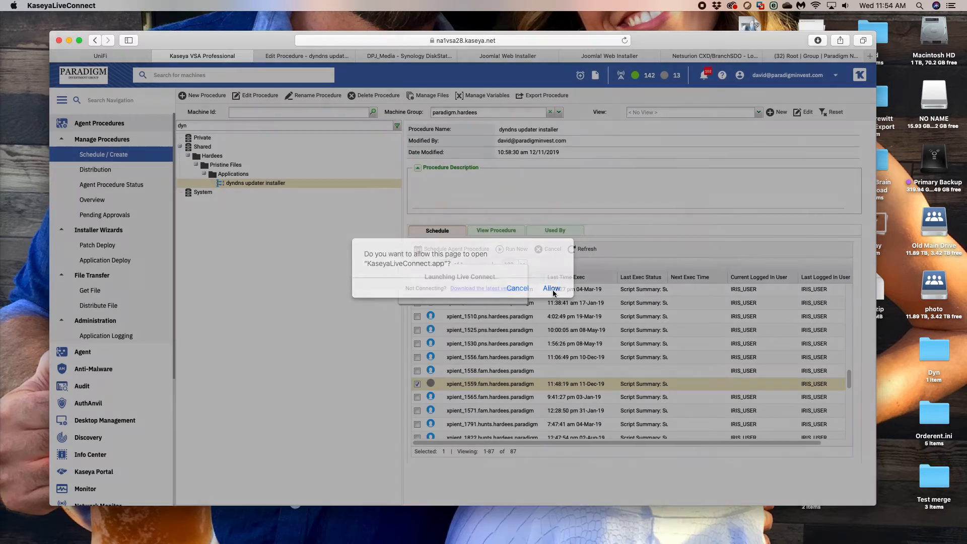
{"action": "left_click", "coordinate": [552, 291]}
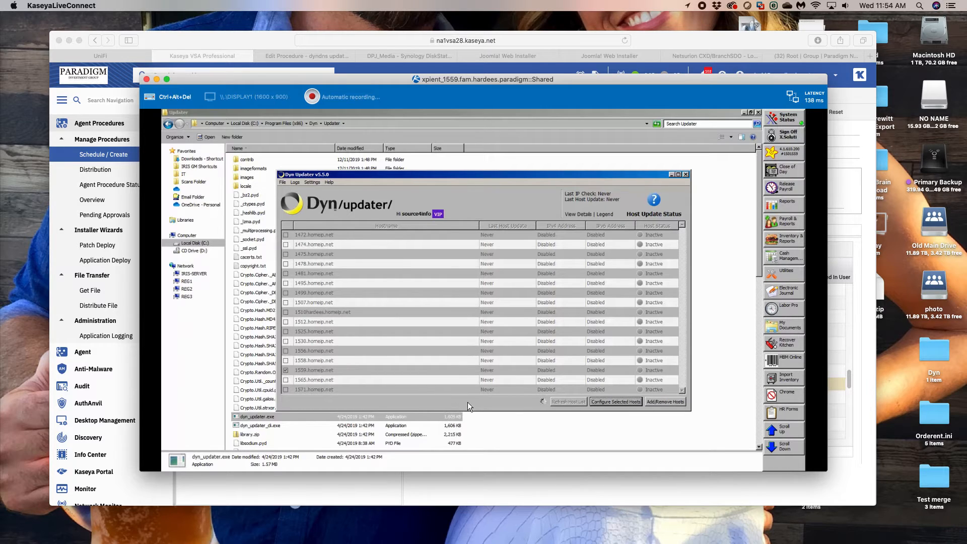
- Configure the selected host 1559.homeip.net with IPv4 set to Automatic and IPv6 Disabled
{"action": "left_click", "coordinate": [632, 403]}
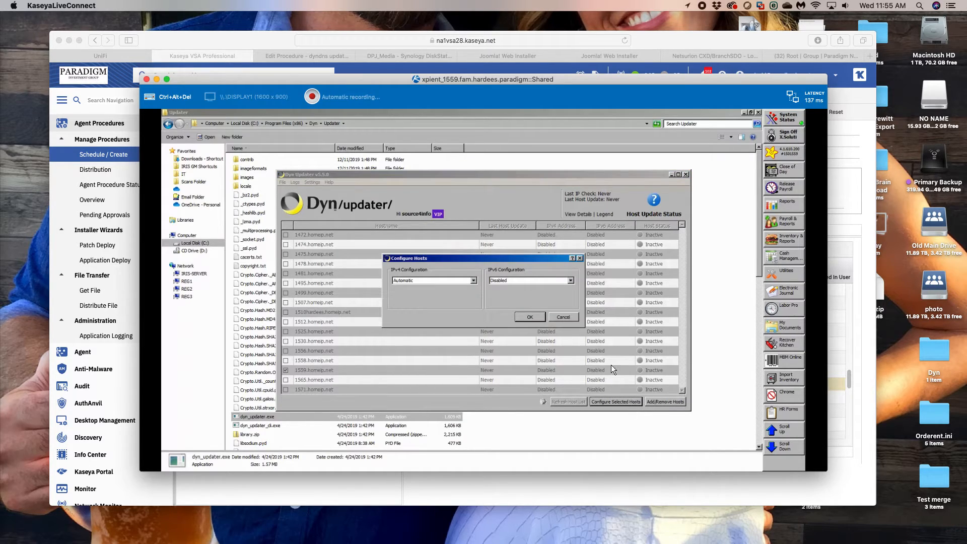
{"action": "left_click", "coordinate": [537, 319]}
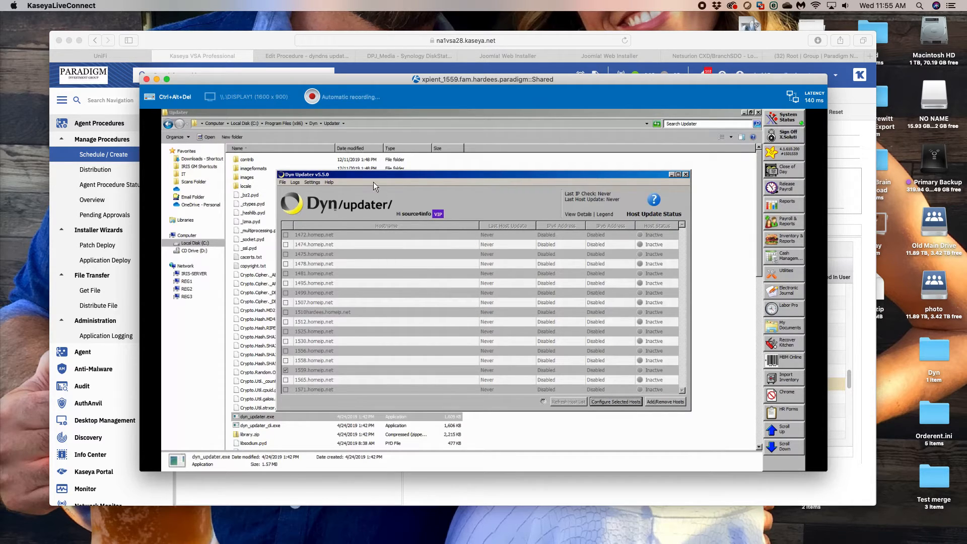
{"action": "left_click", "coordinate": [283, 182]}
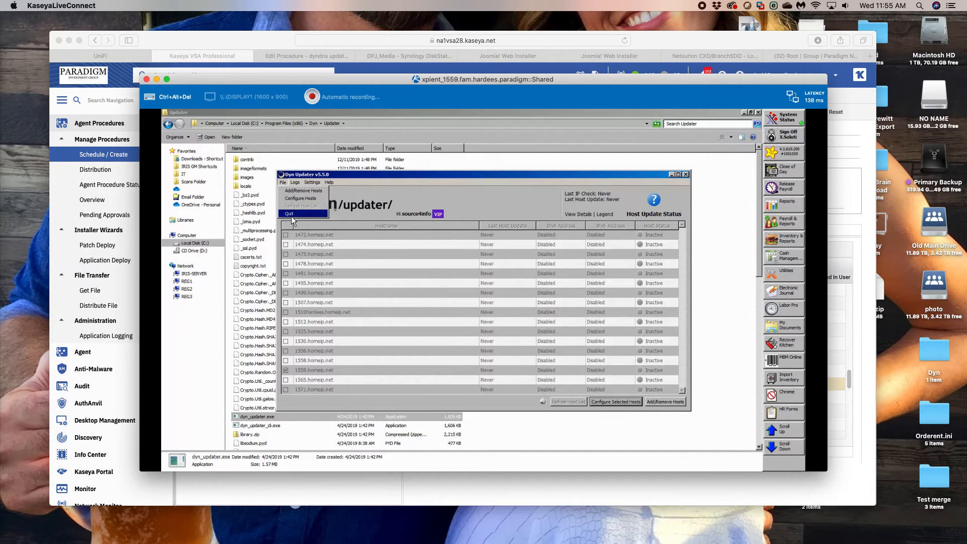
{"action": "left_click", "coordinate": [291, 214]}
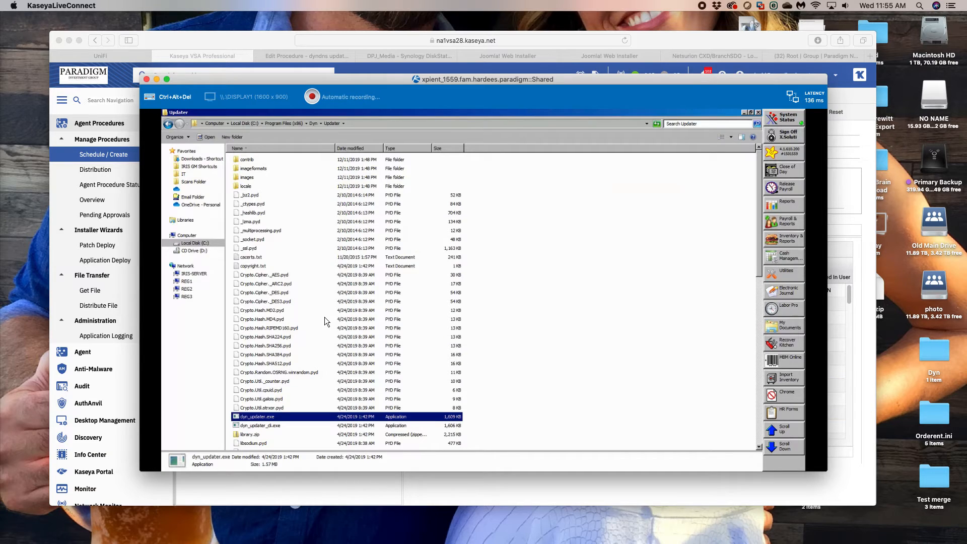
{"action": "left_click", "coordinate": [238, 418]}
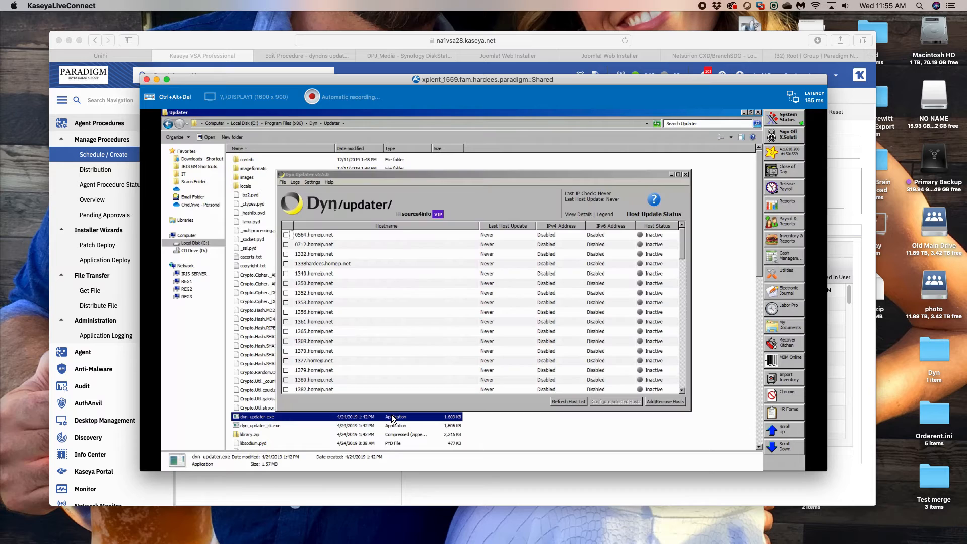
{"action": "left_click_drag", "start_coordinate": [683, 252], "coordinate": [685, 352]}
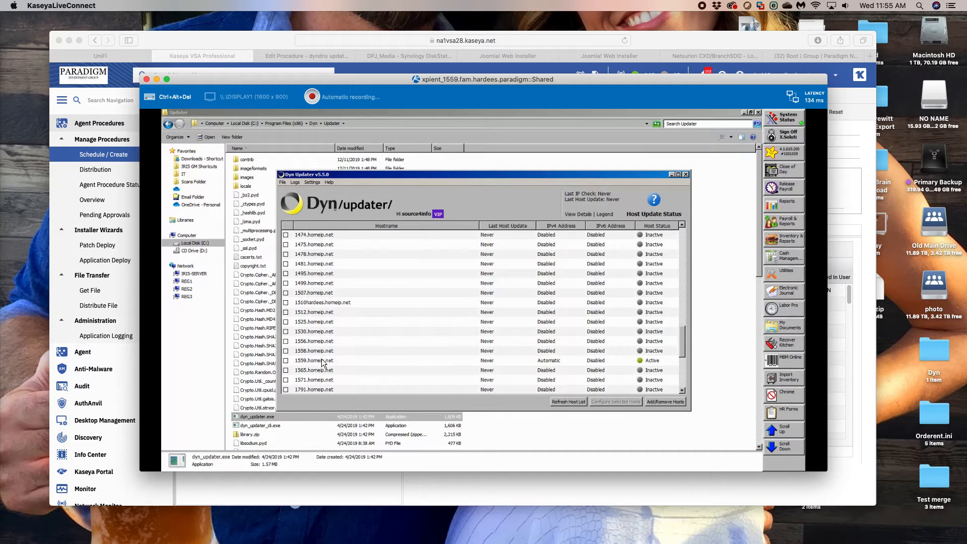
{"action": "left_click", "coordinate": [285, 361]}
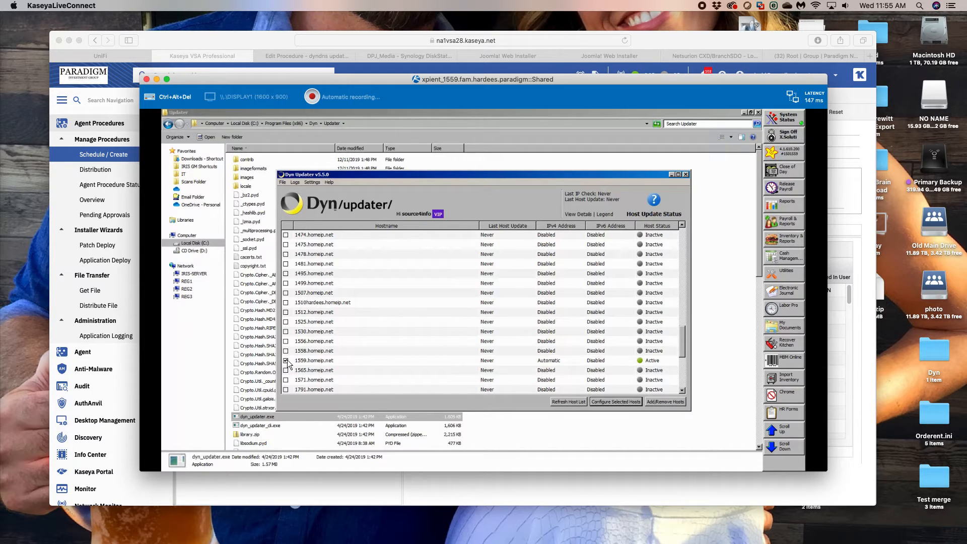
- Open the Dyn Updater's log details and examine the most recent entries for nameserver, API request and checkipv6.dyndns.org connection problems
{"action": "left_click", "coordinate": [306, 190]}
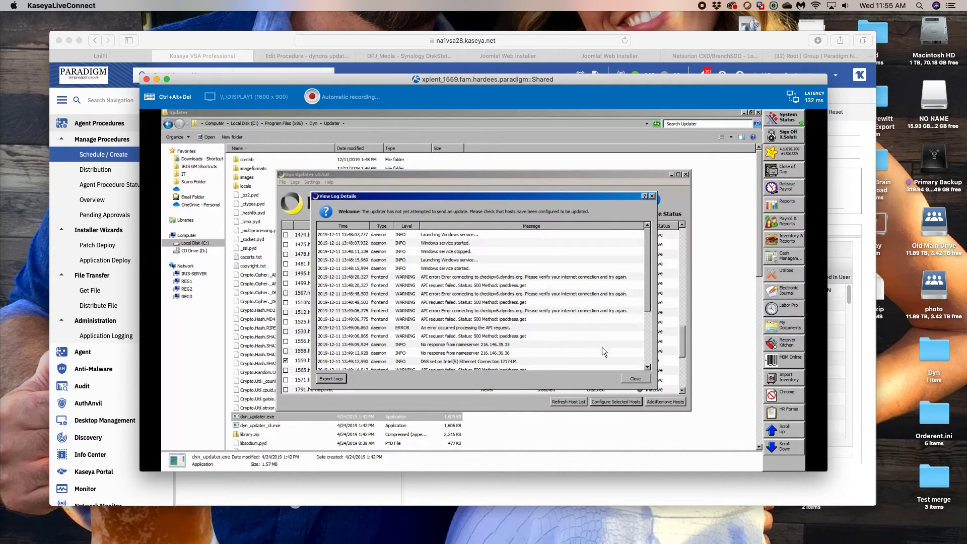
{"action": "left_click", "coordinate": [646, 312]}
{"action": "left_click_drag", "start_coordinate": [645, 311], "coordinate": [647, 357]}
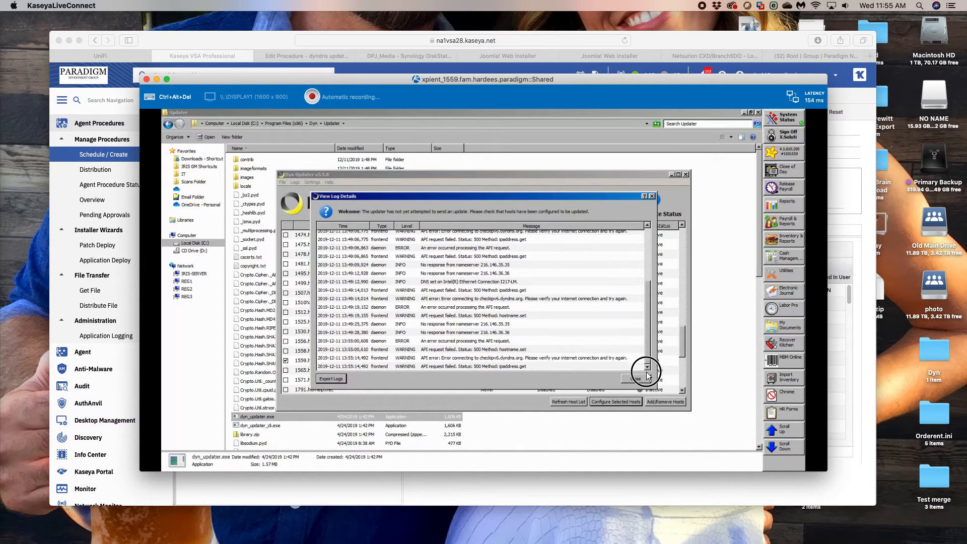
{"action": "left_click", "coordinate": [486, 358]}
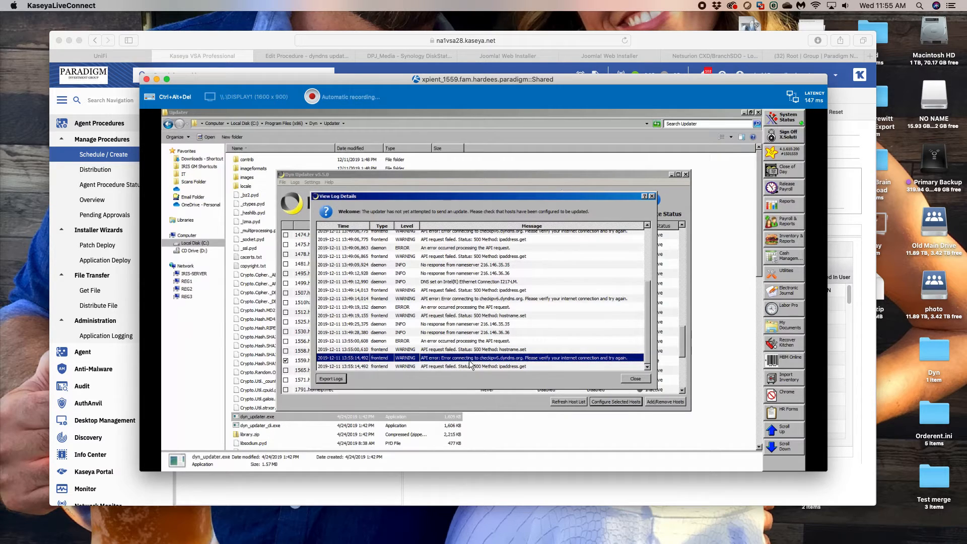
{"action": "left_click", "coordinate": [491, 367]}
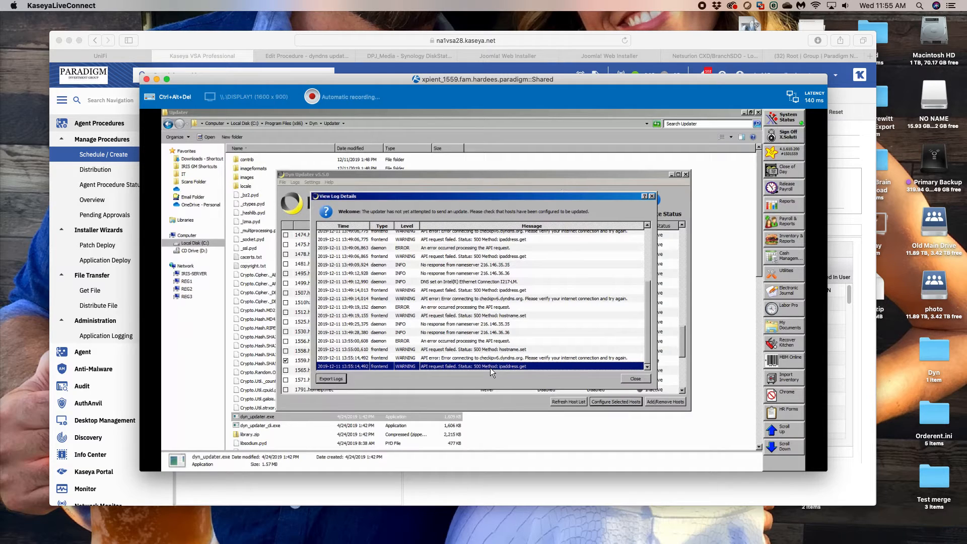
{"action": "left_click", "coordinate": [346, 332]}
{"action": "left_click", "coordinate": [356, 341]}
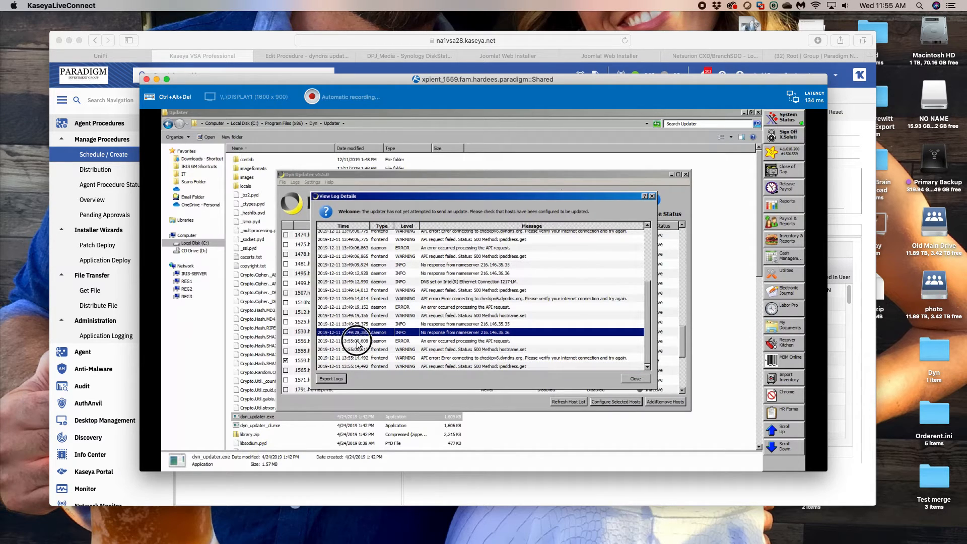
{"action": "left_click", "coordinate": [360, 350]}
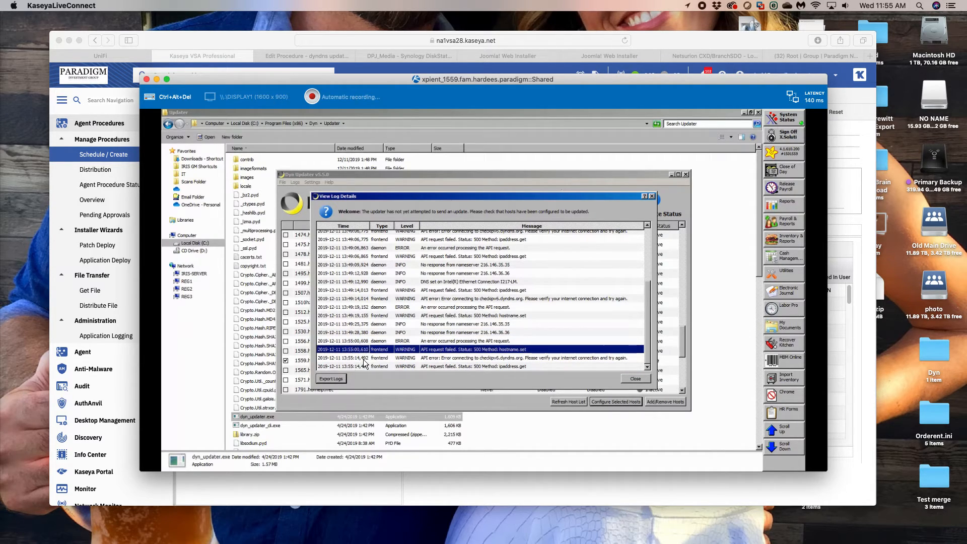
{"action": "left_click", "coordinate": [364, 359]}
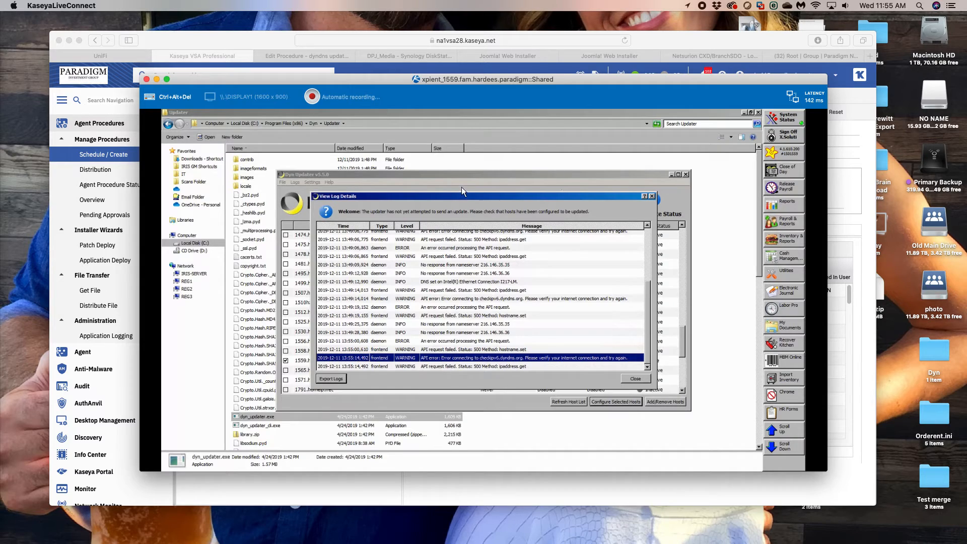
{"action": "left_click", "coordinate": [509, 364]}
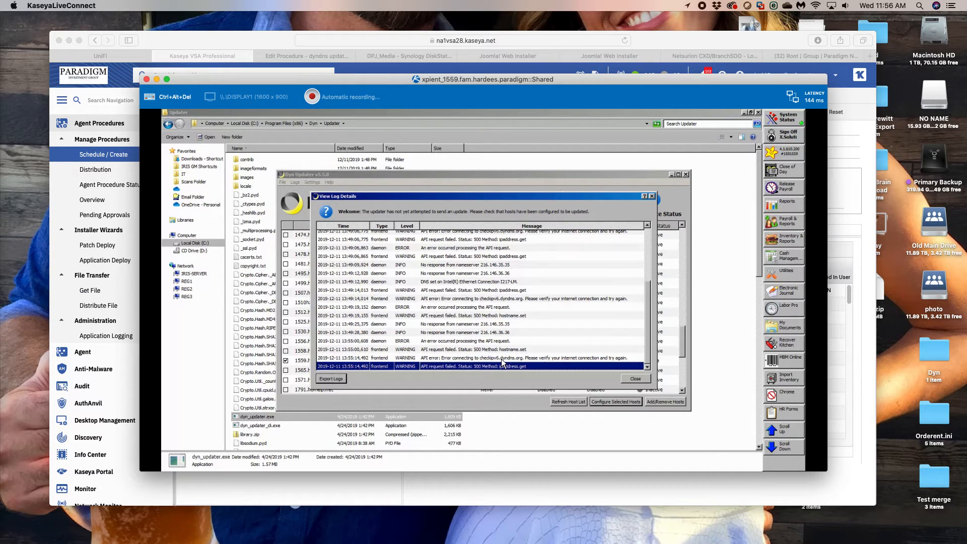
{"action": "left_click", "coordinate": [502, 359]}
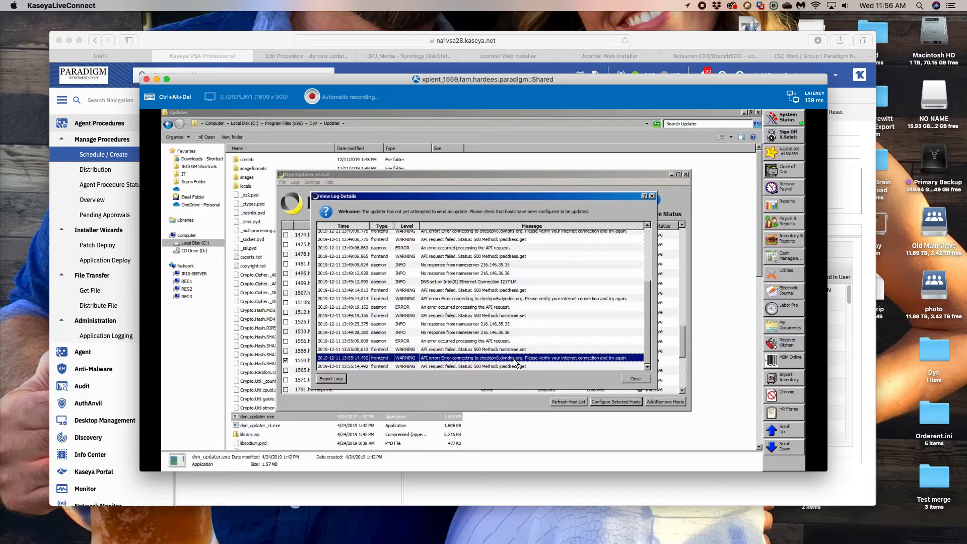
{"action": "right_click", "coordinate": [516, 356]}
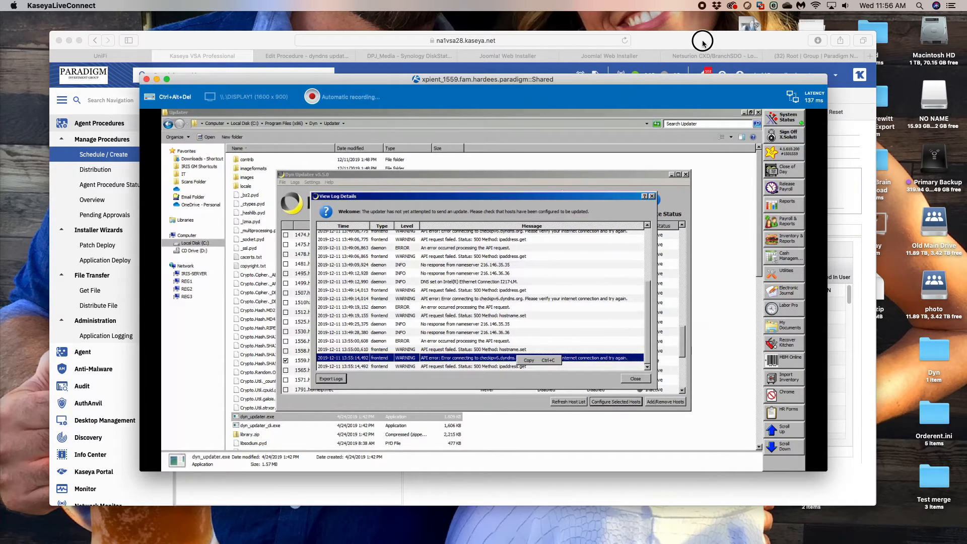
- Switch to the Netsurion portal and open the paradigm_trust_wl_access traffic profile in Global Profiles for editing
{"action": "left_click", "coordinate": [723, 66]}
{"action": "left_click", "coordinate": [720, 57]}
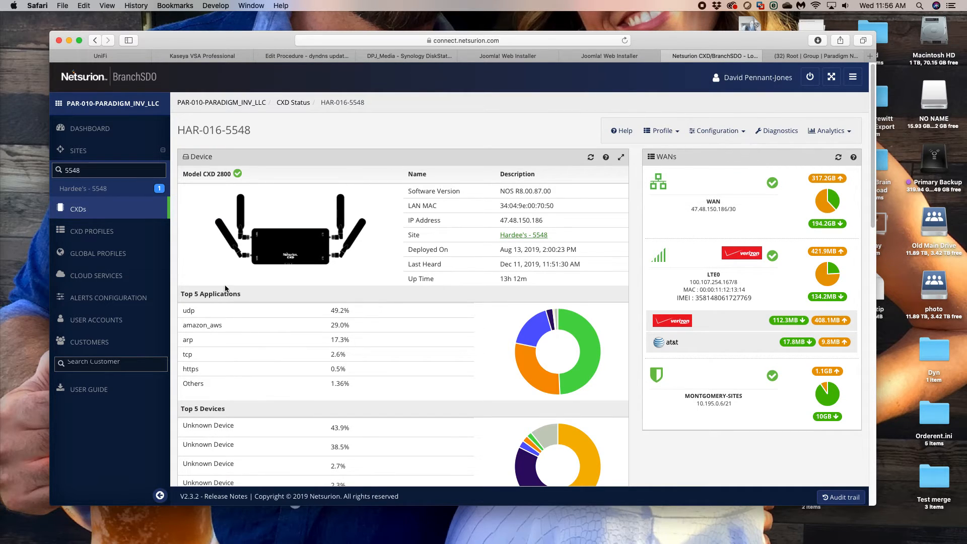
{"action": "left_click", "coordinate": [91, 254]}
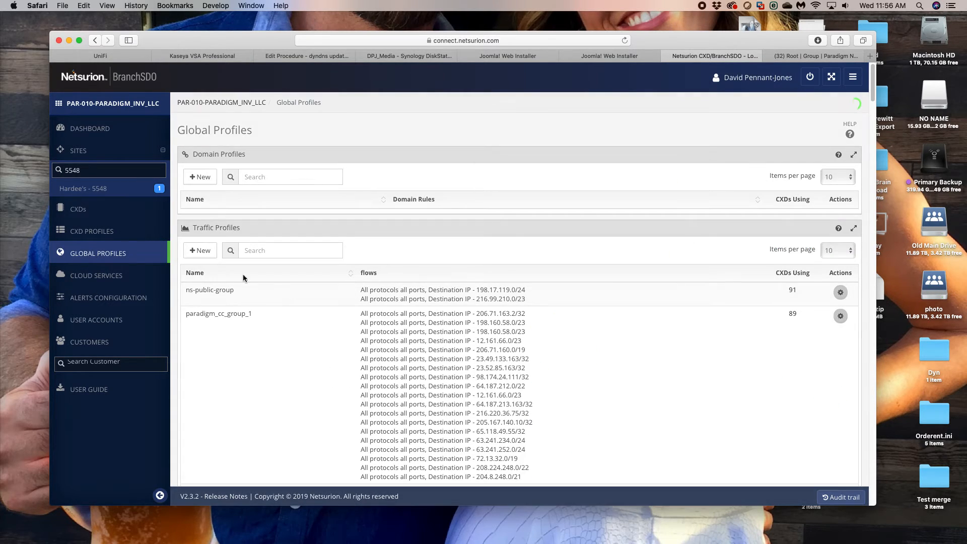
{"action": "scroll", "coordinate": [423, 390], "scroll_direction": "down", "scroll_amount": 15}
{"action": "scroll", "coordinate": [427, 390], "scroll_direction": "down", "scroll_amount": 10}
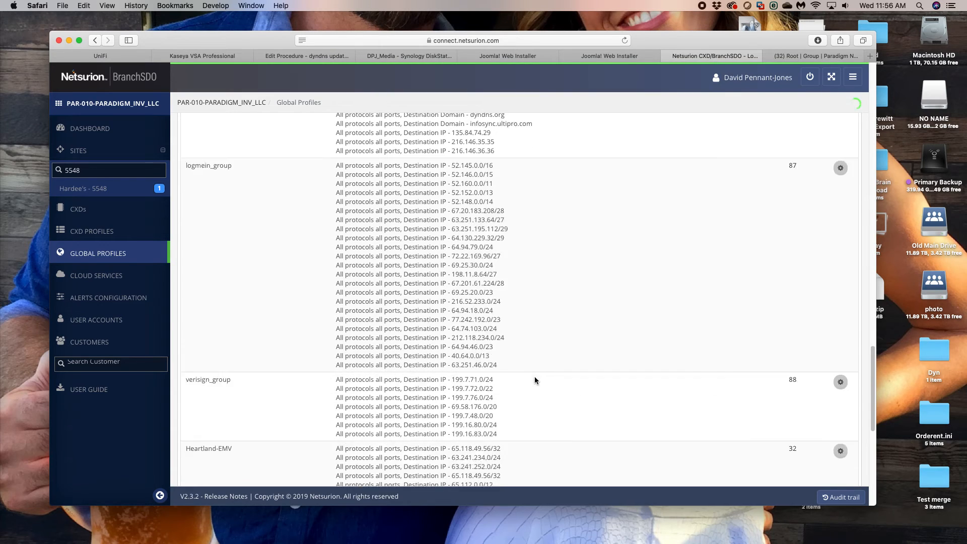
{"action": "scroll", "coordinate": [568, 334], "scroll_direction": "up", "scroll_amount": 10}
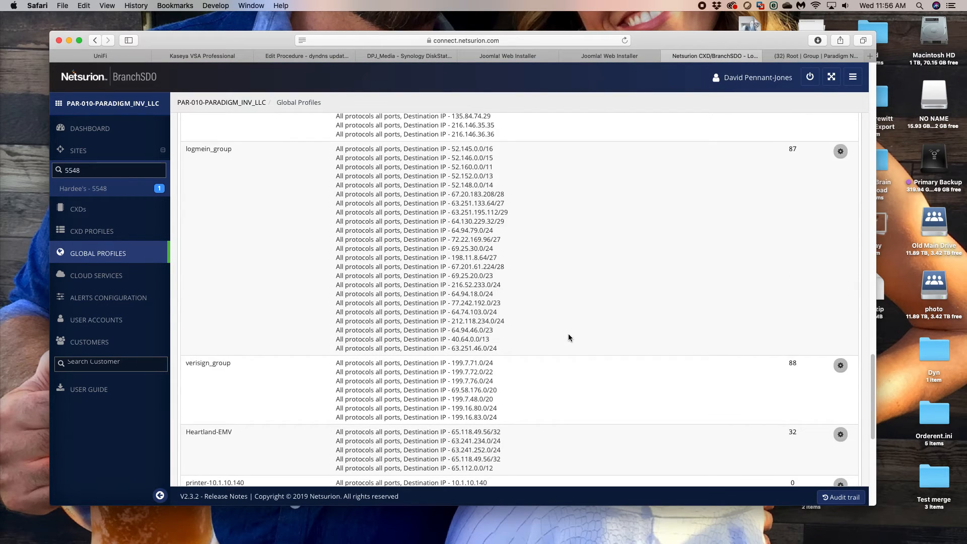
{"action": "scroll", "coordinate": [590, 319], "scroll_direction": "up", "scroll_amount": 10}
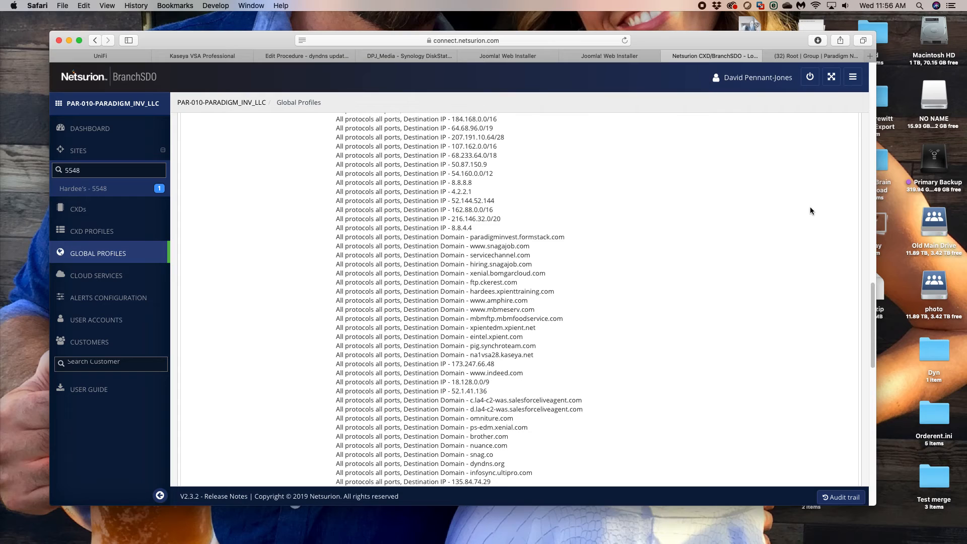
{"action": "scroll", "coordinate": [821, 168], "scroll_direction": "up", "scroll_amount": 3}
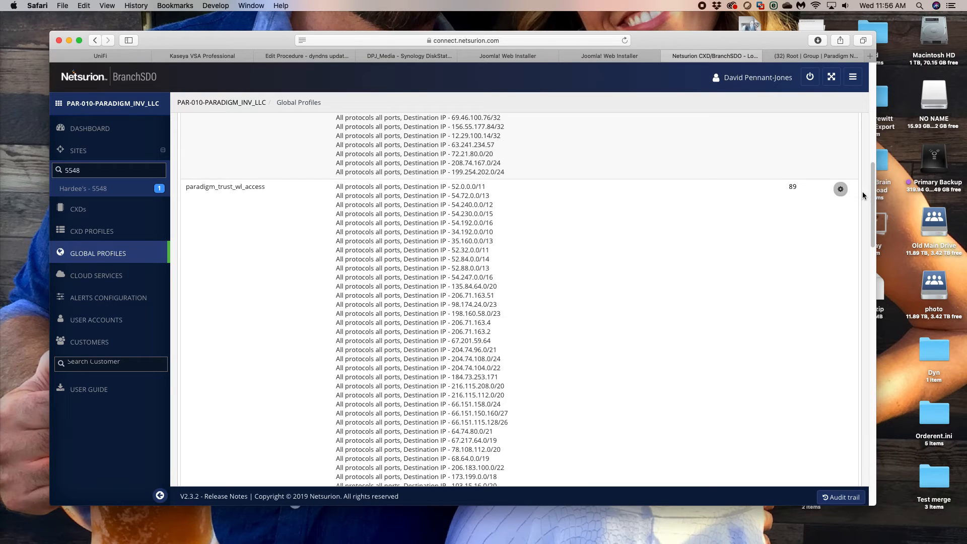
{"action": "left_click", "coordinate": [840, 189]}
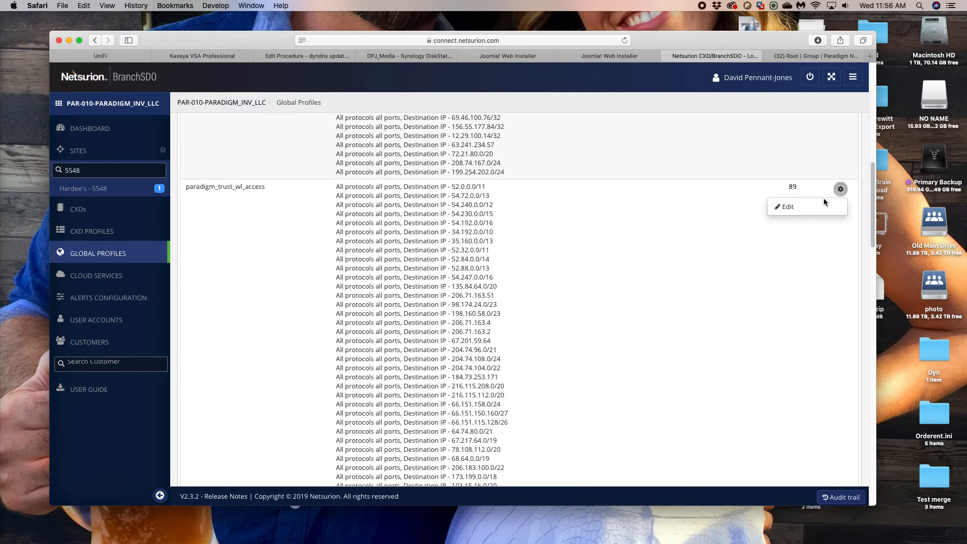
{"action": "left_click", "coordinate": [788, 207]}
- Check the profile's existing dyndns.org rule and add a Destination rule for the domain checkipv6.dyndns.org
{"action": "scroll", "coordinate": [544, 320], "scroll_direction": "down", "scroll_amount": 10}
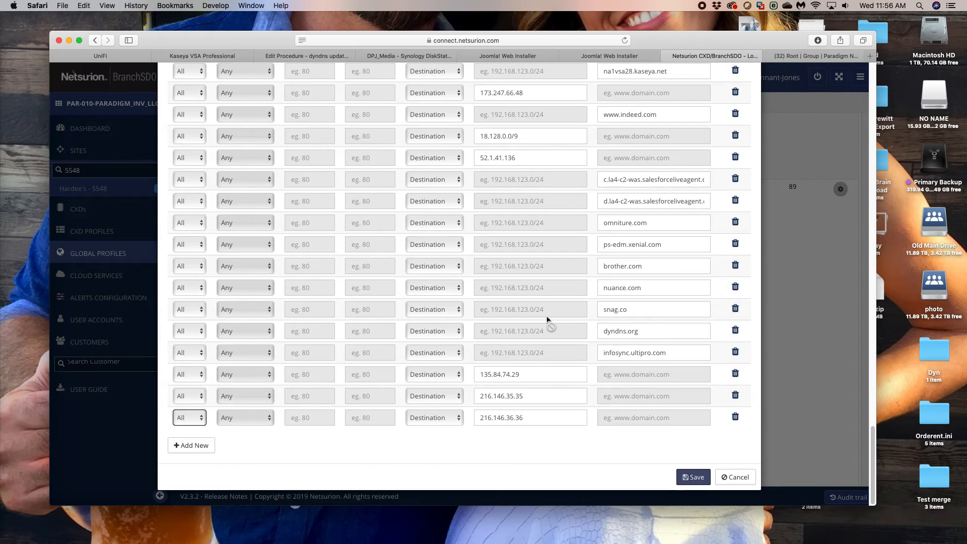
{"action": "double_click", "coordinate": [614, 328]}
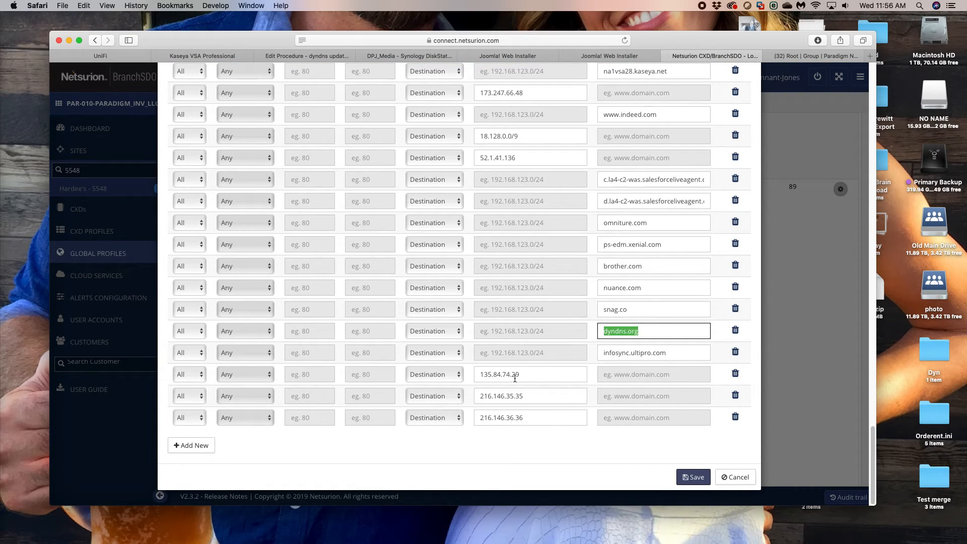
{"action": "left_click", "coordinate": [600, 332]}
{"action": "scroll", "coordinate": [624, 245], "scroll_direction": "up", "scroll_amount": 10}
{"action": "scroll", "coordinate": [624, 245], "scroll_direction": "up", "scroll_amount": 10}
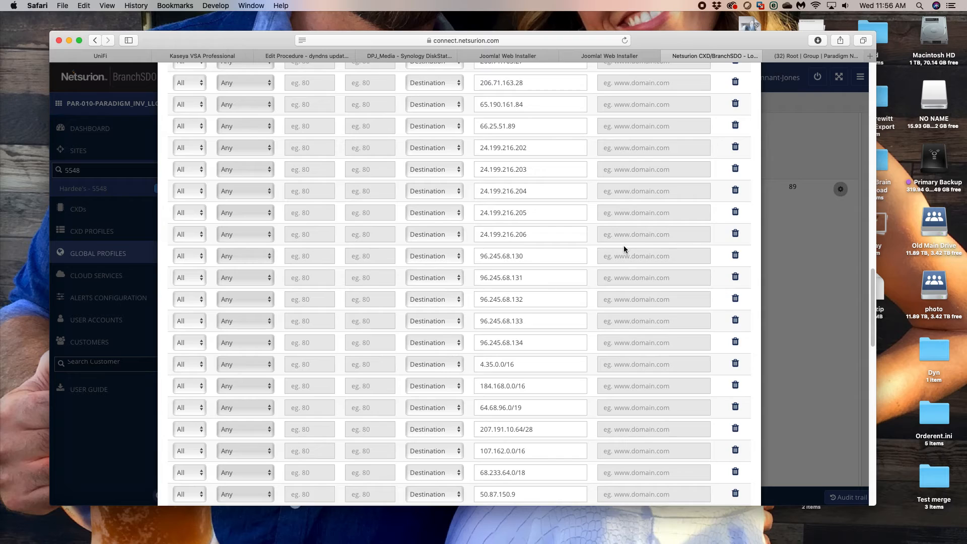
{"action": "scroll", "coordinate": [625, 249], "scroll_direction": "down", "scroll_amount": 20}
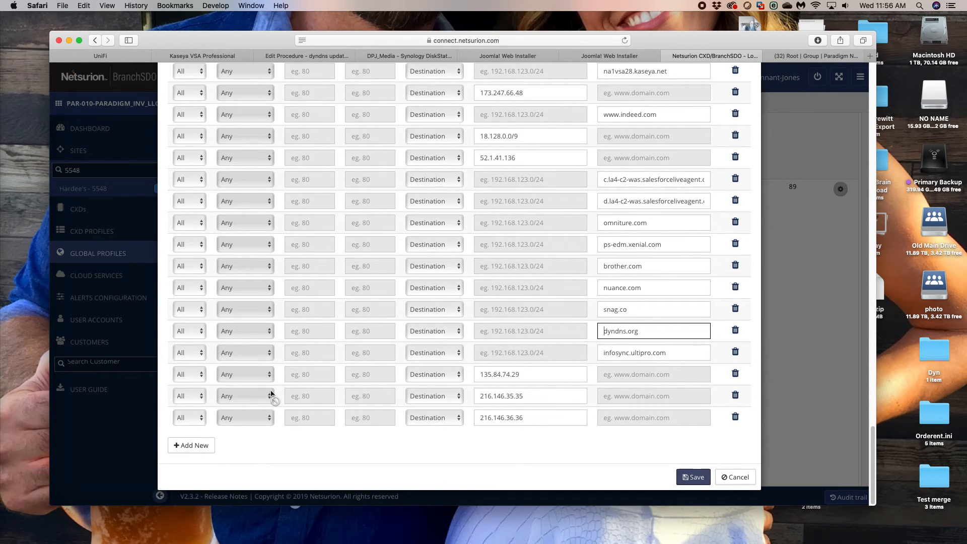
{"action": "left_click", "coordinate": [204, 447]}
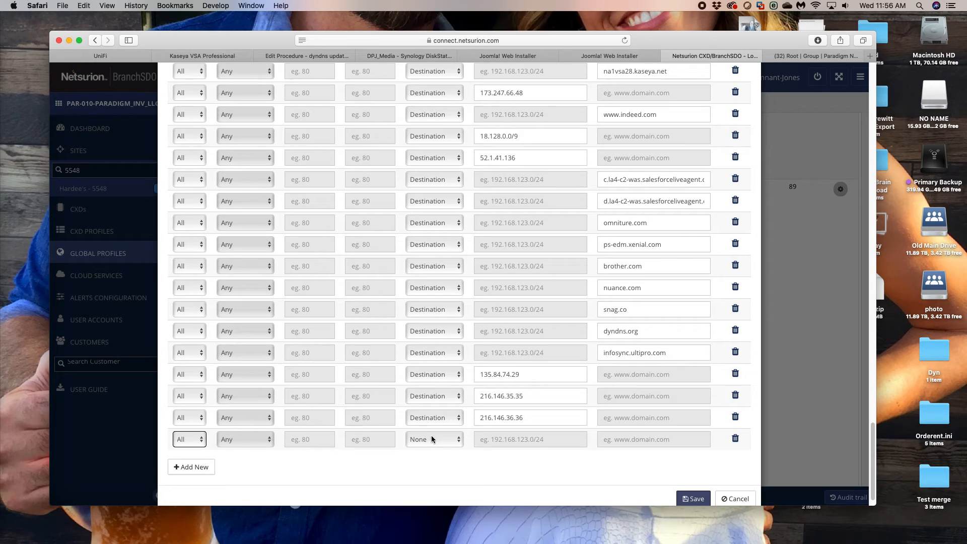
{"action": "left_click", "coordinate": [433, 438]}
{"action": "left_click", "coordinate": [439, 450]}
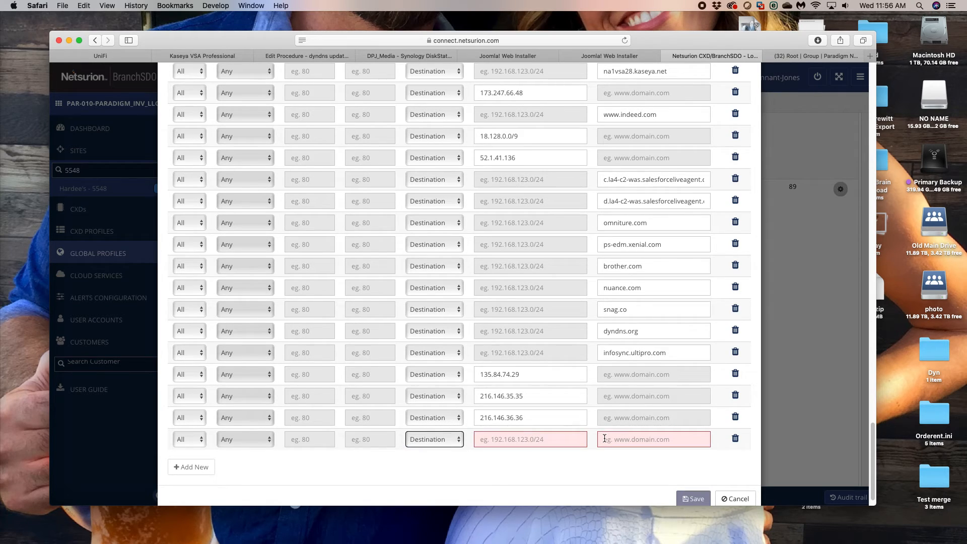
{"action": "left_click", "coordinate": [430, 437]}
{"action": "left_click", "coordinate": [652, 442]}
{"action": "left_click", "coordinate": [651, 442]}
{"action": "type", "text": "che"}
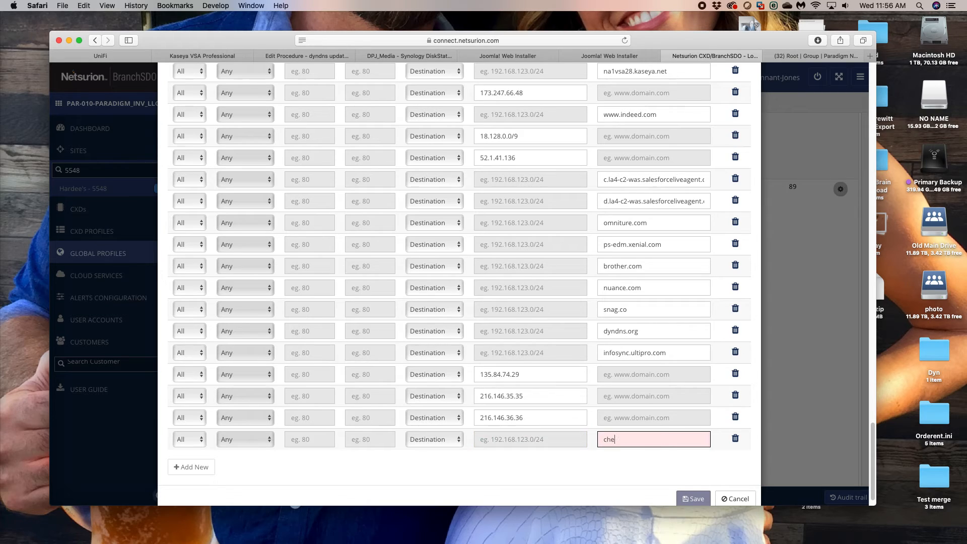
{"action": "type", "text": "ckipv6.dyndns.org"}
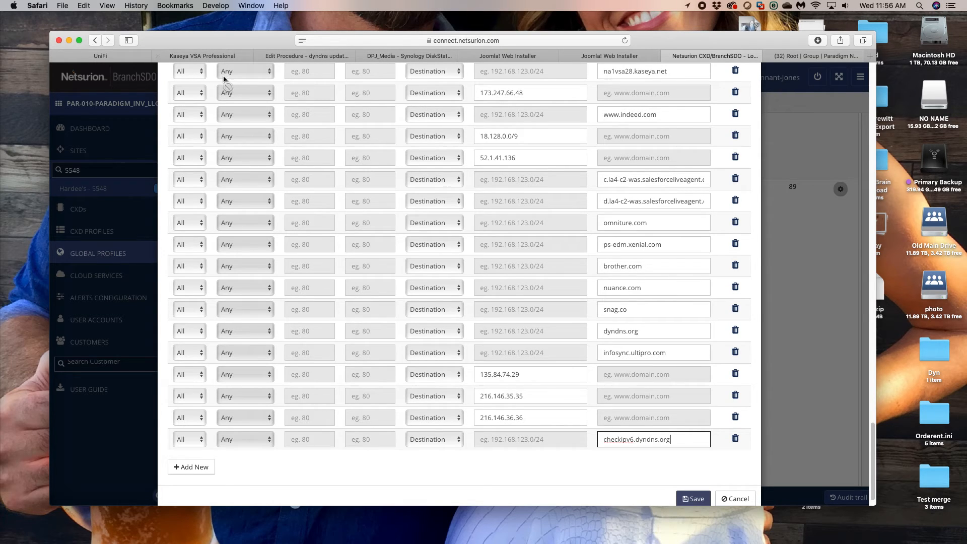
- Recheck the newest Dyn Updater log entries in the remote session, save the traffic profile and accept the reboot of affected CXDs
{"action": "key", "text": "super+Tab"}
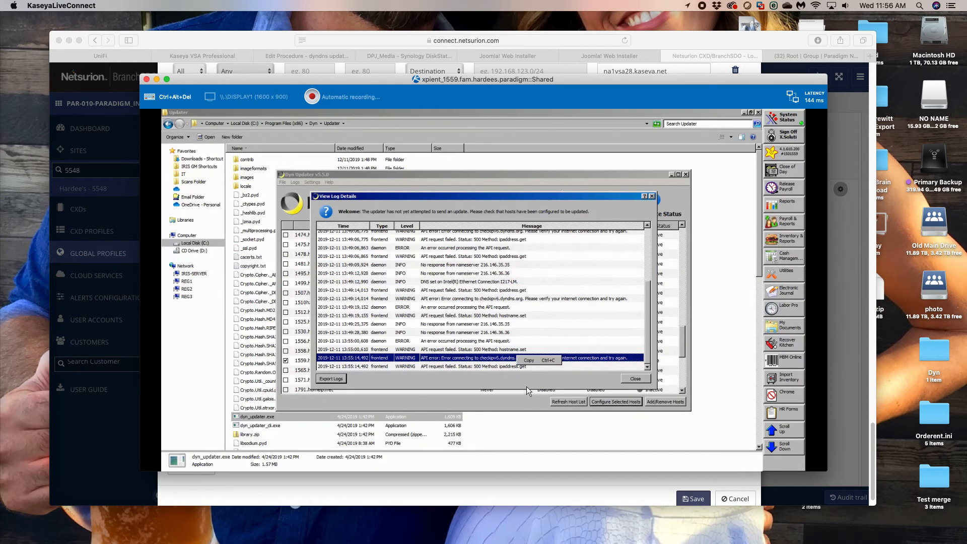
{"action": "left_click", "coordinate": [497, 365]}
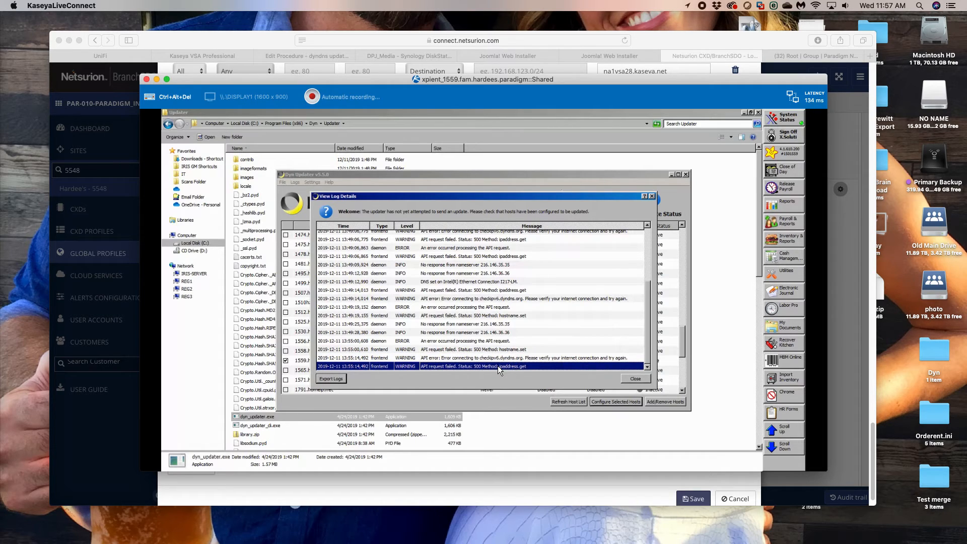
{"action": "left_click", "coordinate": [684, 41]}
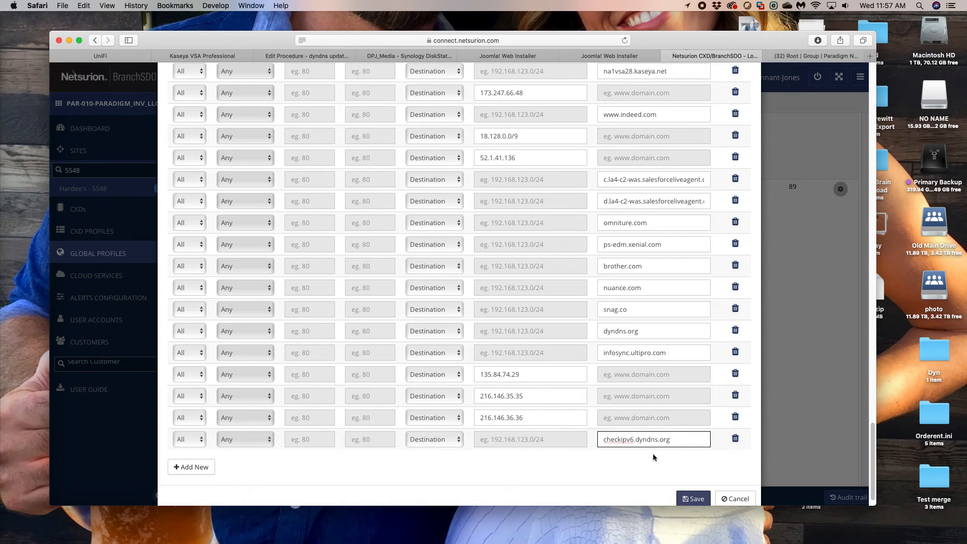
{"action": "left_click", "coordinate": [705, 498]}
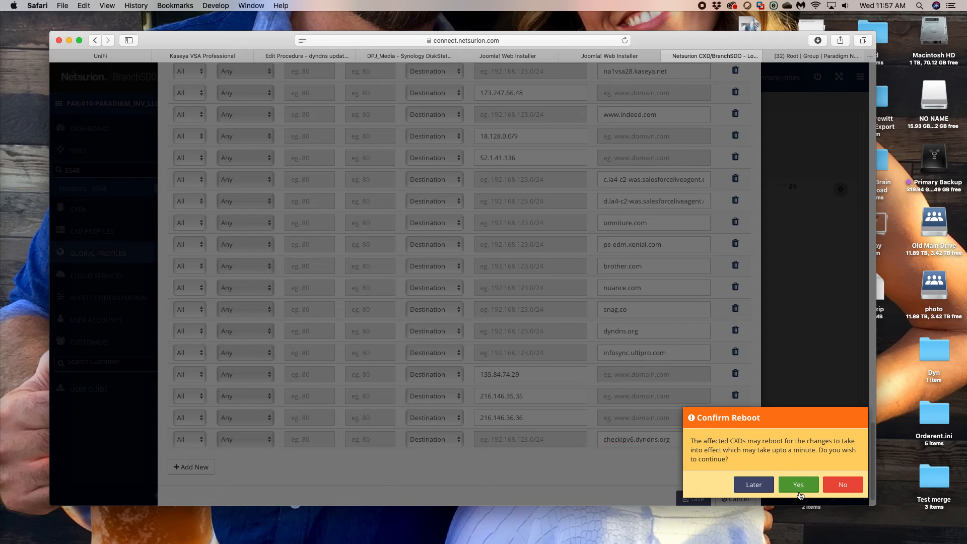
{"action": "left_click", "coordinate": [800, 484]}
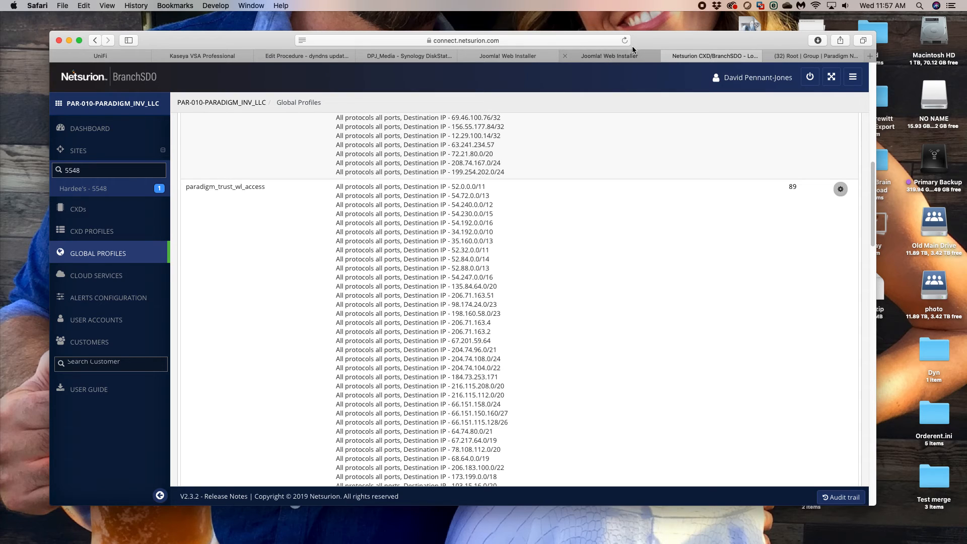
- Review the saved paradigm_trust_wl_access rules for destination IPs 216.146.35.35 and 216.146.36.36
{"action": "scroll", "coordinate": [530, 296], "scroll_direction": "down", "scroll_amount": 10}
{"action": "left_click_drag", "start_coordinate": [504, 442], "coordinate": [333, 433]}
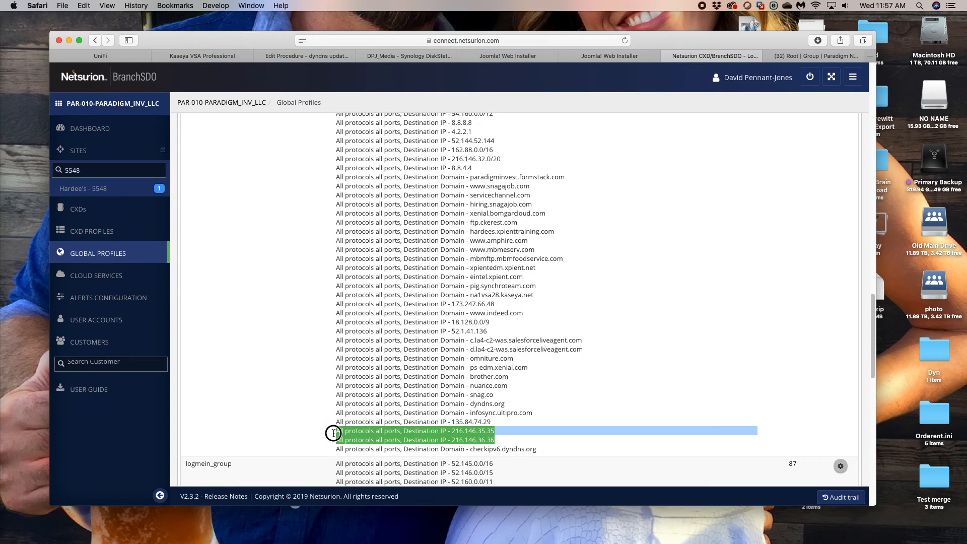
{"action": "scroll", "coordinate": [446, 345], "scroll_direction": "down", "scroll_amount": 3}
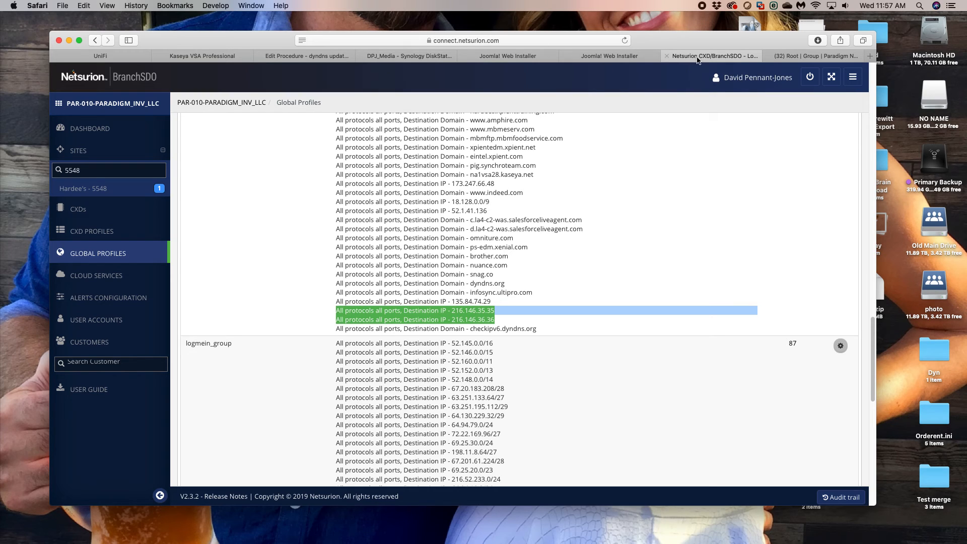
- Sort the dyndns updater installer's machine list in Kaseya by Last Time Exec, newest first, and look through its execution times
{"action": "left_click", "coordinate": [225, 55]}
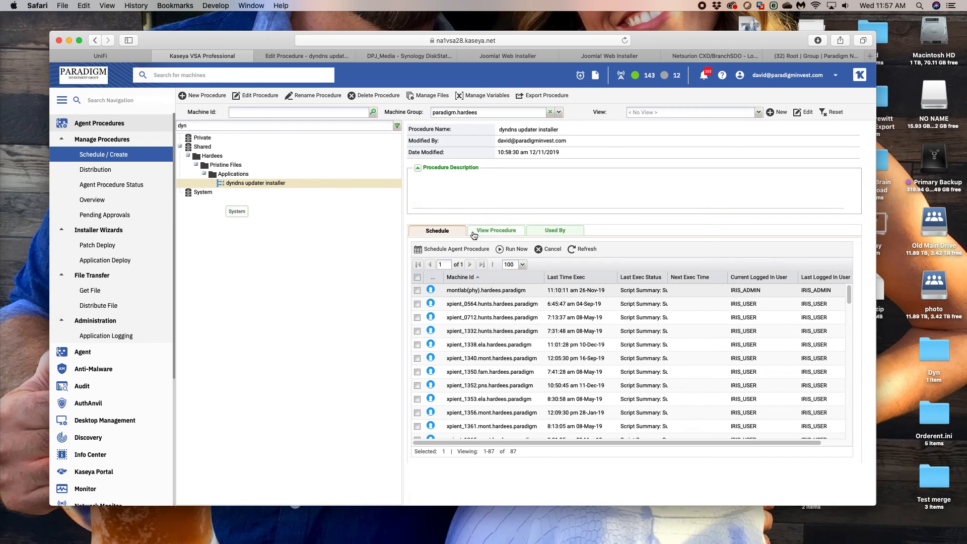
{"action": "left_click", "coordinate": [579, 278]}
{"action": "left_click", "coordinate": [581, 278]}
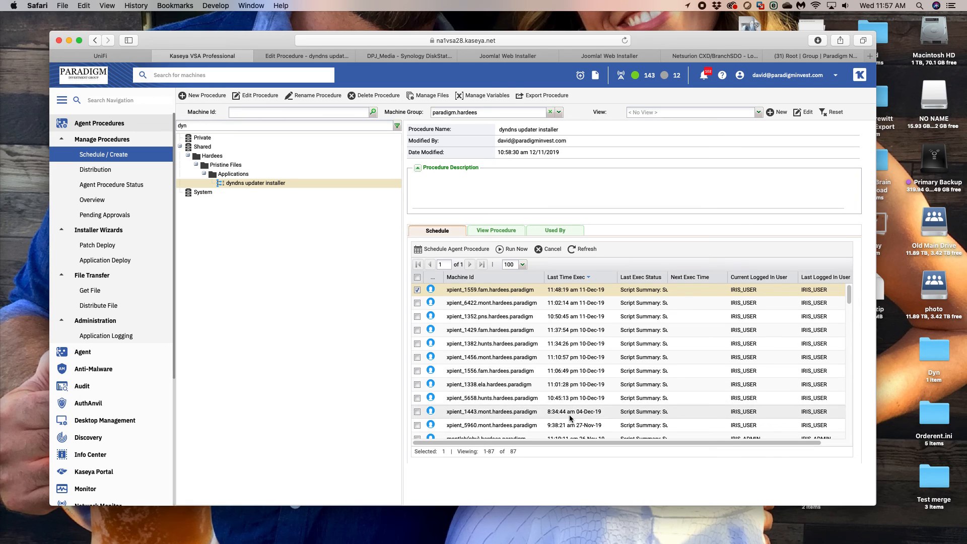
{"action": "scroll", "coordinate": [571, 418], "scroll_direction": "down", "scroll_amount": 5}
{"action": "scroll", "coordinate": [571, 418], "scroll_direction": "down", "scroll_amount": 10}
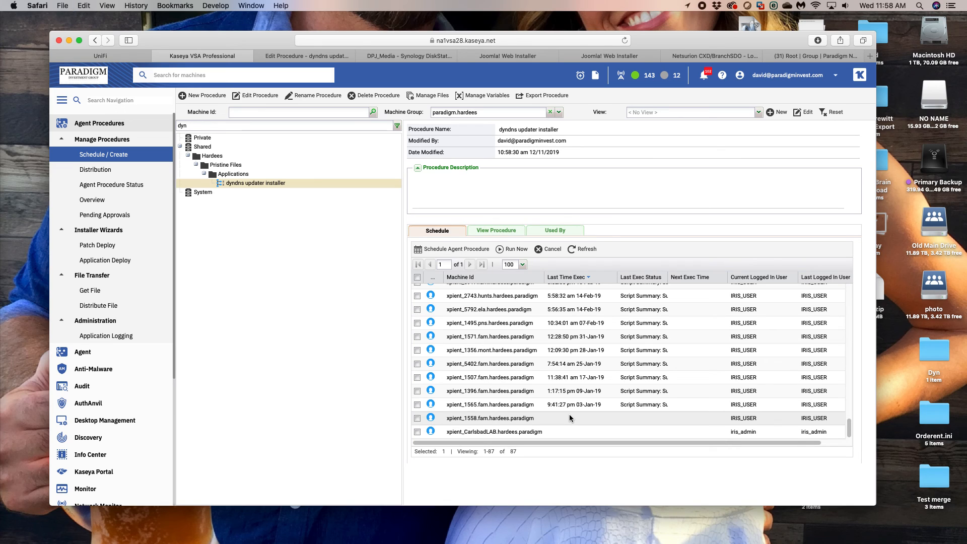
- Load dyndns.com in a new browser window and open the Dyn account sign-in page
{"action": "key", "text": "super+n"}
{"action": "type", "text": "dyn"}
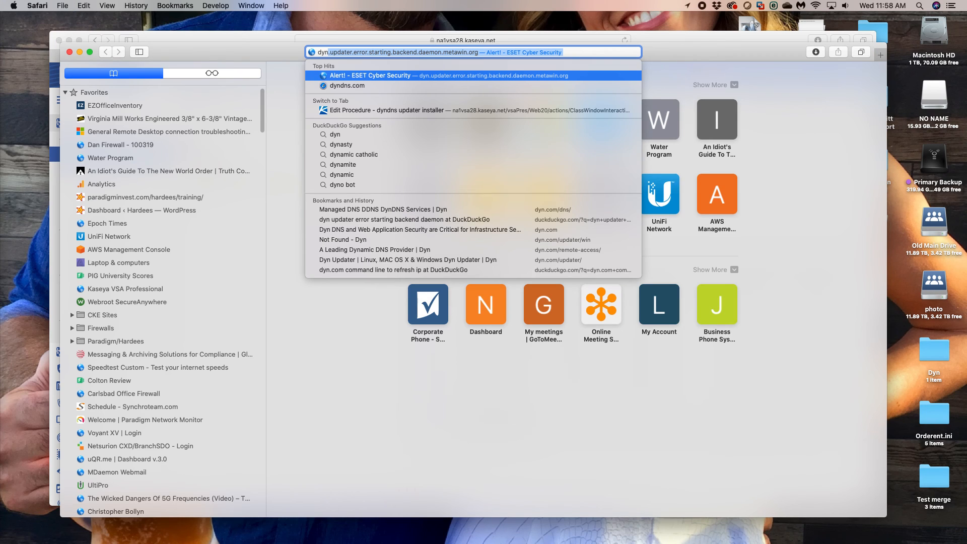
{"action": "type", "text": "dns"}
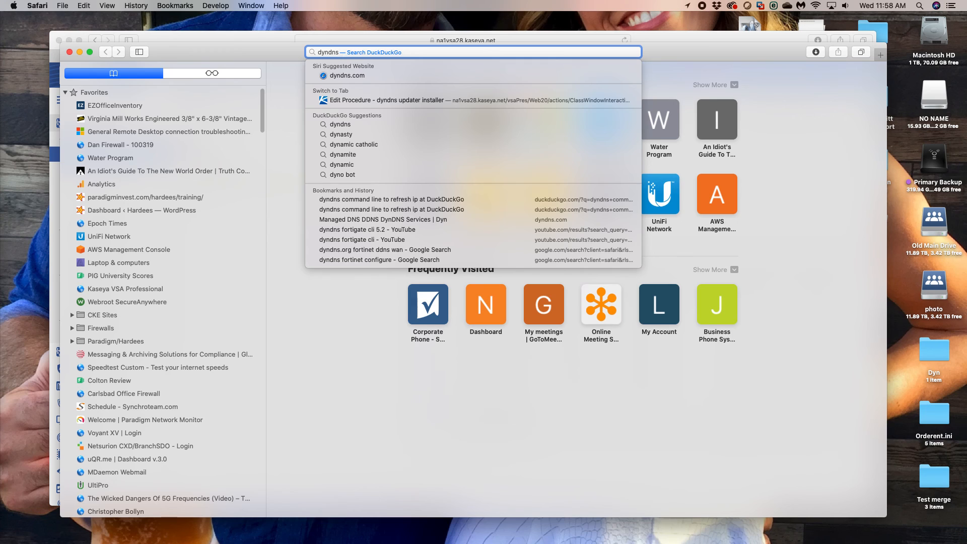
{"action": "type", "text": ".com"}
{"action": "key", "text": "Return"}
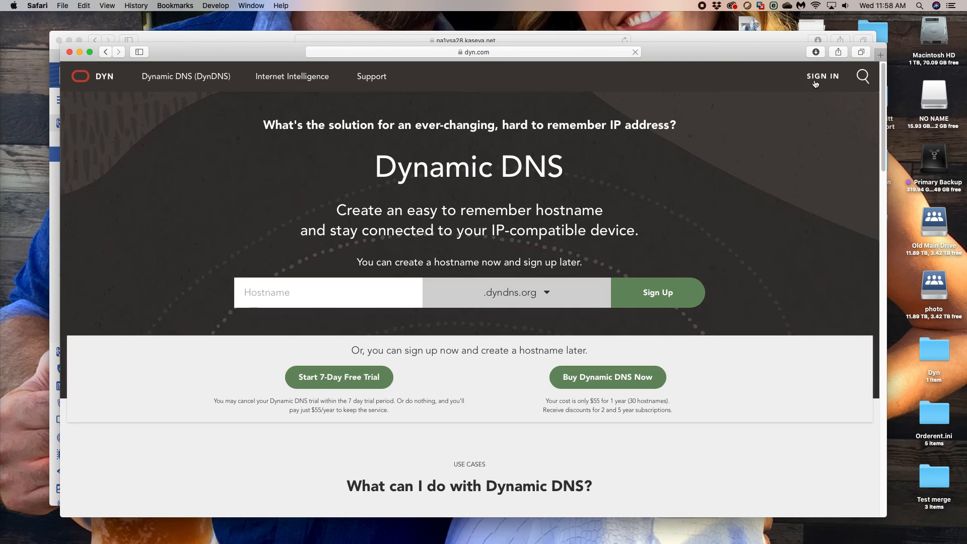
{"action": "mouse_move", "coordinate": [816, 84]}
{"action": "left_click", "coordinate": [769, 123]}
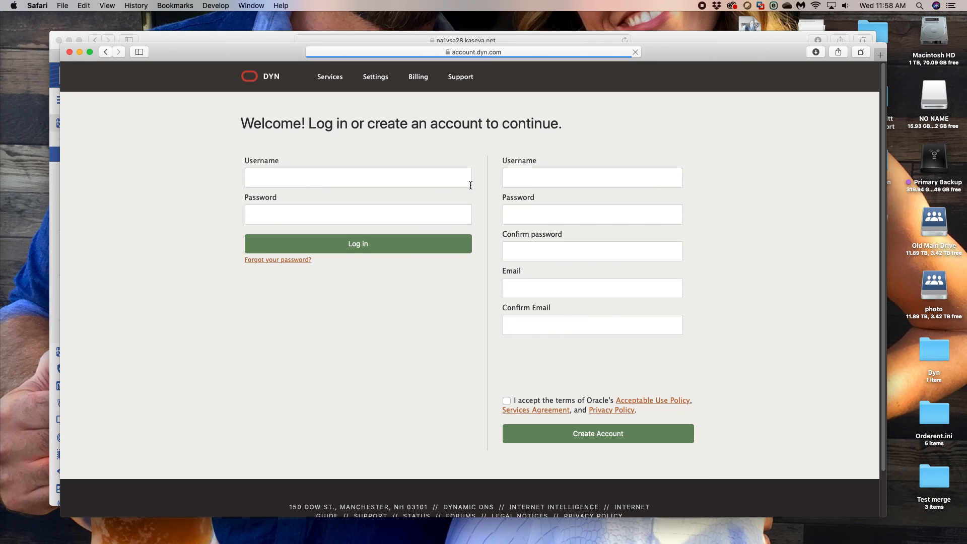
- Log in to the Dyn account by filling in the saved paradigminvest username and its password
{"action": "left_click", "coordinate": [471, 185]}
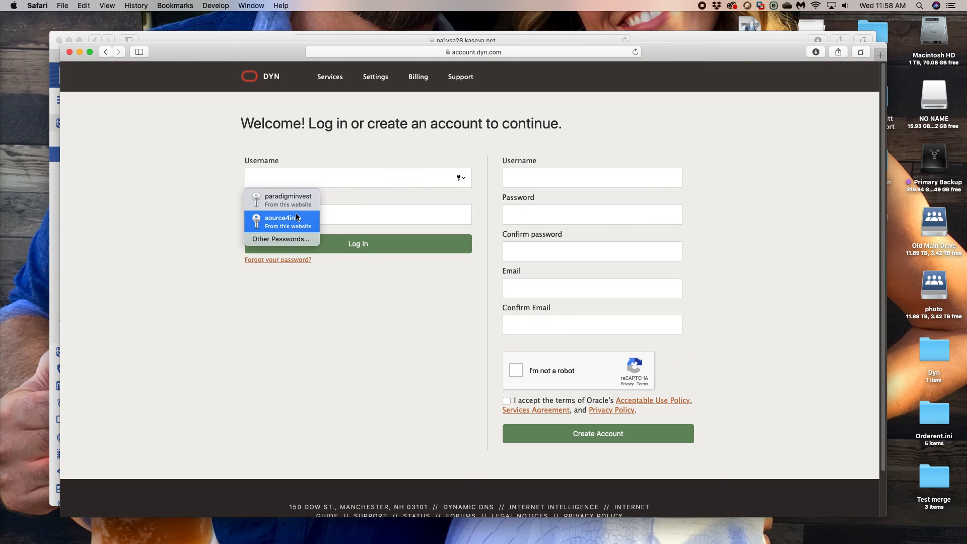
{"action": "left_click", "coordinate": [297, 200]}
{"action": "left_click", "coordinate": [350, 250]}
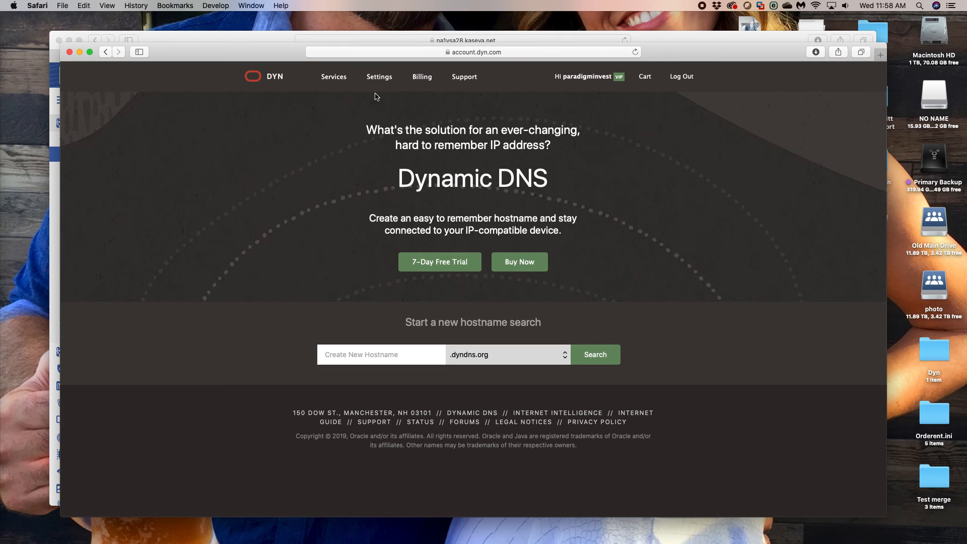
- Open the Dyn account's Services Overview and examine the hostnames and IP addresses under Host Services
{"action": "mouse_move", "coordinate": [345, 81]}
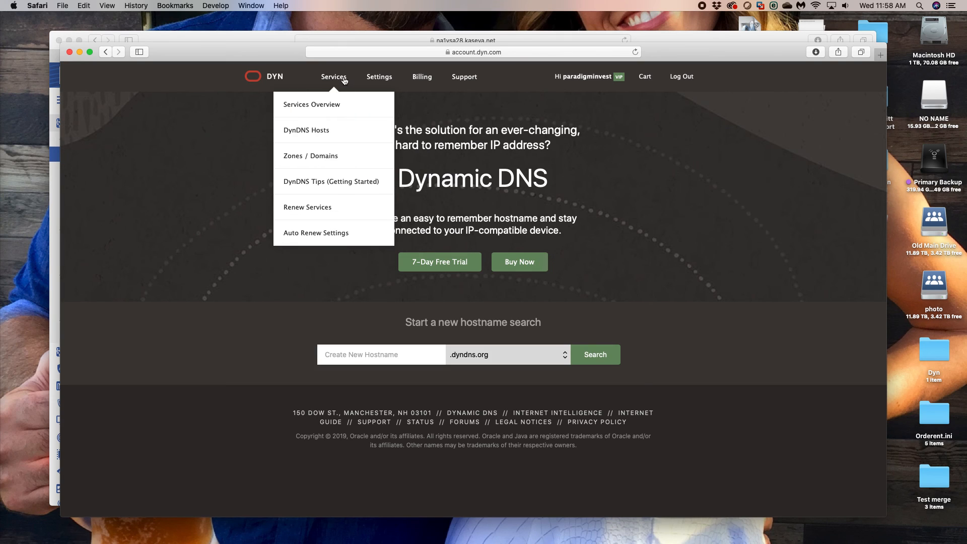
{"action": "left_click", "coordinate": [319, 106]}
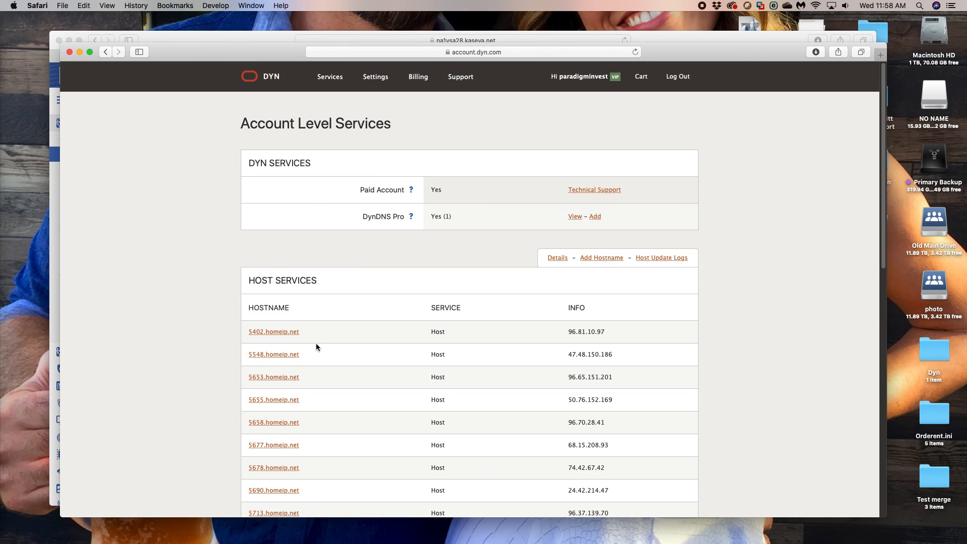
{"action": "scroll", "coordinate": [316, 343], "scroll_direction": "down", "scroll_amount": 10}
{"action": "scroll", "coordinate": [316, 344], "scroll_direction": "down", "scroll_amount": 5}
{"action": "left_click_drag", "start_coordinate": [615, 367], "coordinate": [231, 149]}
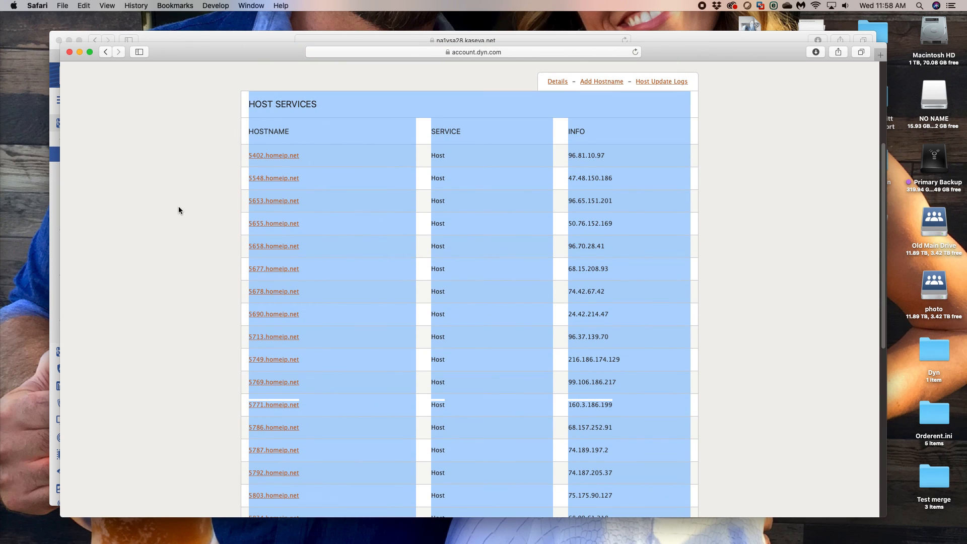